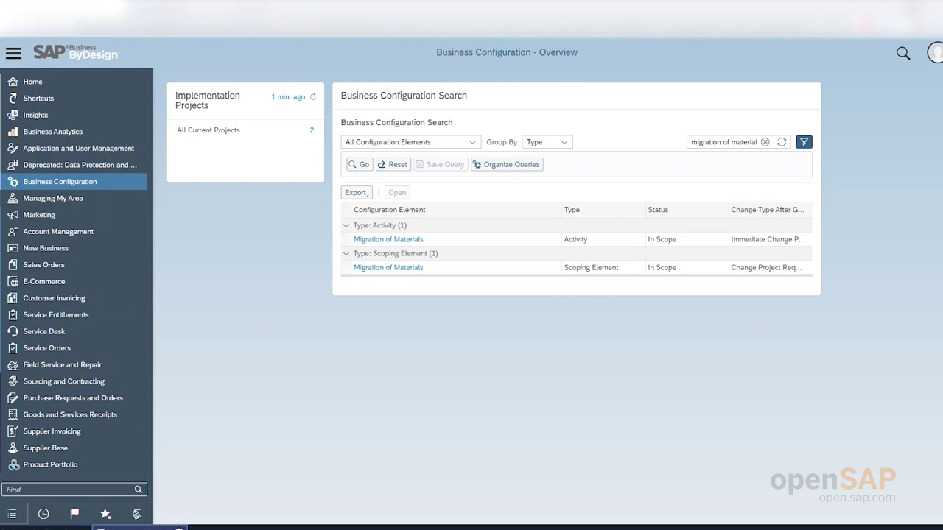
Step: Open the Migration of Materials activity and look at the upload and action options for its source files
click(389, 239)
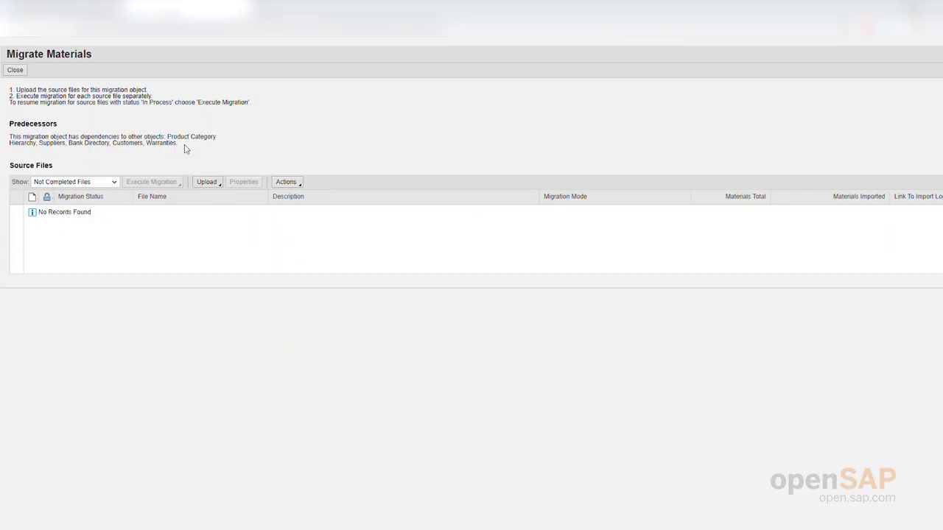
click(208, 182)
click(298, 184)
click(308, 143)
Step: Upload TROPENSAPMATERIAL_1.xml as a source file using the Data from Migration Template option
click(211, 184)
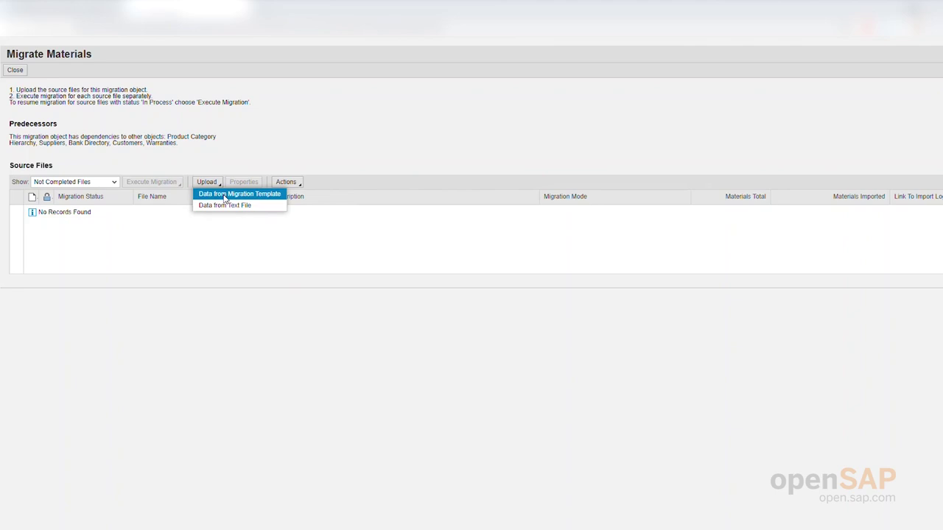
click(224, 195)
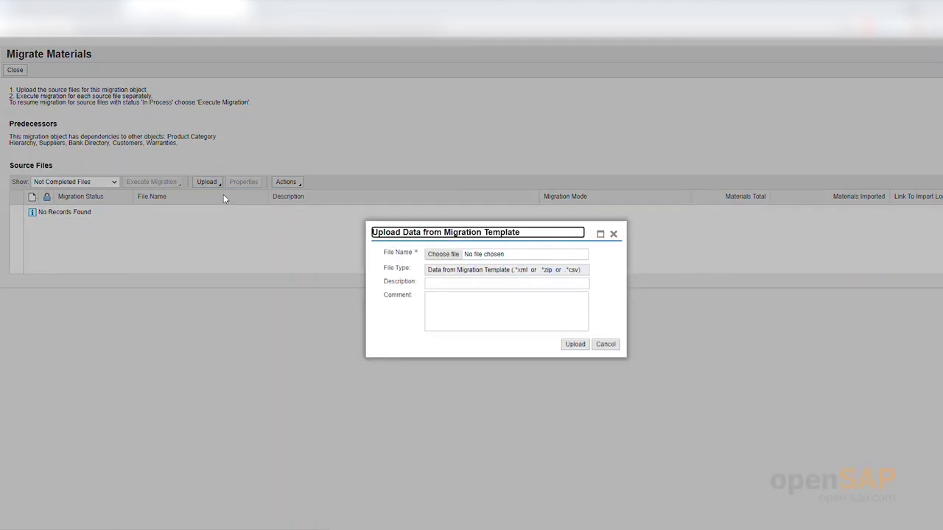
click(442, 254)
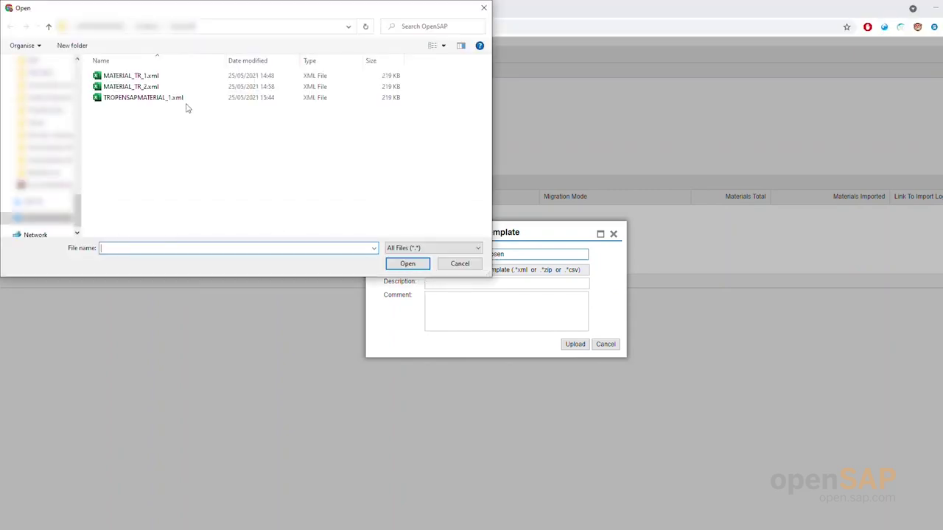
click(169, 98)
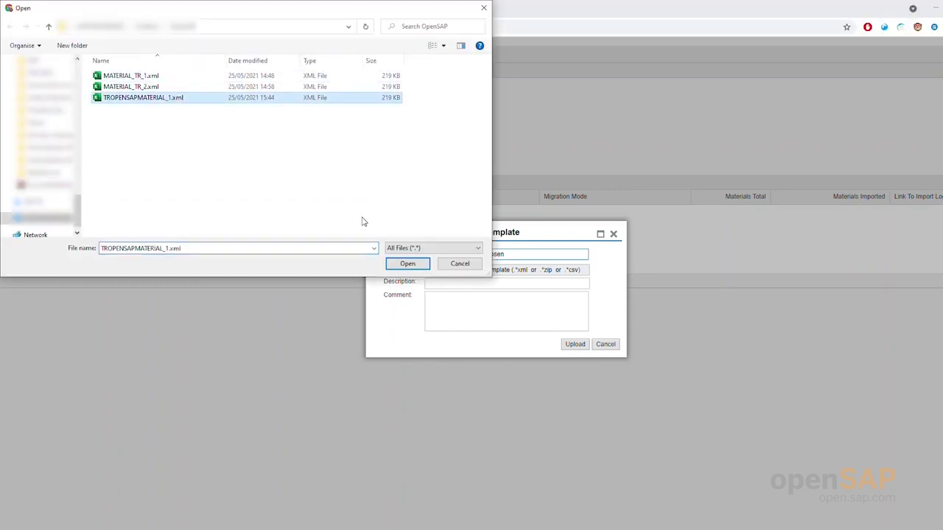
click(407, 265)
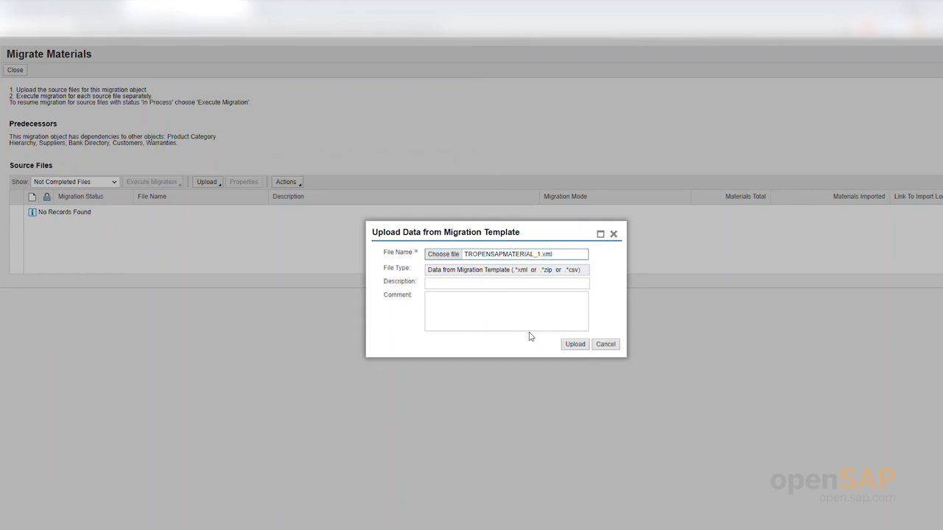
click(575, 344)
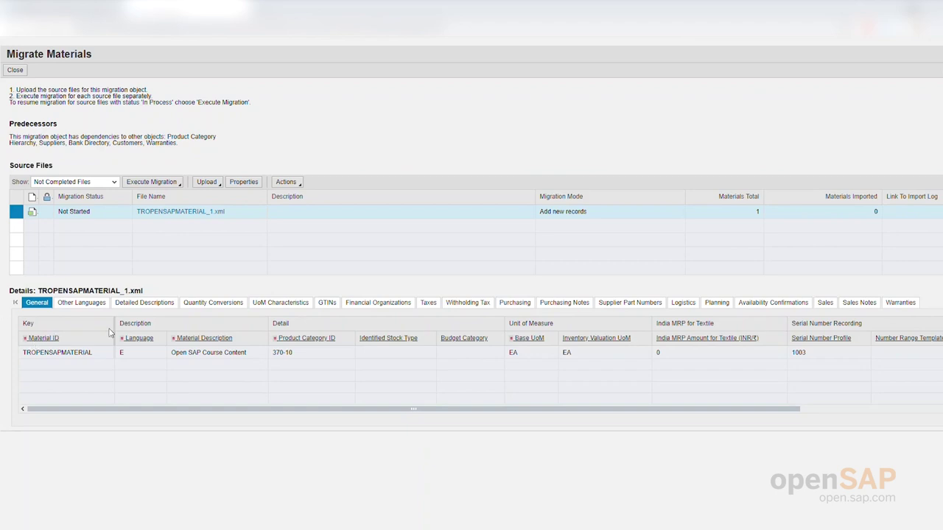
Step: Execute the step-by-step migration for TROPENSAPMATERIAL_1.xml and let the data validation run in the background
click(169, 186)
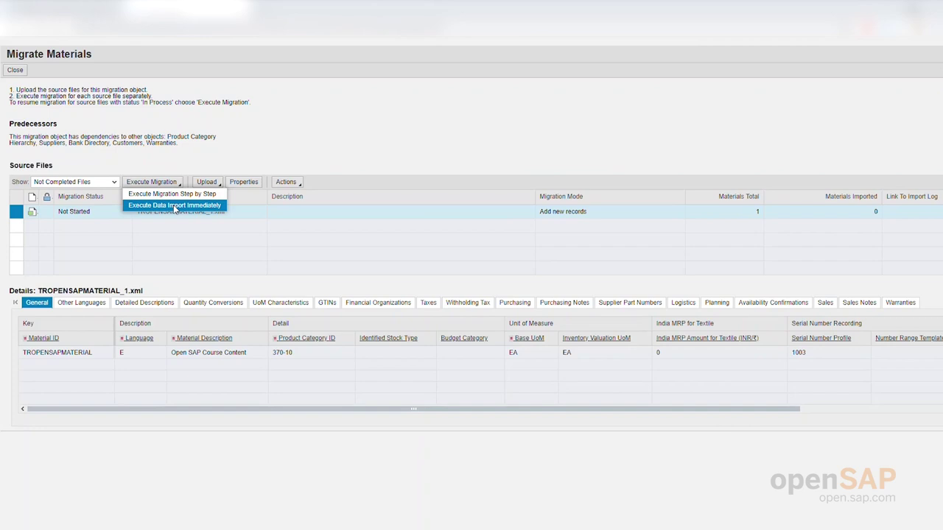
click(178, 194)
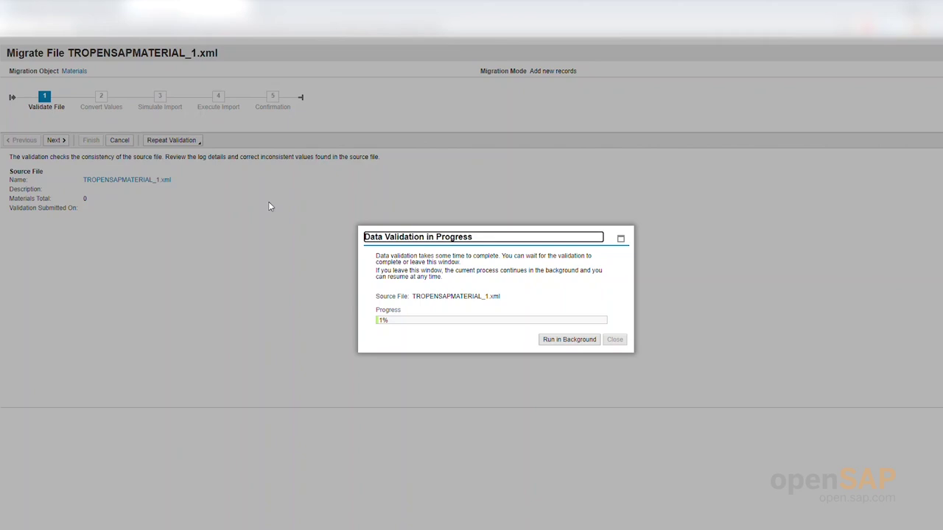
click(570, 344)
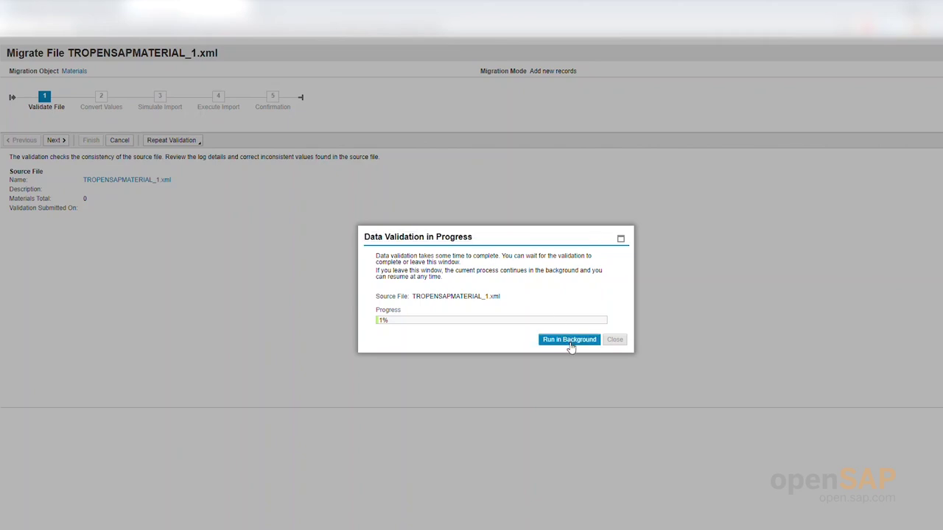
click(570, 341)
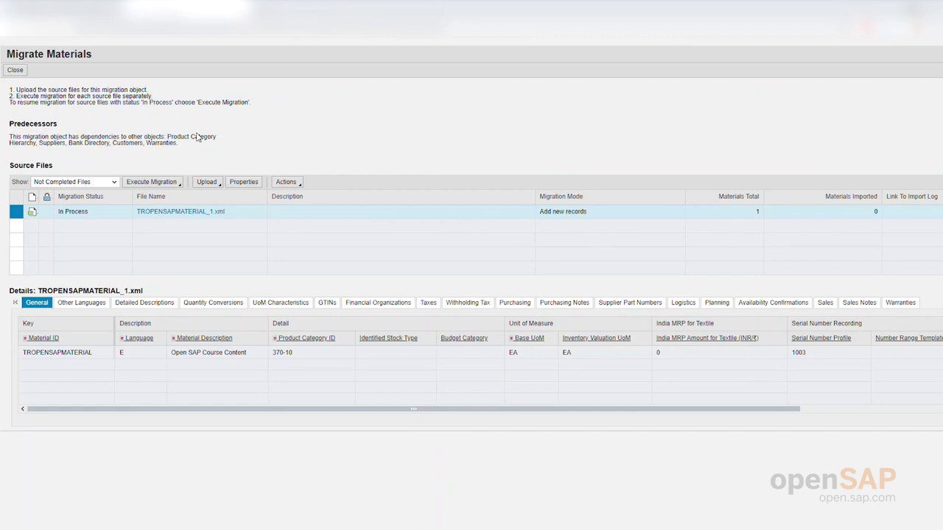
Step: Resume the step-by-step migration of TROPENSAPMATERIAL_1.xml and close the finished data validation dialog
click(179, 184)
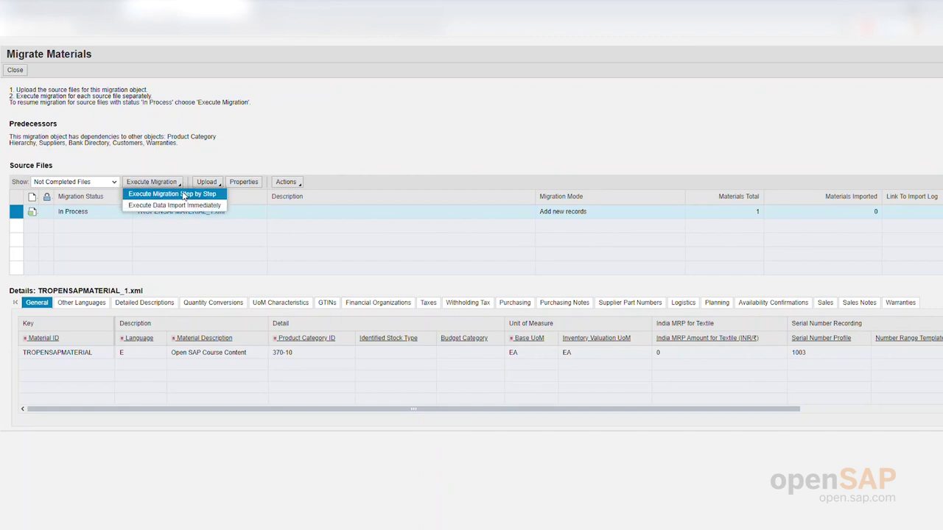
click(184, 193)
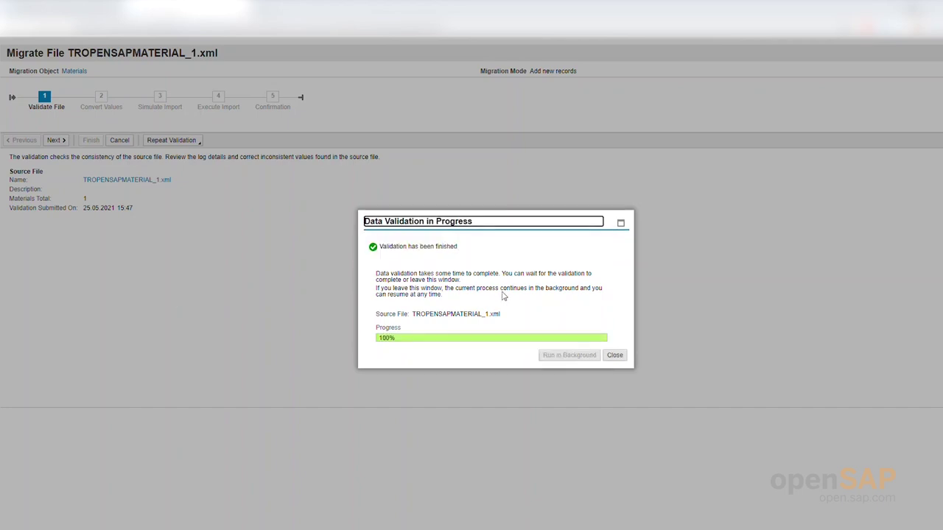
click(616, 356)
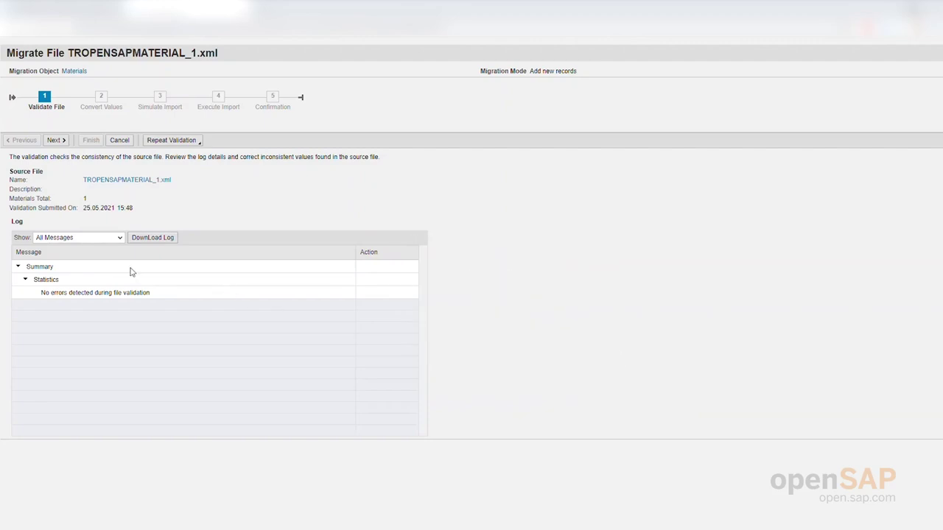
Step: Advance the migration to Convert Values and review the value conversion task for Company ID
click(57, 145)
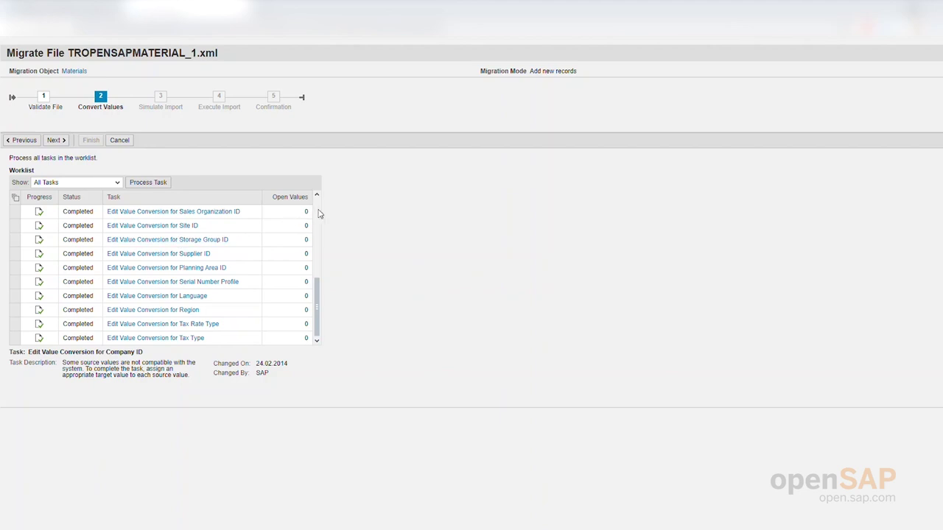
scroll(313, 212, up, 5)
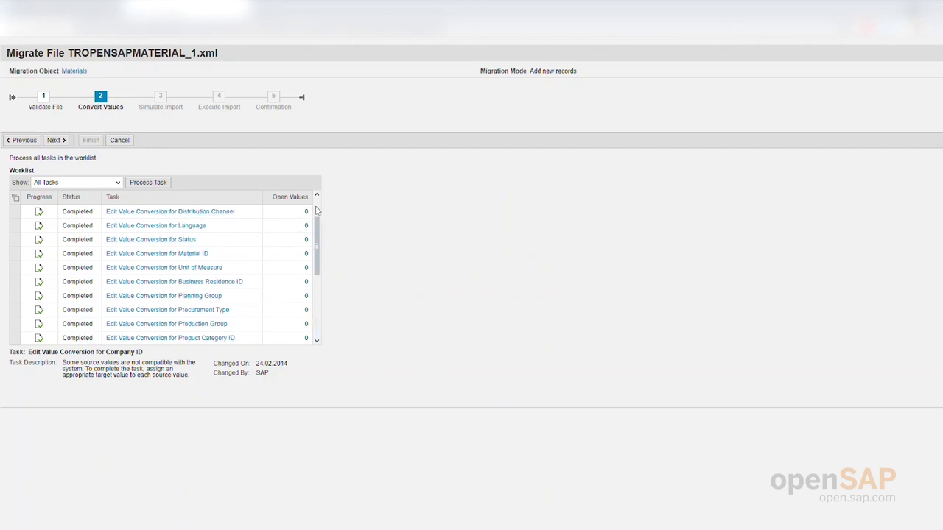
scroll(315, 206, up, 3)
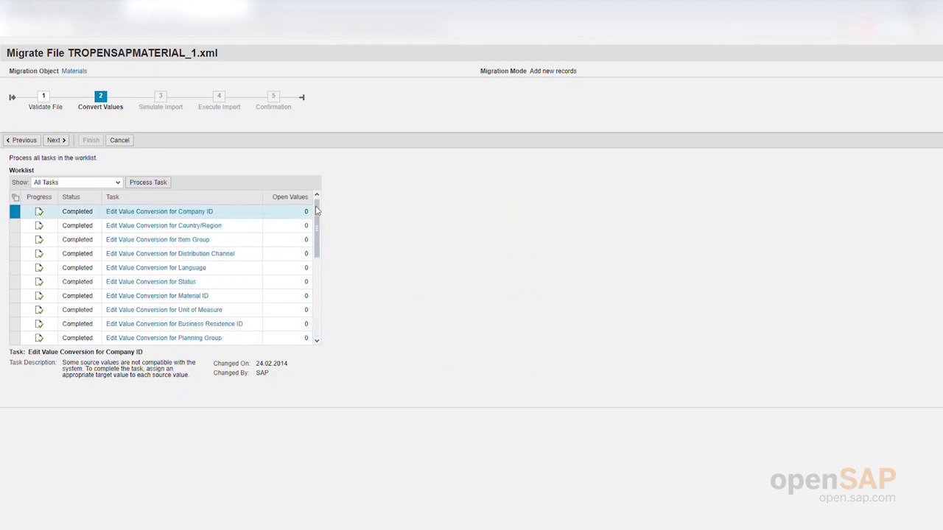
click(180, 213)
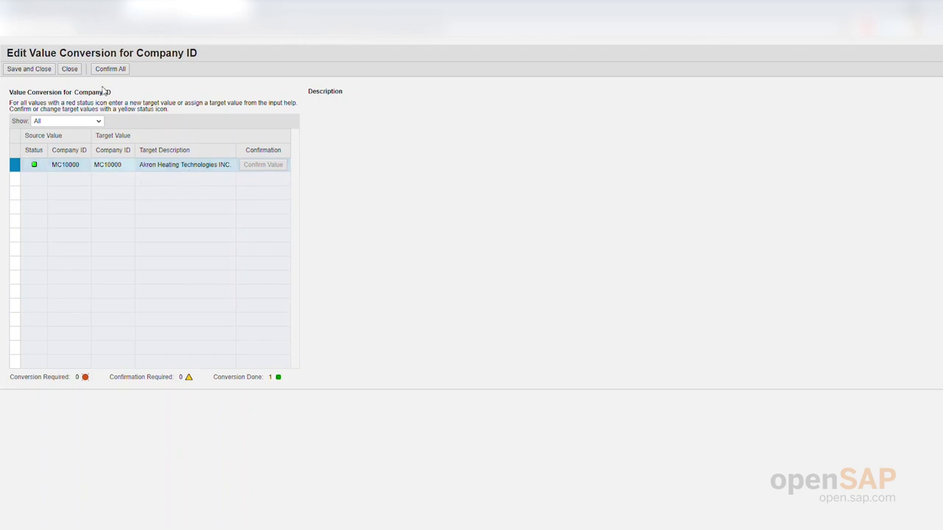
click(71, 70)
click(73, 71)
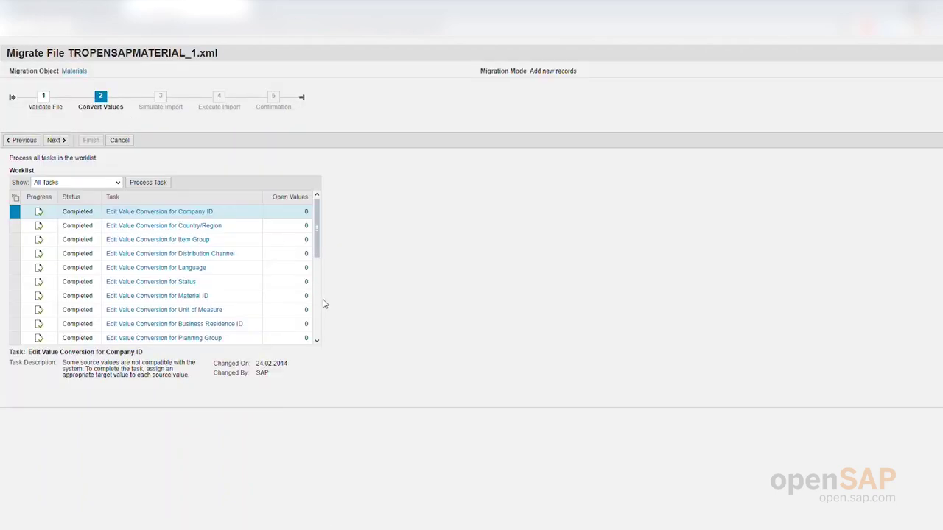
Step: Advance the migration to Simulate Import, run the simulation and dismiss its progress dialog
click(56, 141)
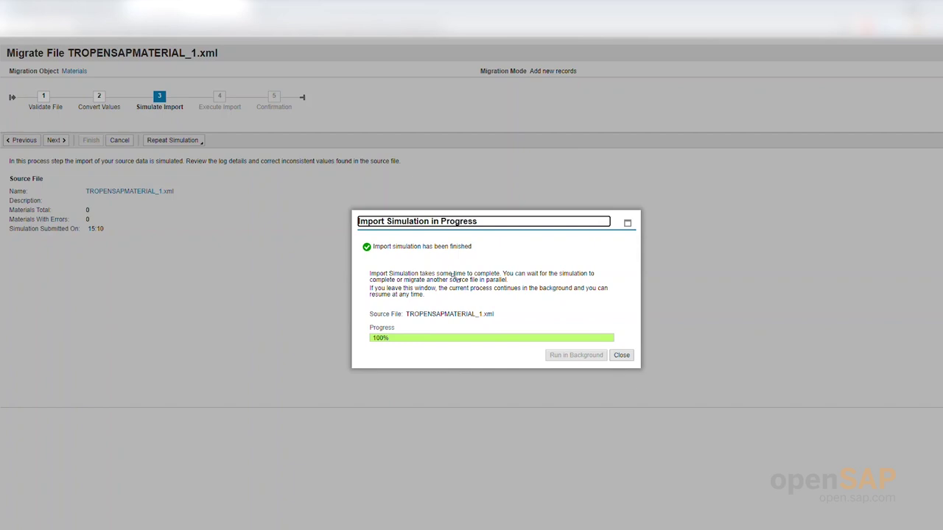
click(622, 357)
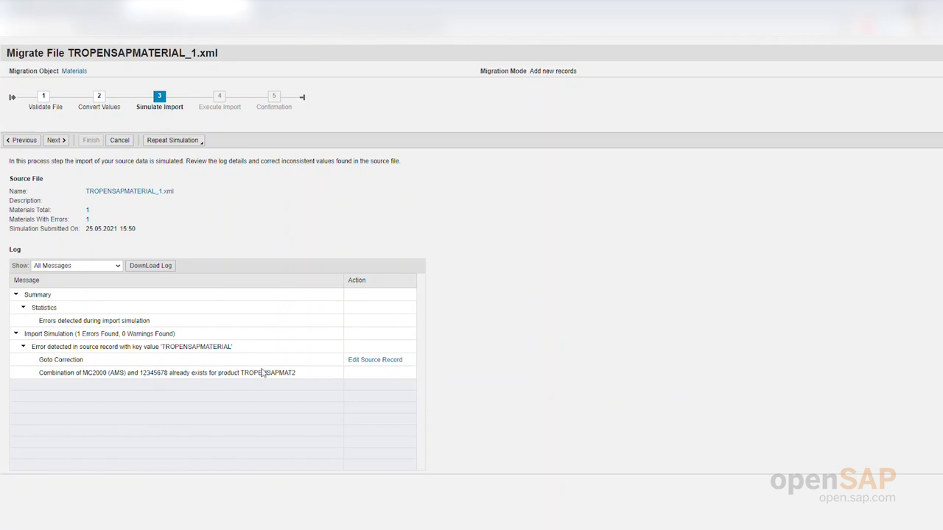
Step: Correct the faulty source record by setting its Supplier Part Number to 123456789, and save and close it
click(360, 361)
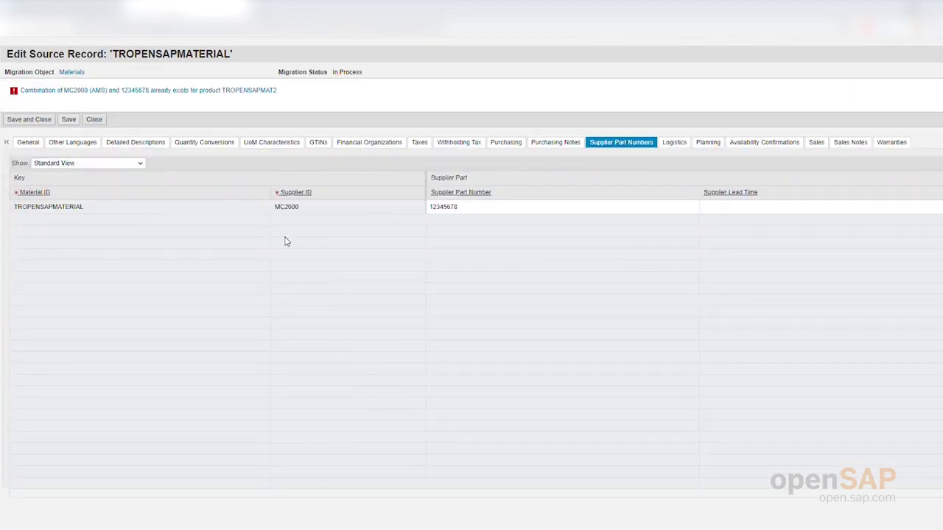
click(464, 205)
click(464, 205)
text(9)
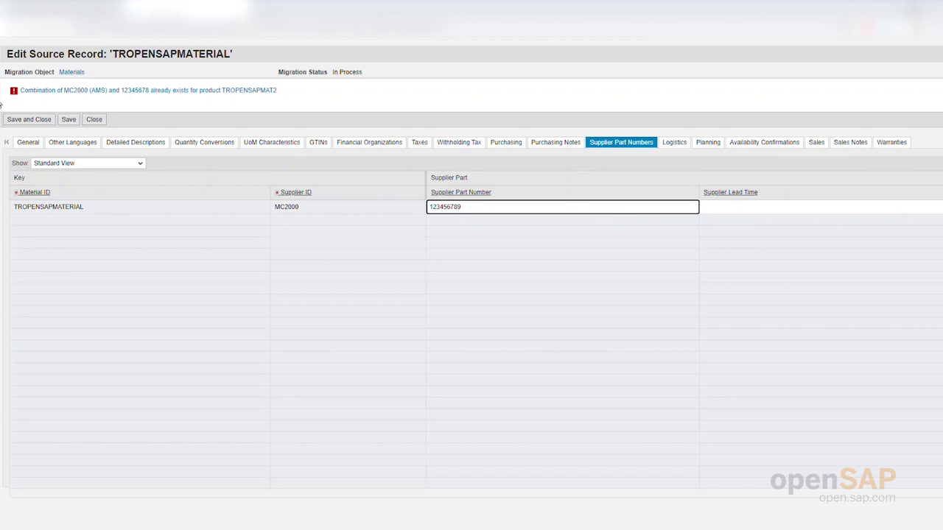
click(44, 121)
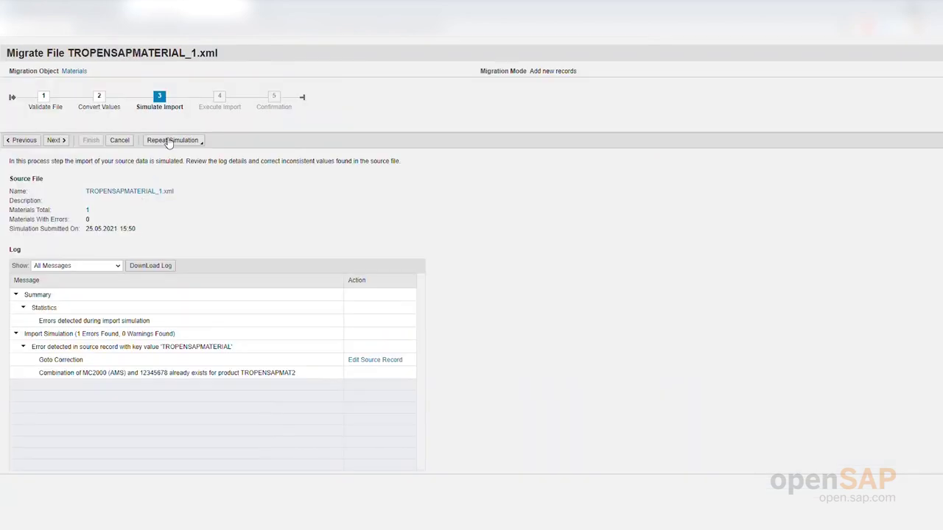
Step: Repeat the import simulation for all records and close its progress dialog
click(178, 142)
click(177, 142)
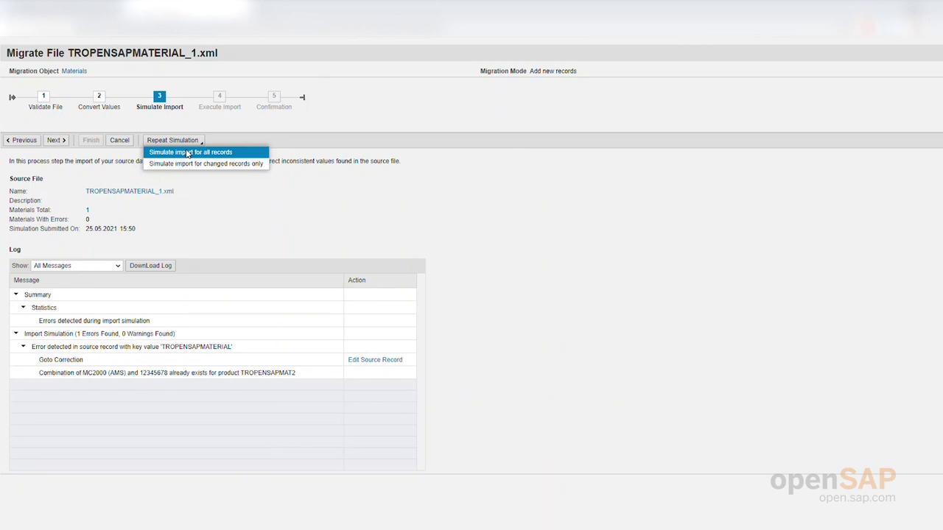
click(187, 152)
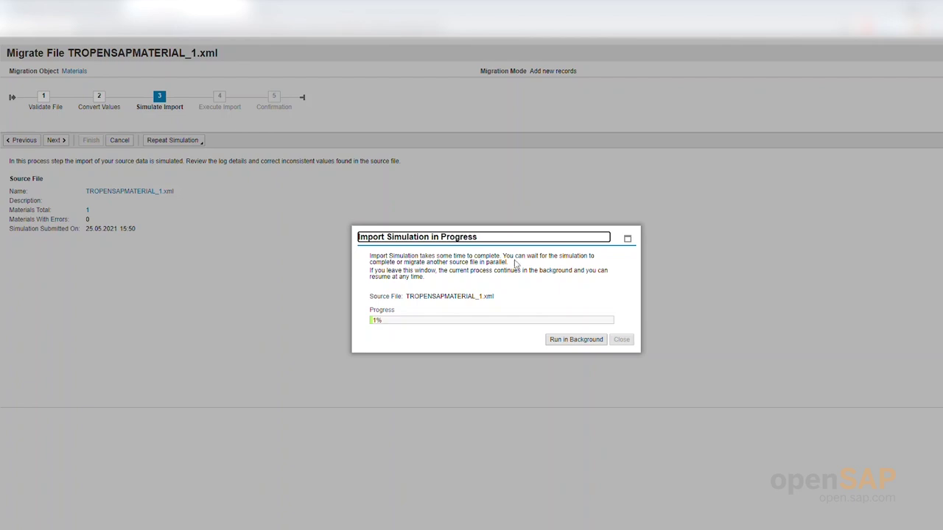
click(574, 342)
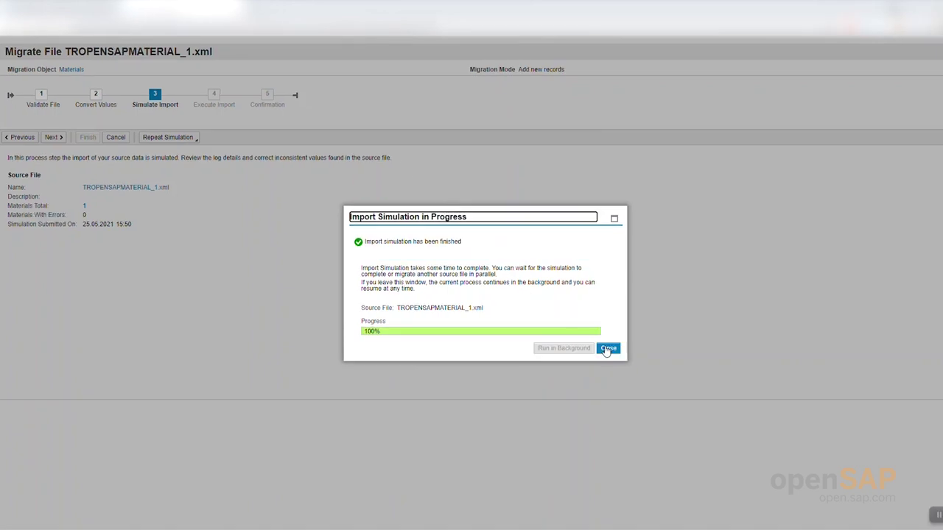
click(608, 348)
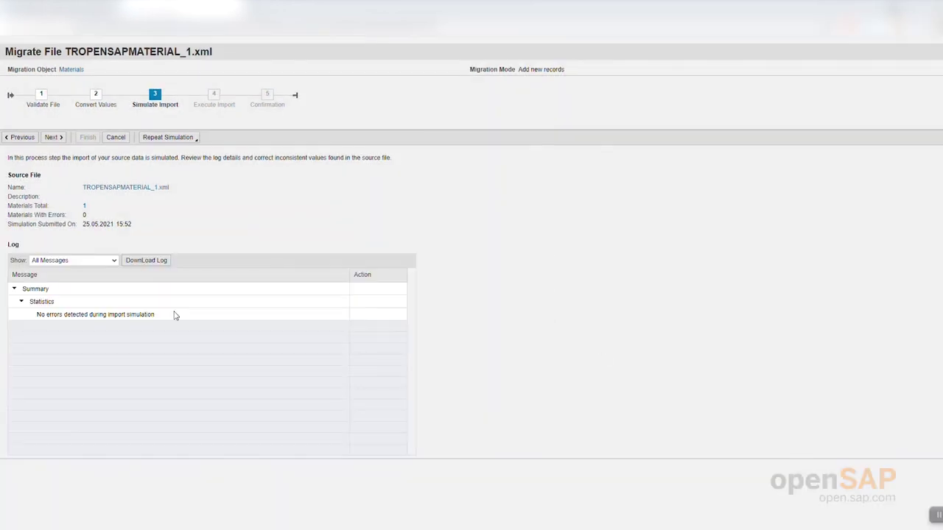
Step: Advance to Execute Import, confirm importing the source data now, and close the finished import dialog
click(50, 140)
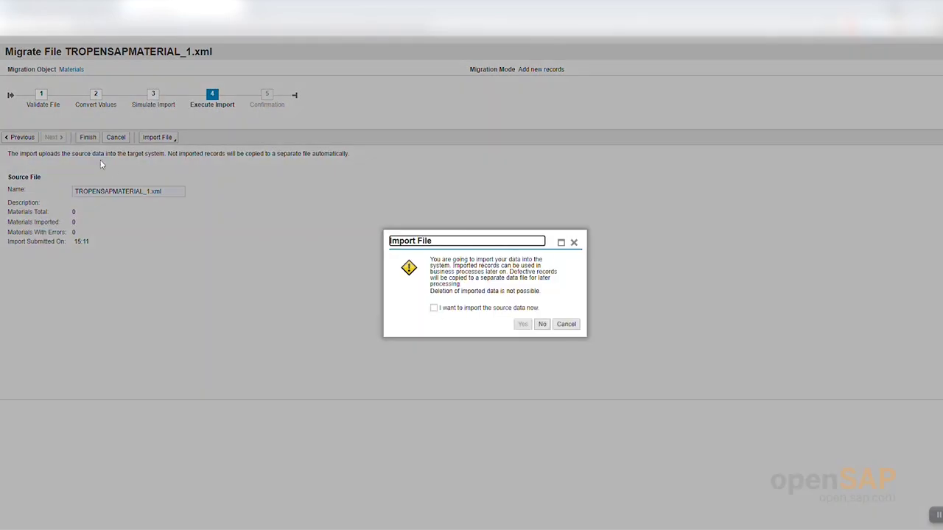
click(487, 315)
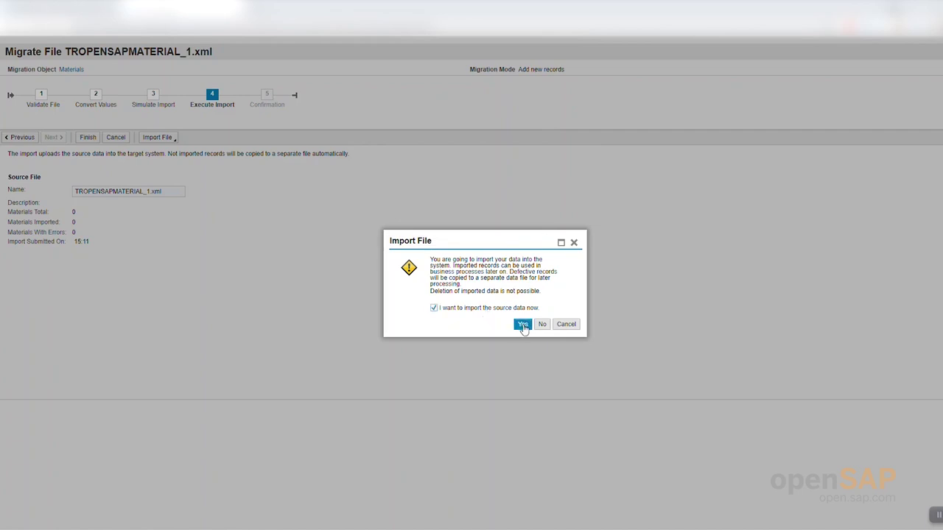
click(522, 324)
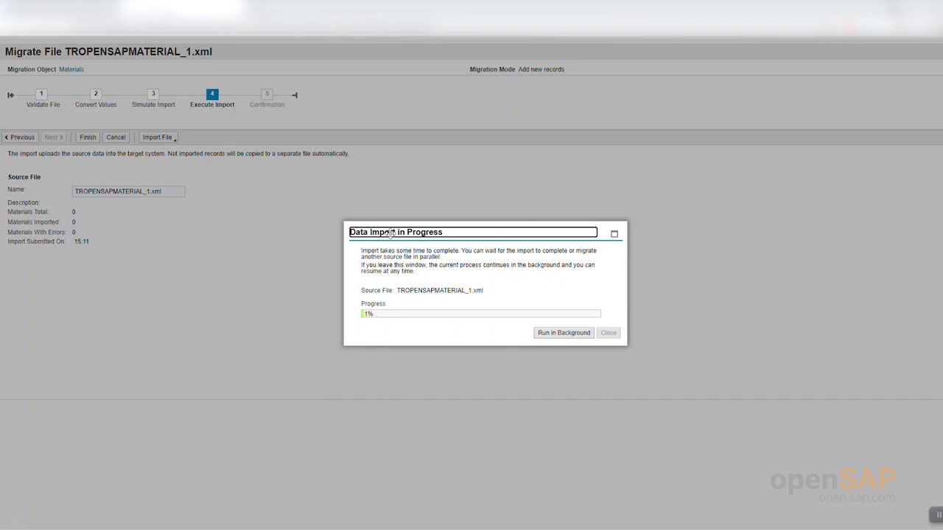
click(435, 260)
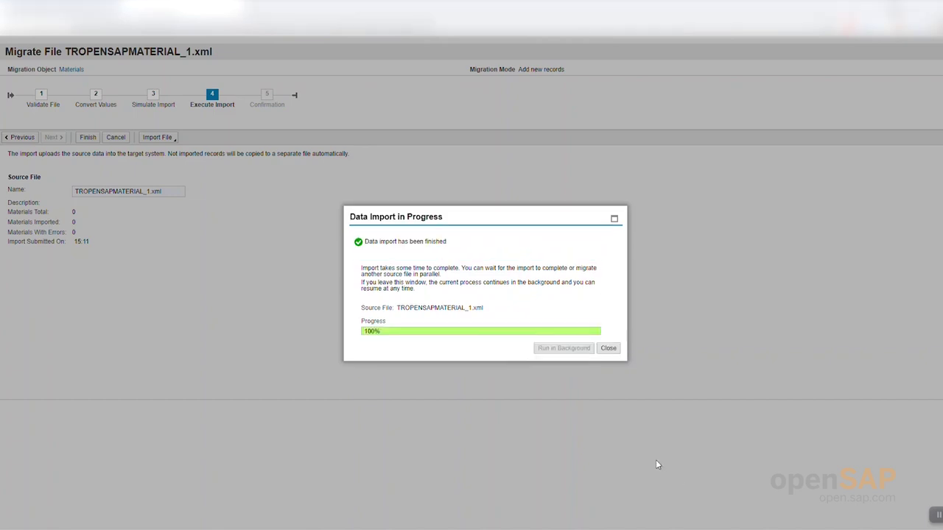
click(607, 352)
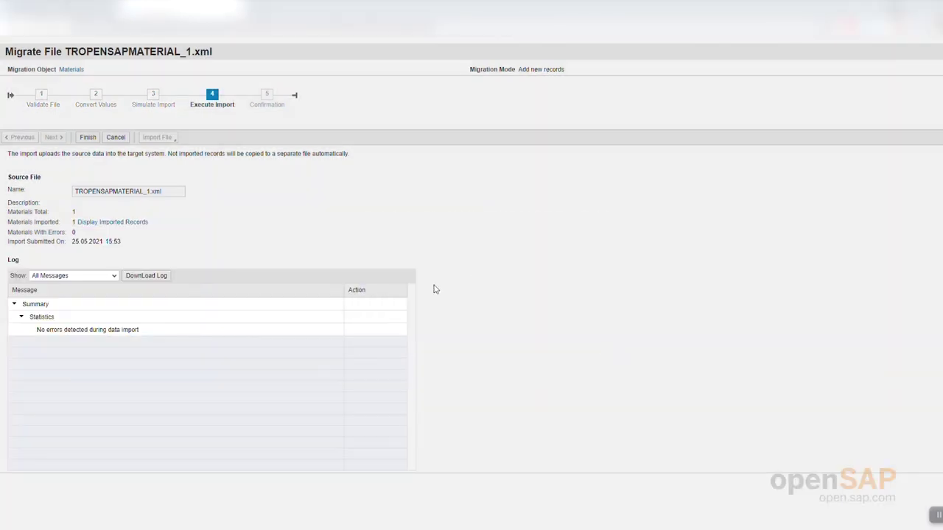
Step: Finish the migration of TROPENSAPMATERIAL_1.xml and close its confirmation page
click(88, 138)
click(89, 139)
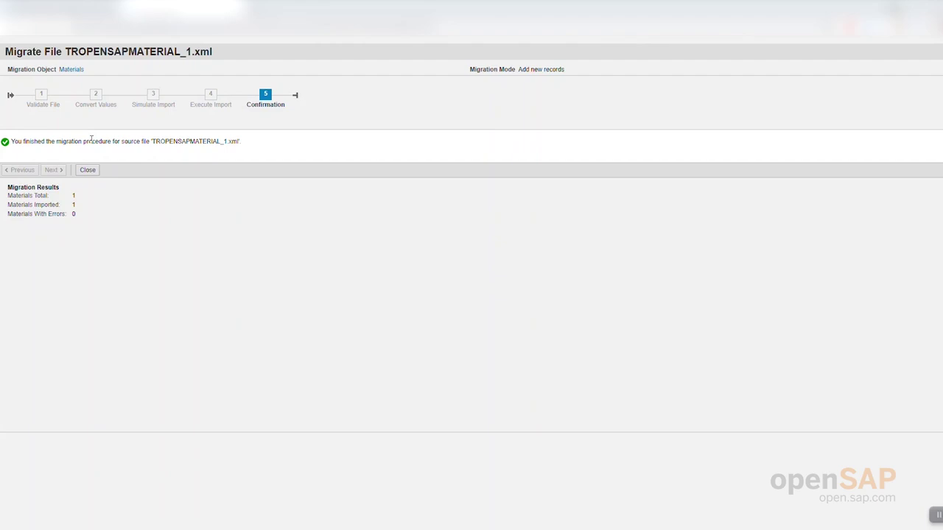
click(89, 170)
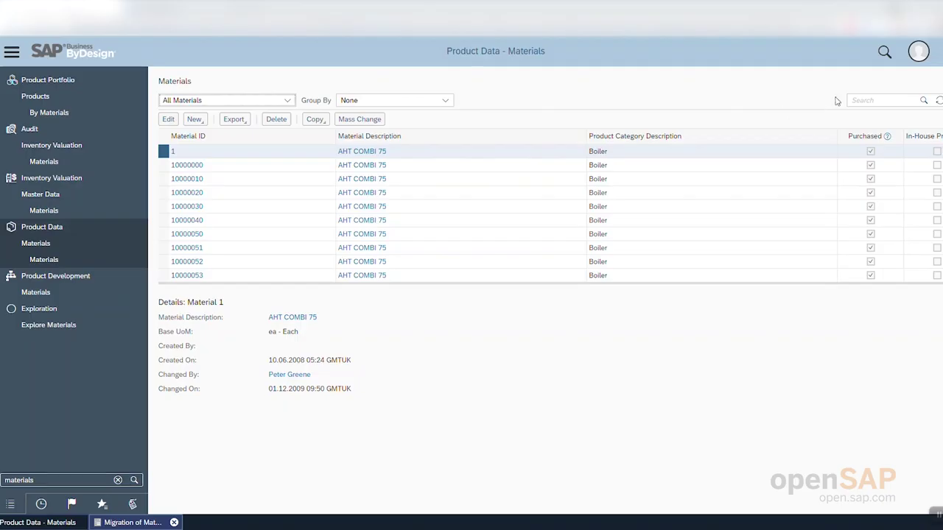
Step: Search the materials for TR*SAP*MAT* and open the material TROPENSAPMATERIAL
click(889, 100)
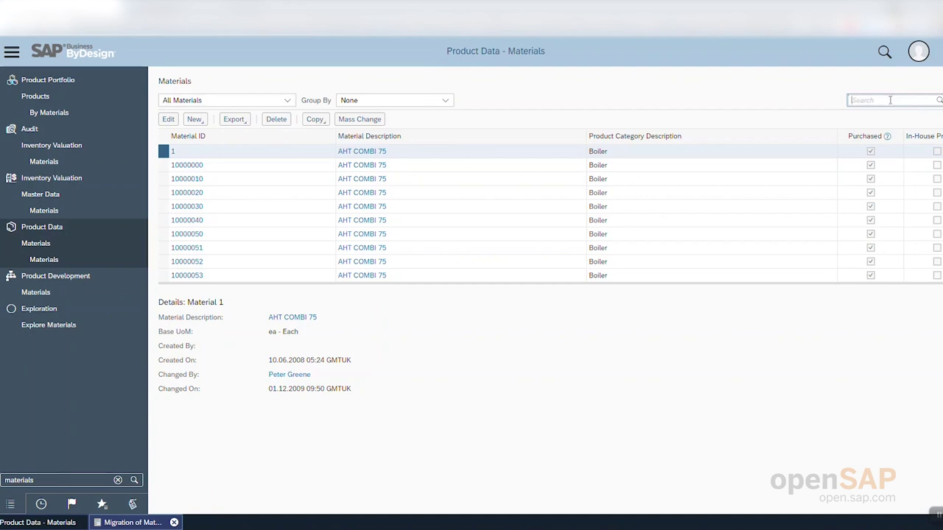
text(TR)
text(SUR)
key(BackSpace)
key(BackSpace)
text(1)
text(SAP*M)
text(AT)
text(*)
key(Return)
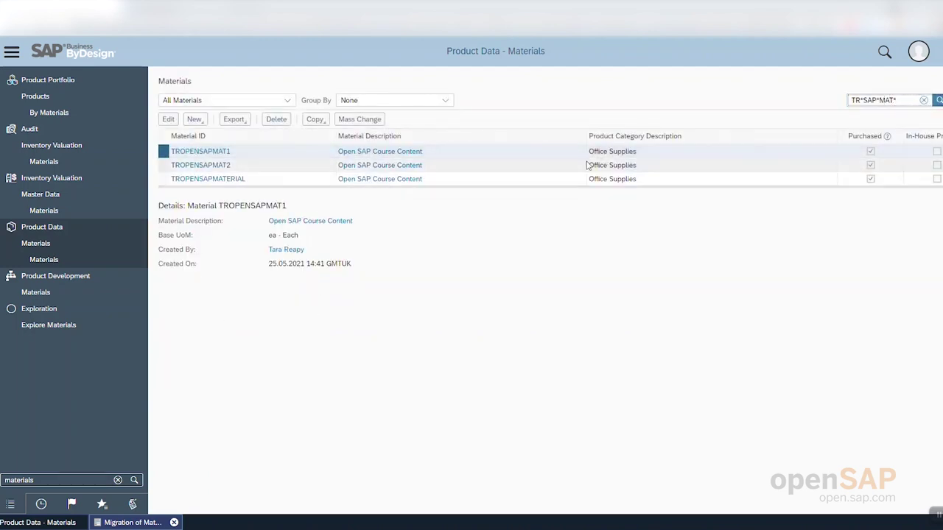
click(457, 185)
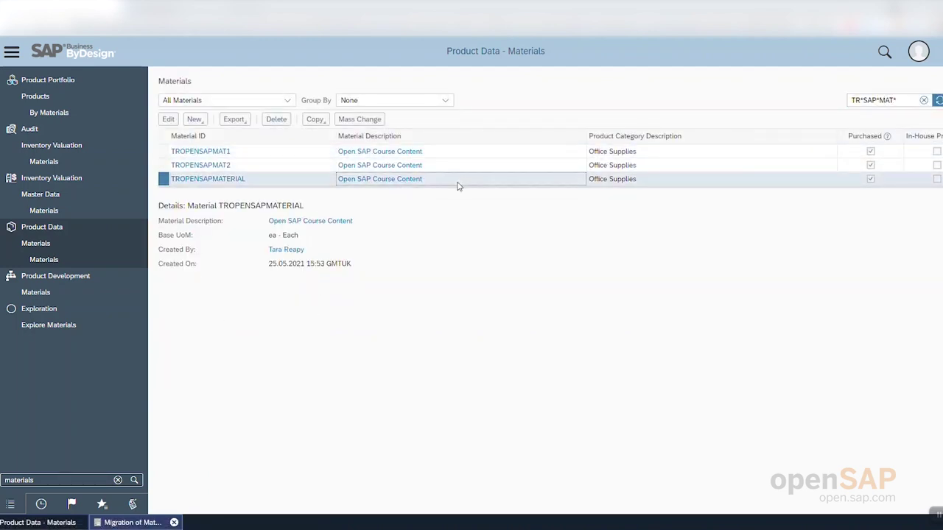
click(224, 182)
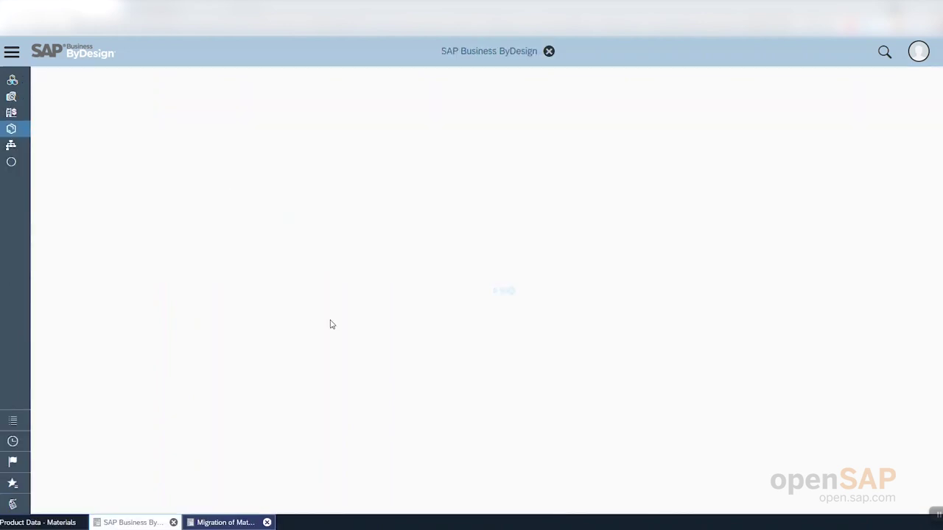
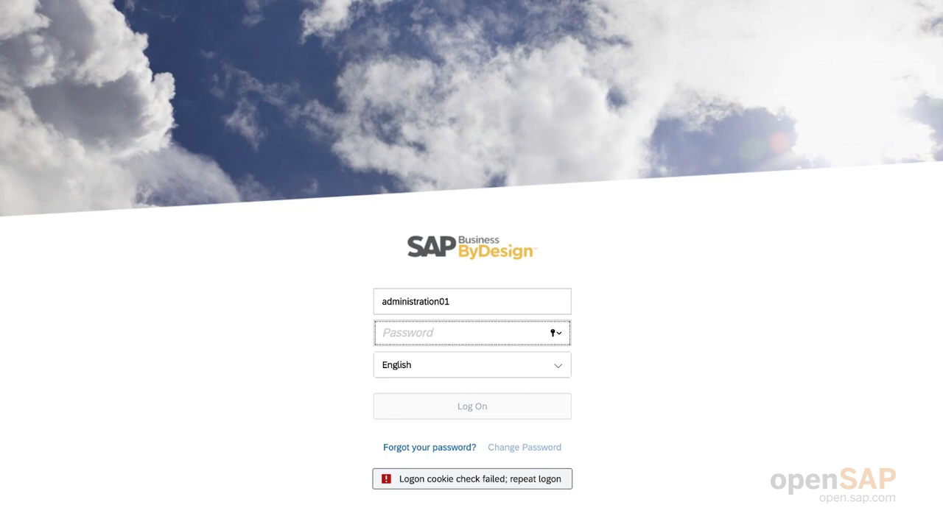
Step: Enter the account password and log on to the system
text(*******)
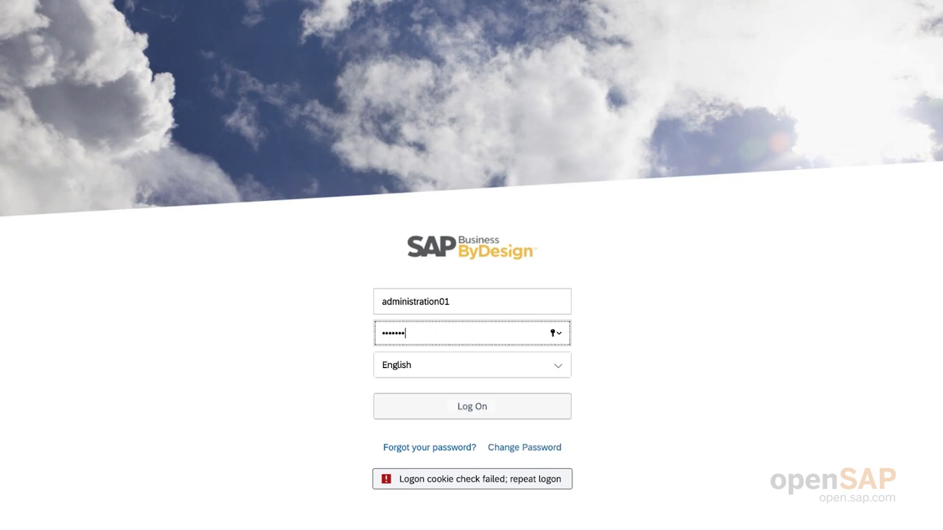
key(Return)
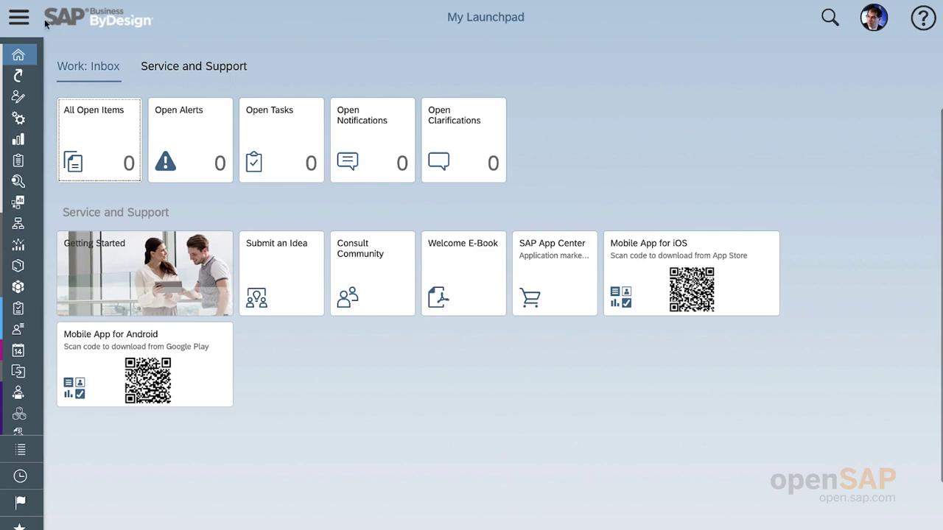
Step: Open the activity list of the First Implementation project from the Business Configuration implementation projects
click(19, 17)
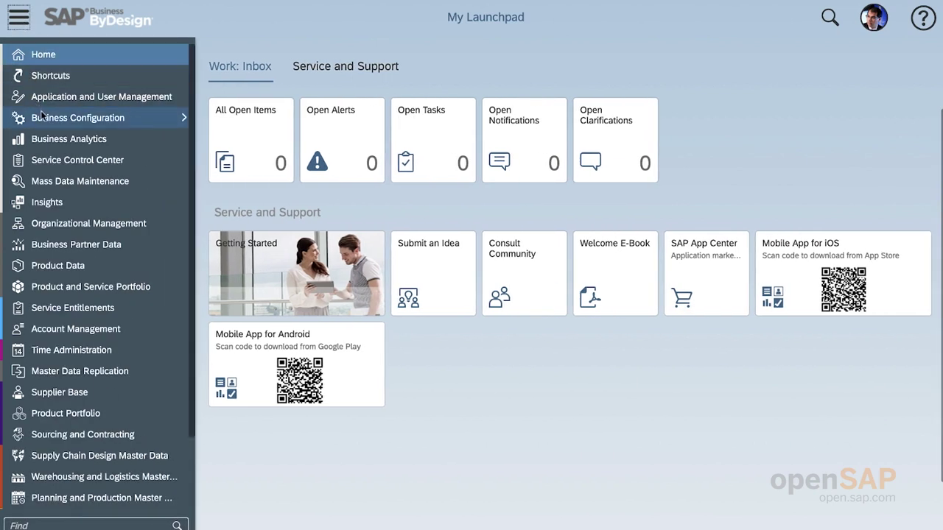
mouse_move(42, 117)
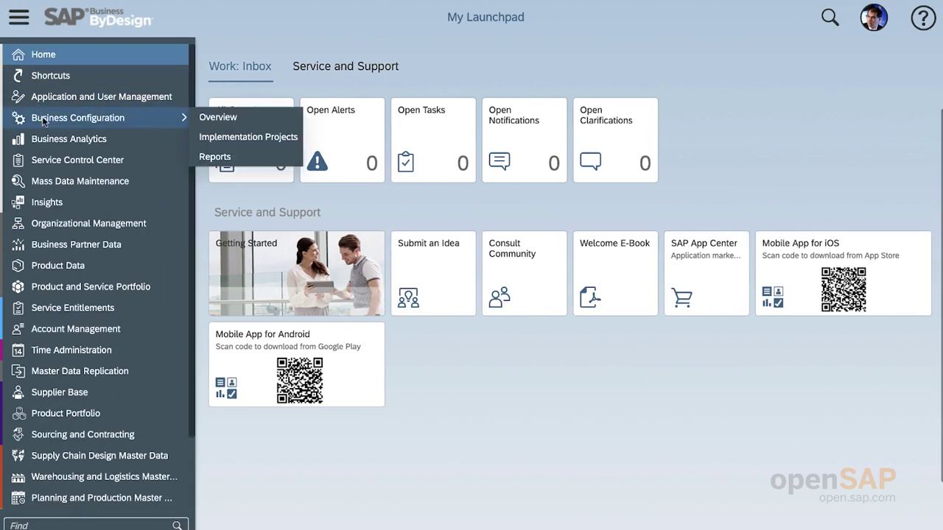
click(232, 137)
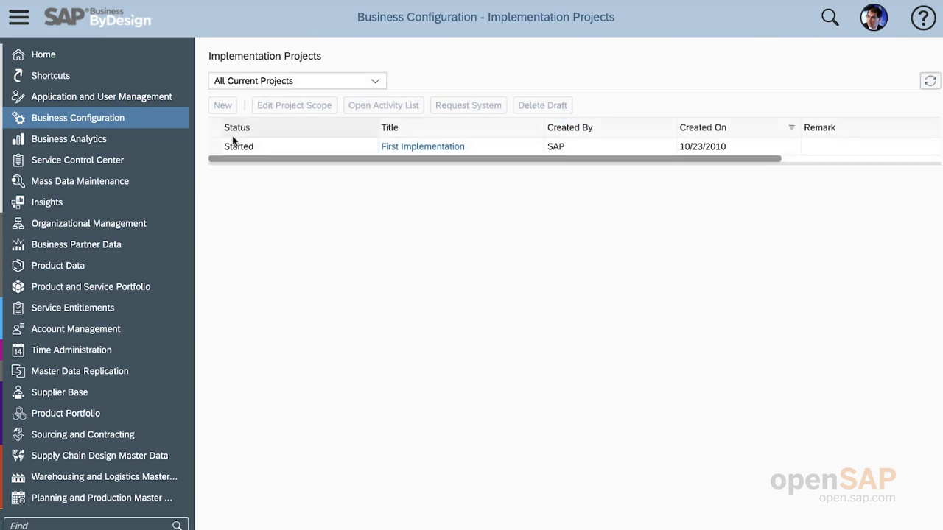
click(286, 149)
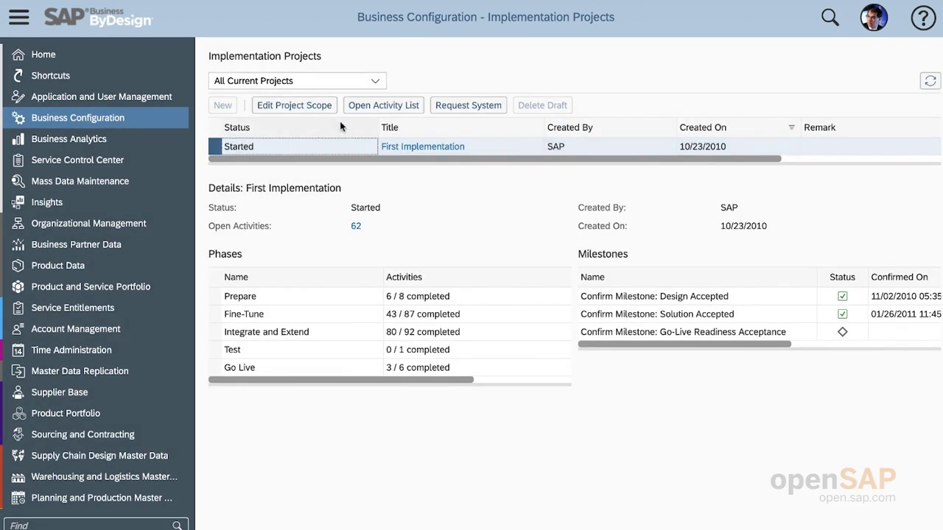
click(369, 104)
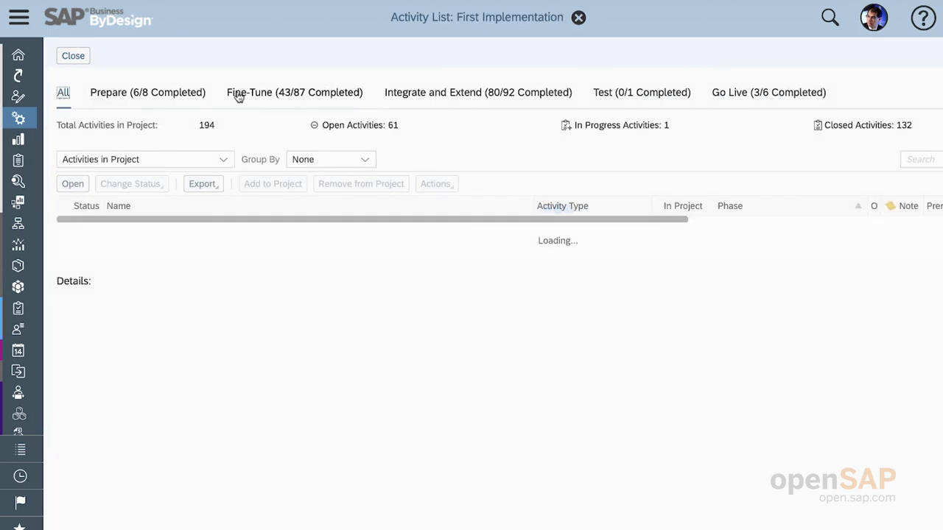
Step: From the Prepare for Data Migration activity, open the Data Migration Scope and Planning Template through its project schedule instructions
click(169, 95)
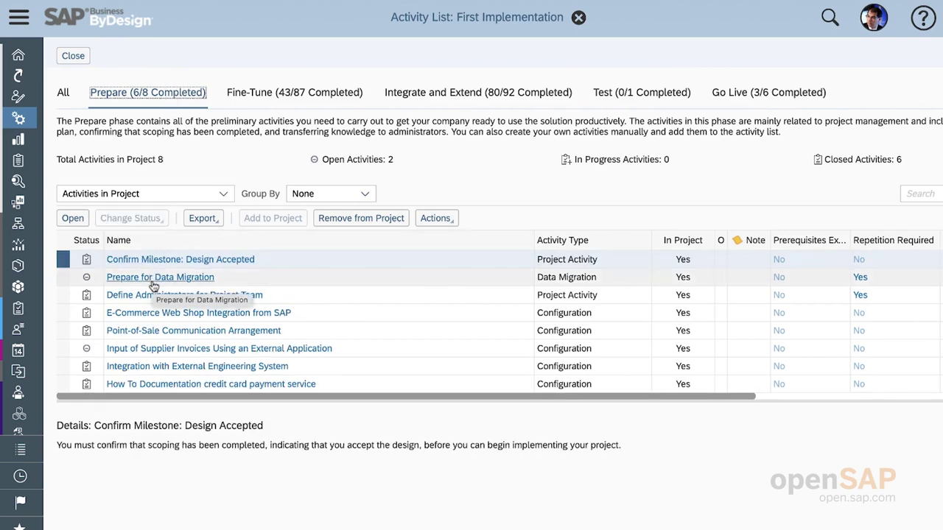
click(153, 283)
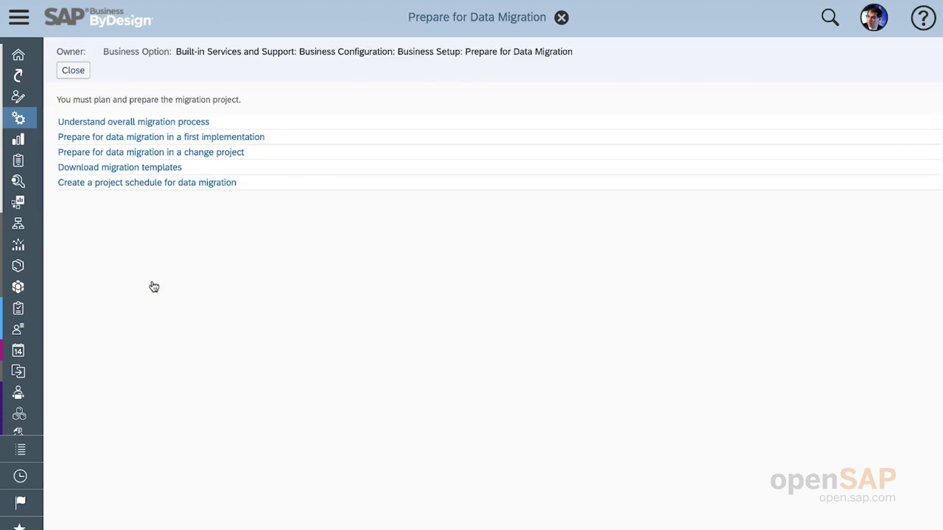
click(147, 183)
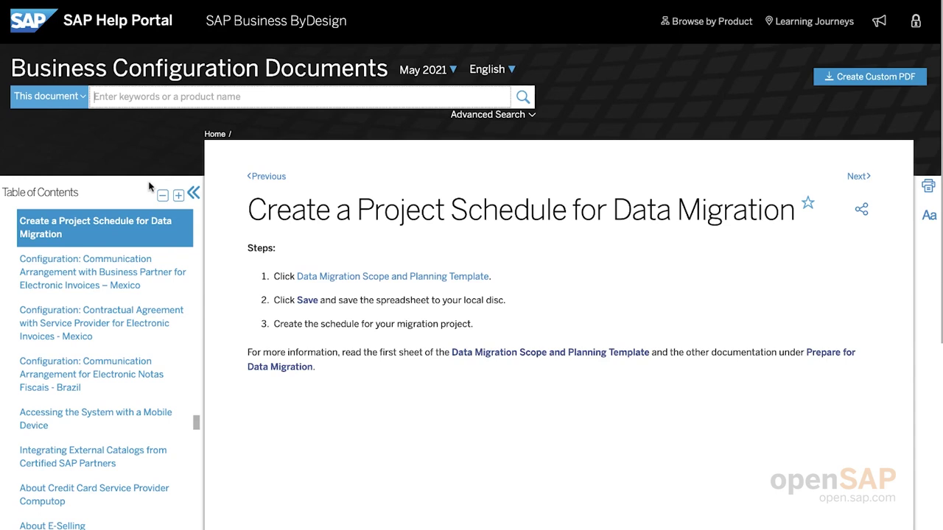
click(338, 278)
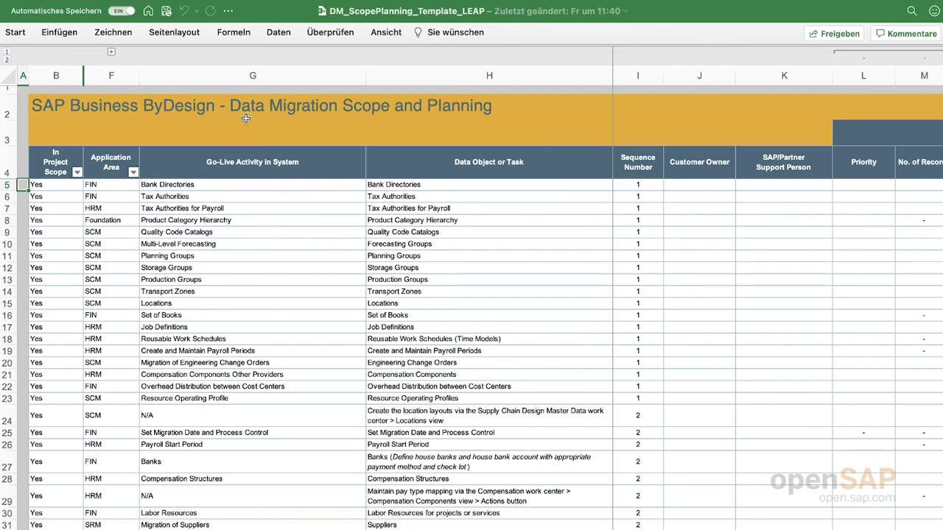
Step: Examine the scope, data object, Customer Owner and SAP/Partner Support Person columns of the planning template
click(55, 185)
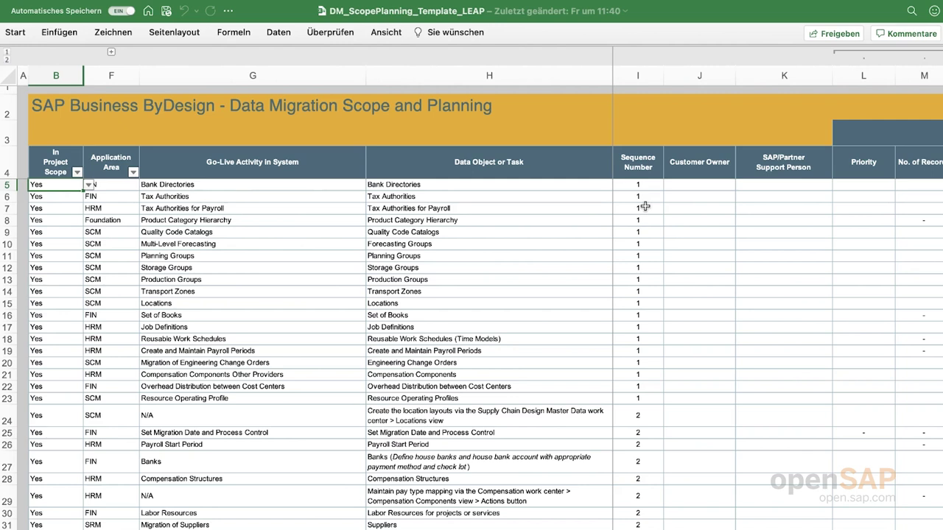
click(416, 467)
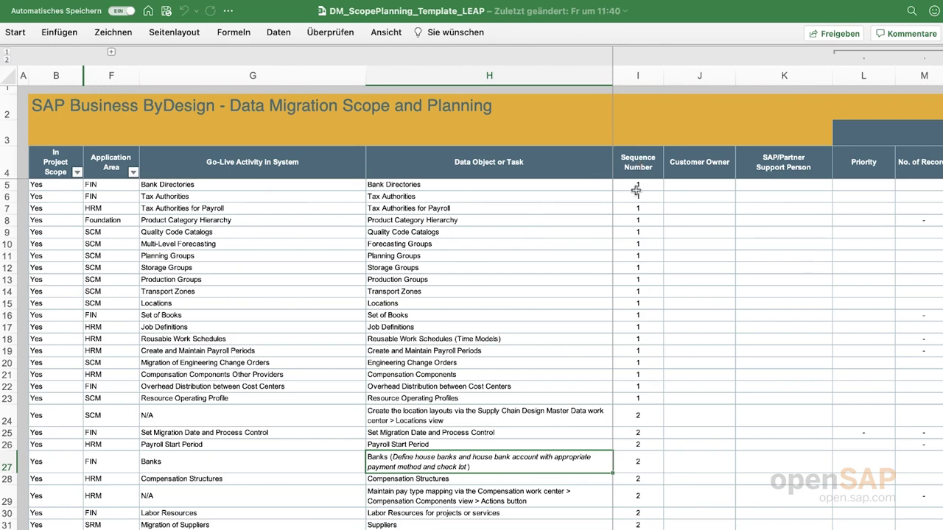
click(682, 171)
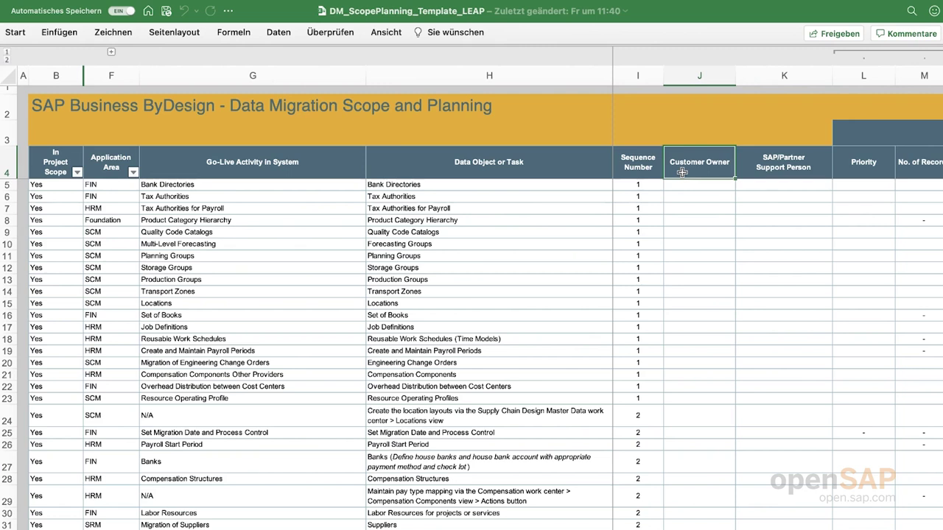
click(682, 190)
click(686, 168)
click(757, 158)
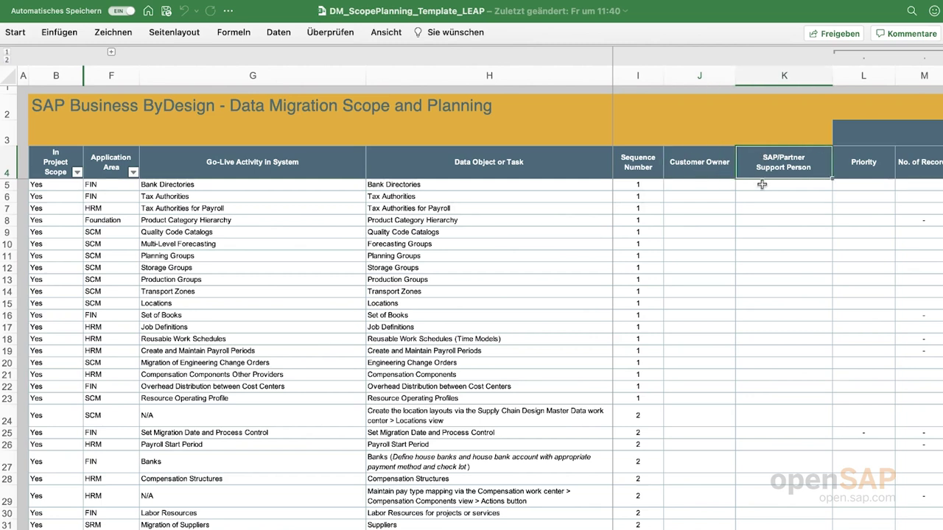
Step: Examine the DM Planning columns from Priority through Migration Method in the Bank Directories row
click(846, 185)
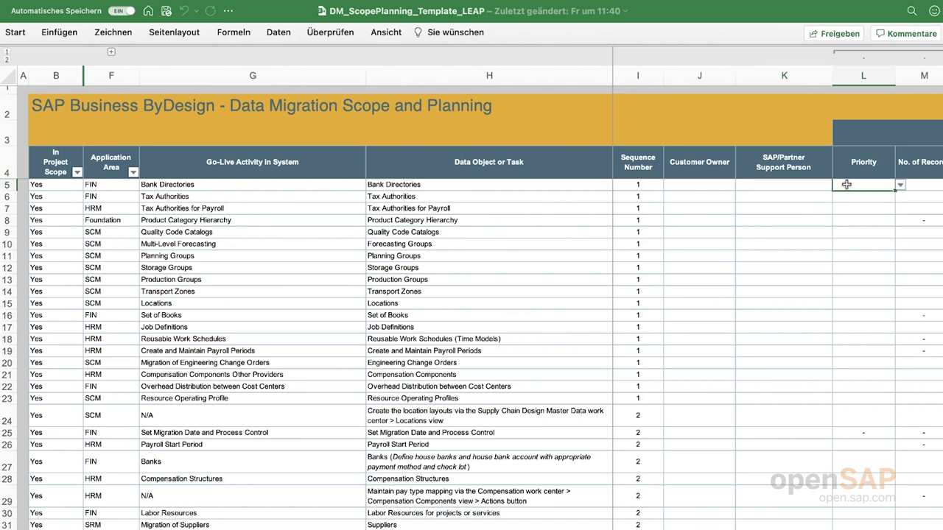
key(Right)
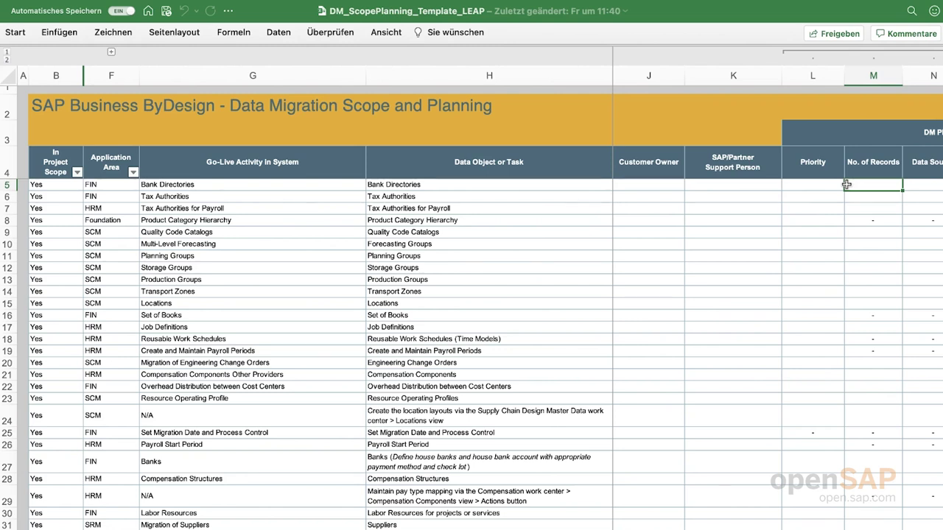
key(Right)
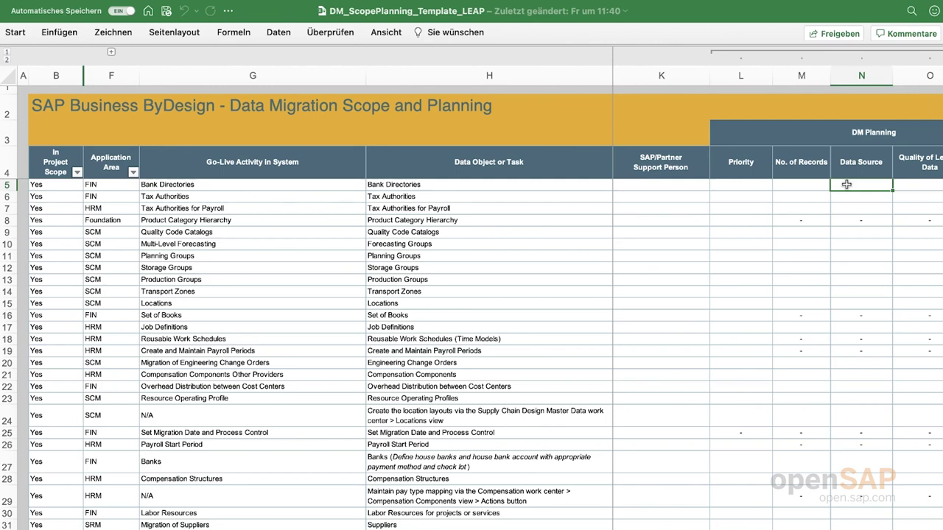
key(Right)
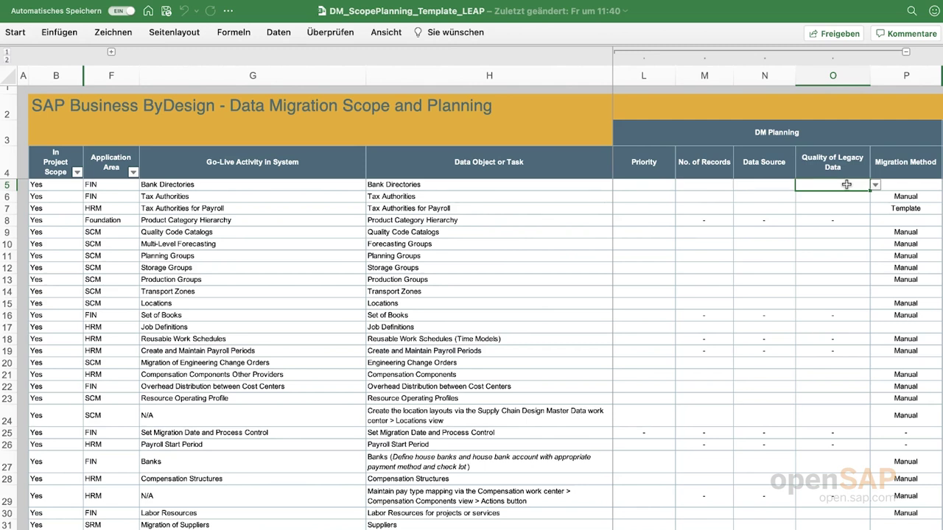
key(Right)
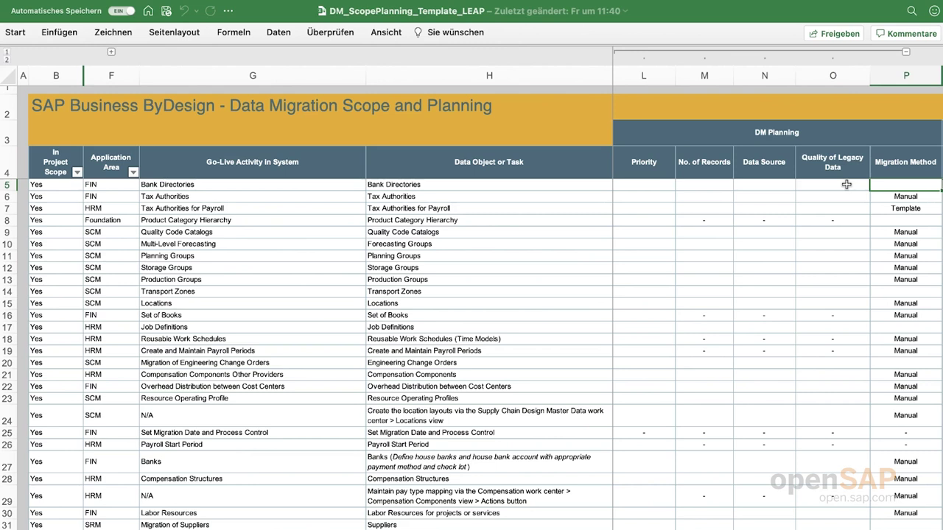
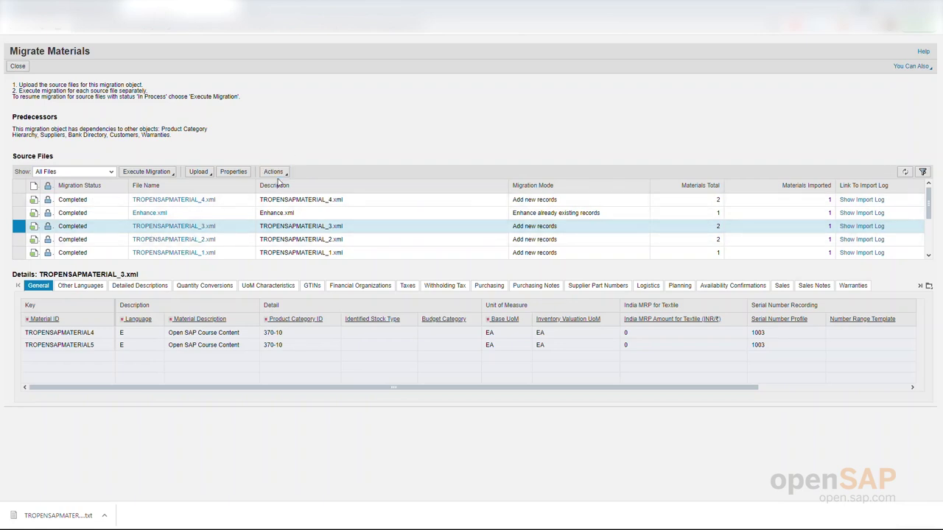
click(279, 173)
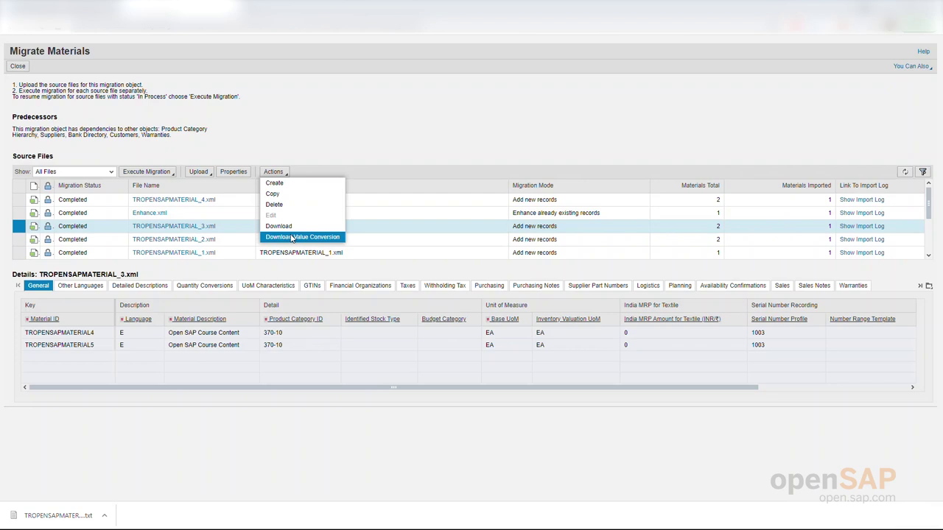
click(291, 475)
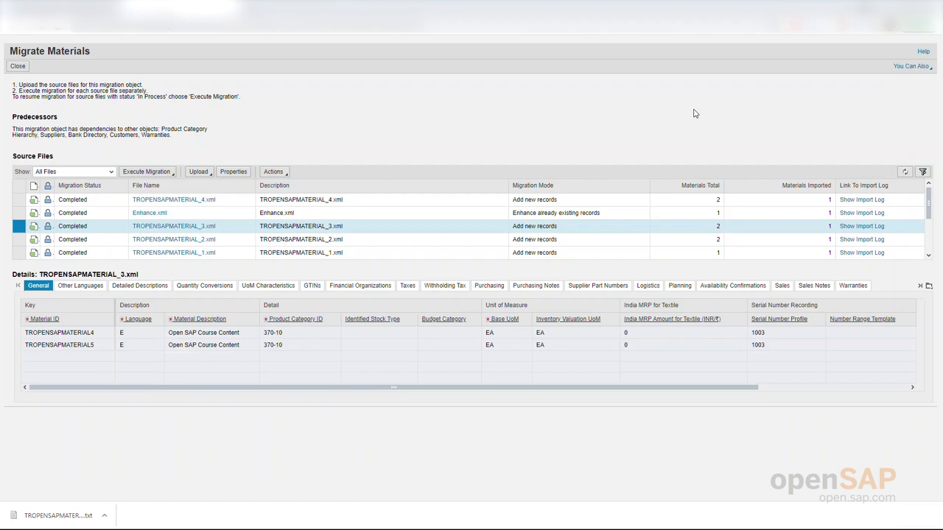
click(912, 66)
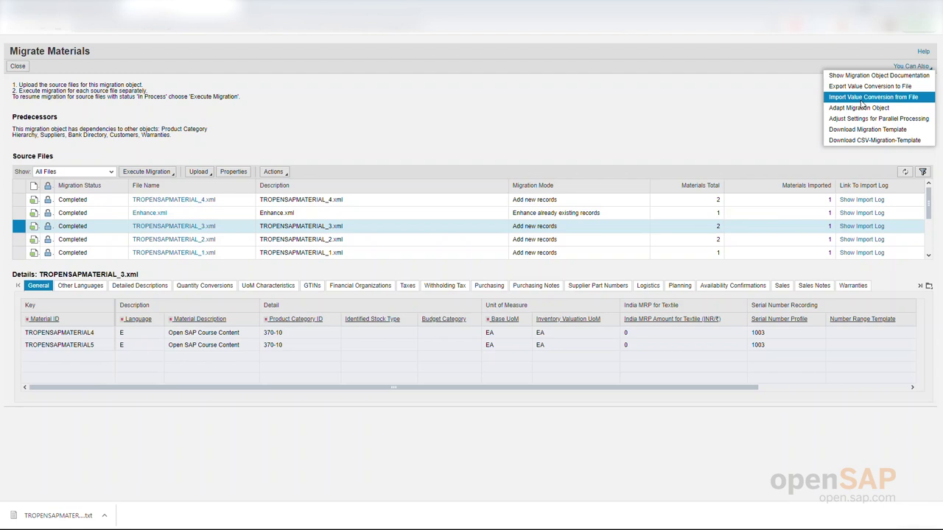
click(669, 126)
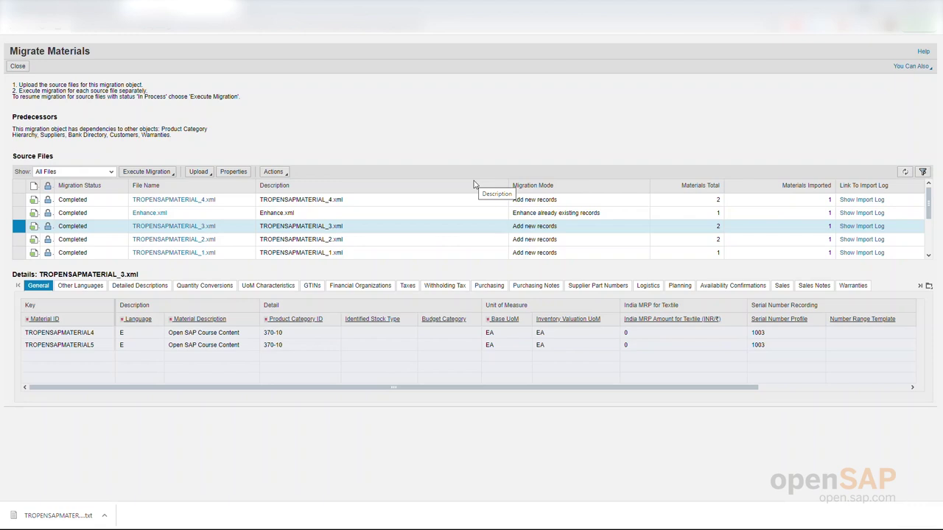
Step: Review the actions available for the TROPENSAPMATERIAL_4.xml source file
click(384, 205)
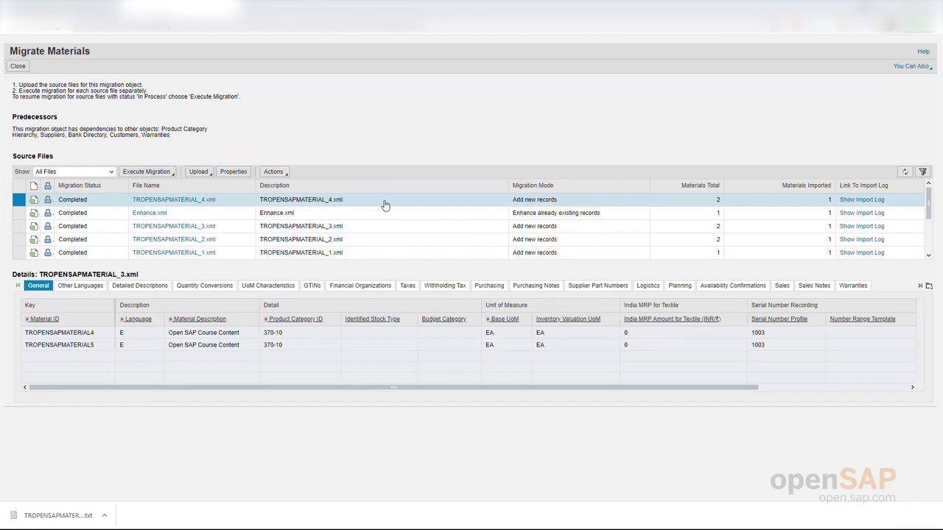
click(278, 174)
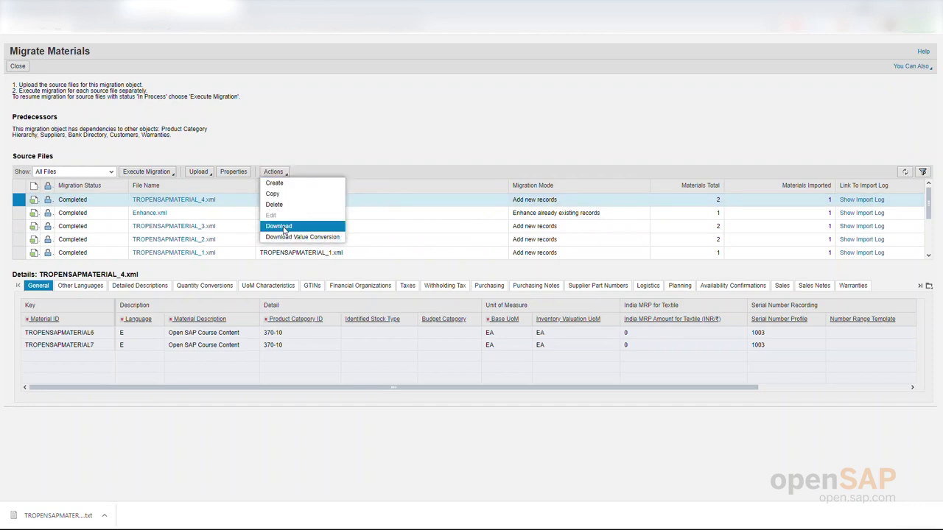
click(361, 131)
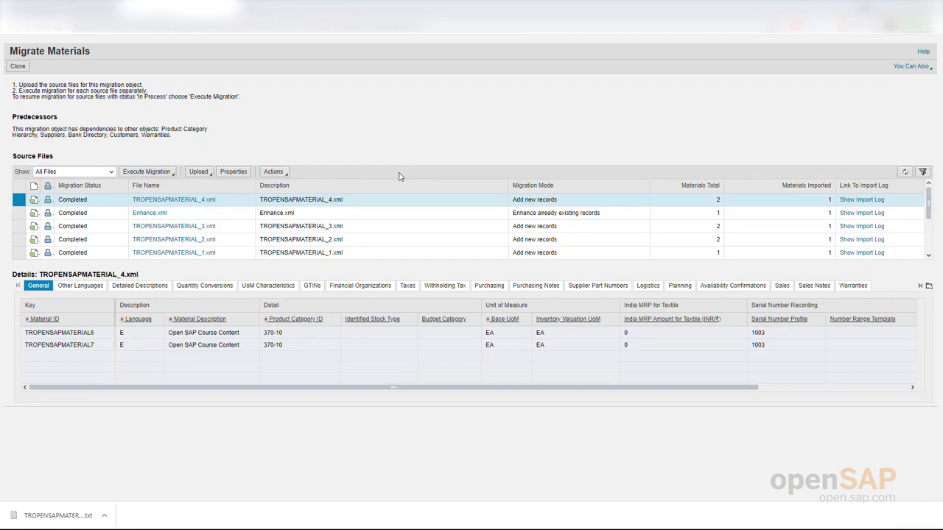
click(272, 173)
Step: Examine the number of parallel work processes in the parallel processing settings and leave without saving
click(913, 66)
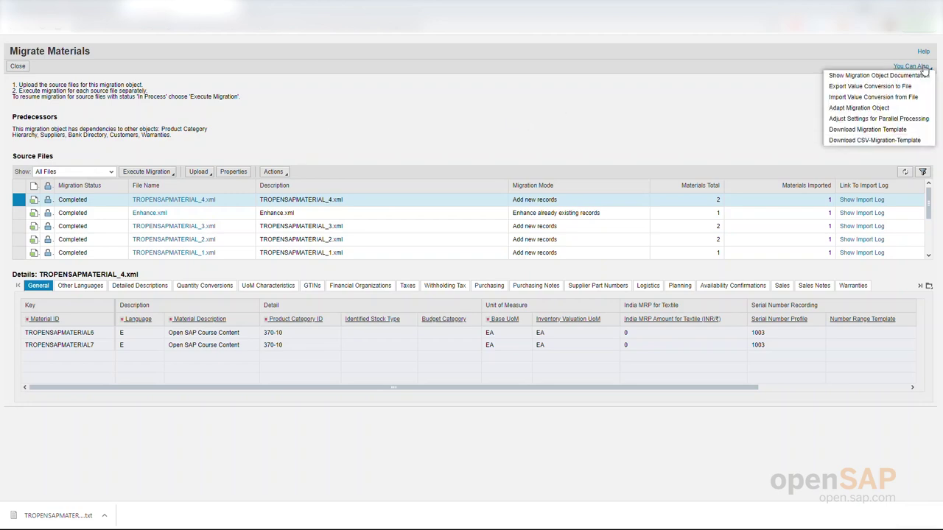
click(913, 120)
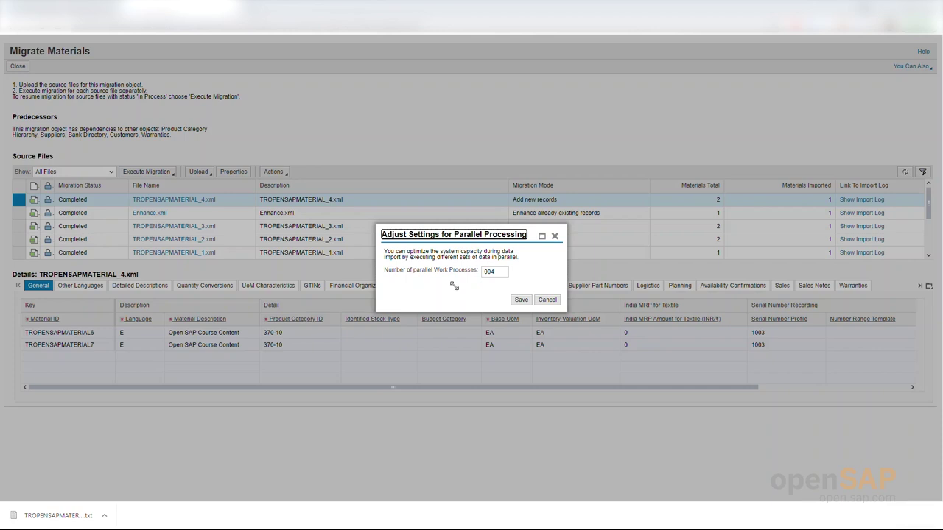
click(507, 273)
click(507, 272)
click(549, 300)
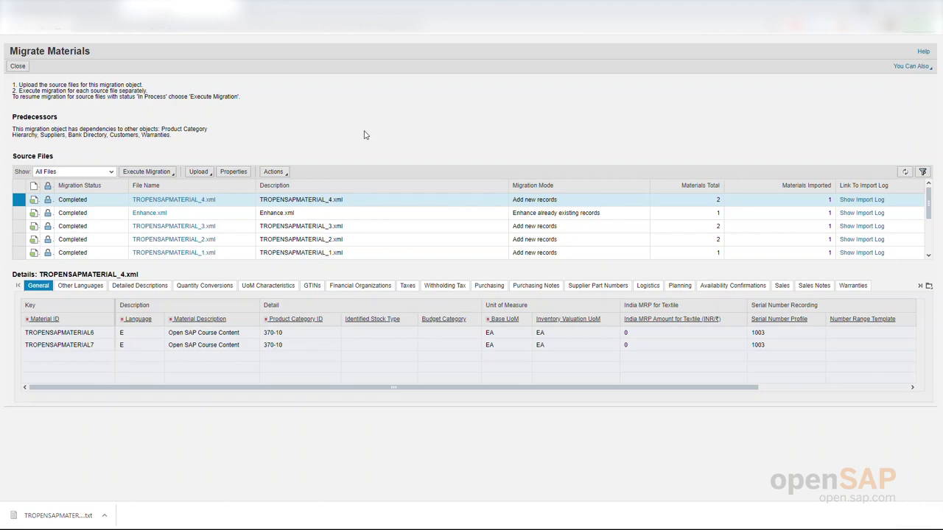
Step: Upload TROPENSAPMATERIAL_witherror.xml from the OpenSAP folder on the Desktop as migration template data
click(200, 174)
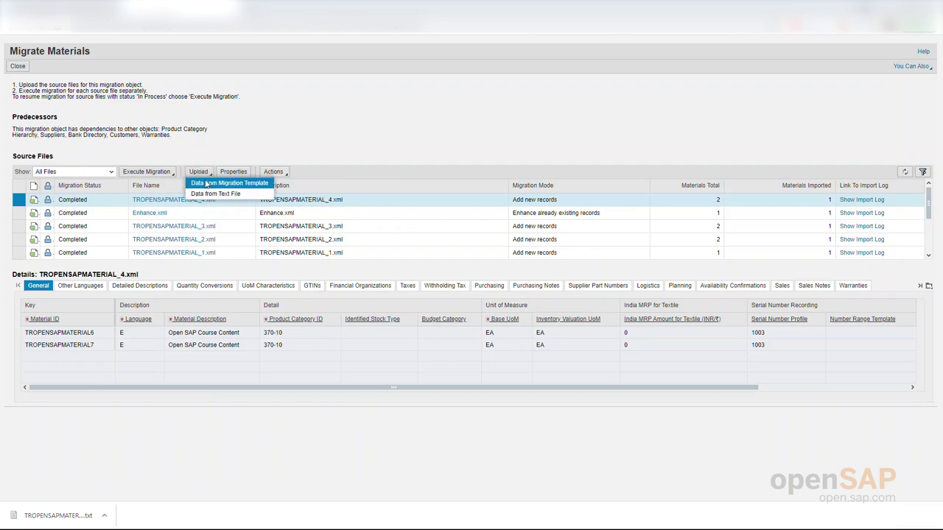
click(206, 184)
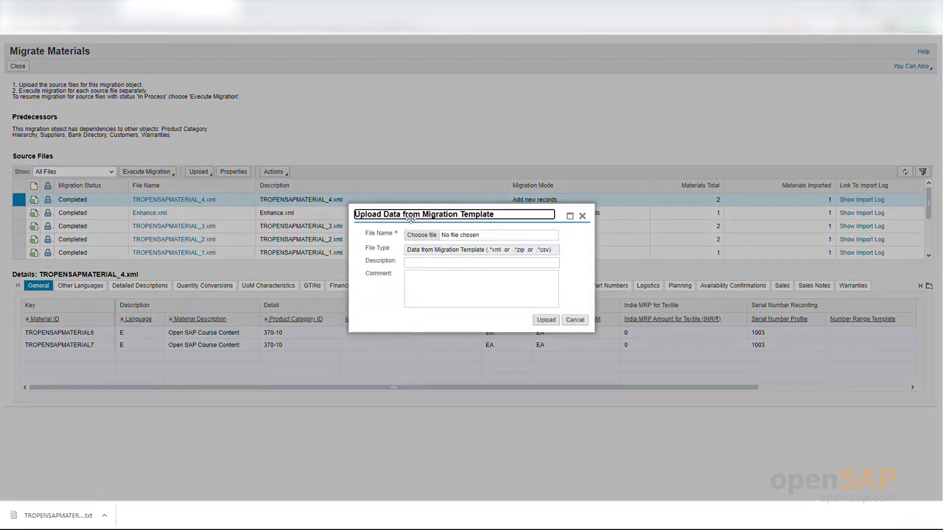
click(427, 237)
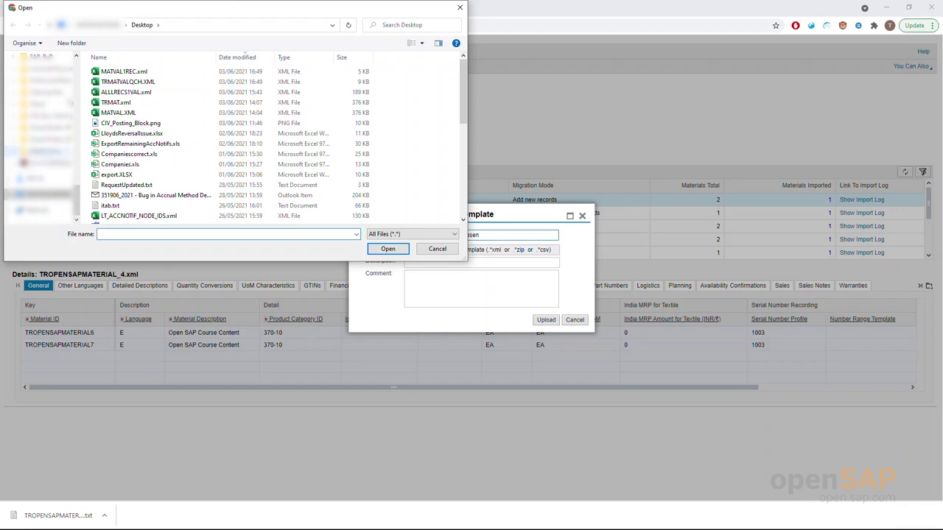
scroll(76, 80, up, 10)
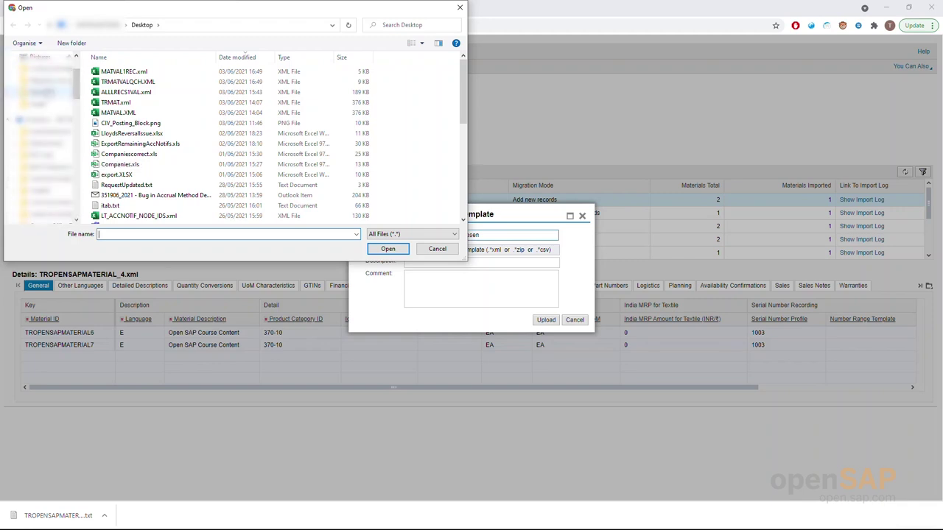
click(42, 92)
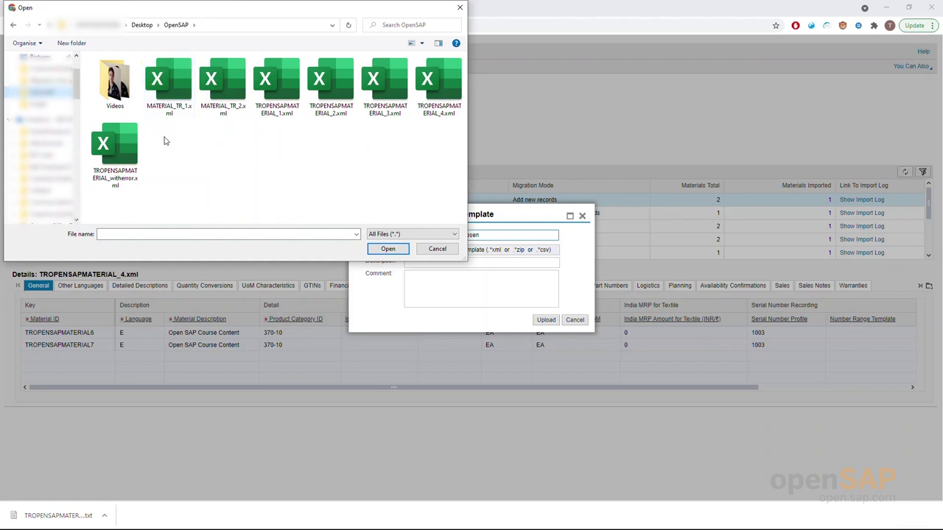
click(128, 155)
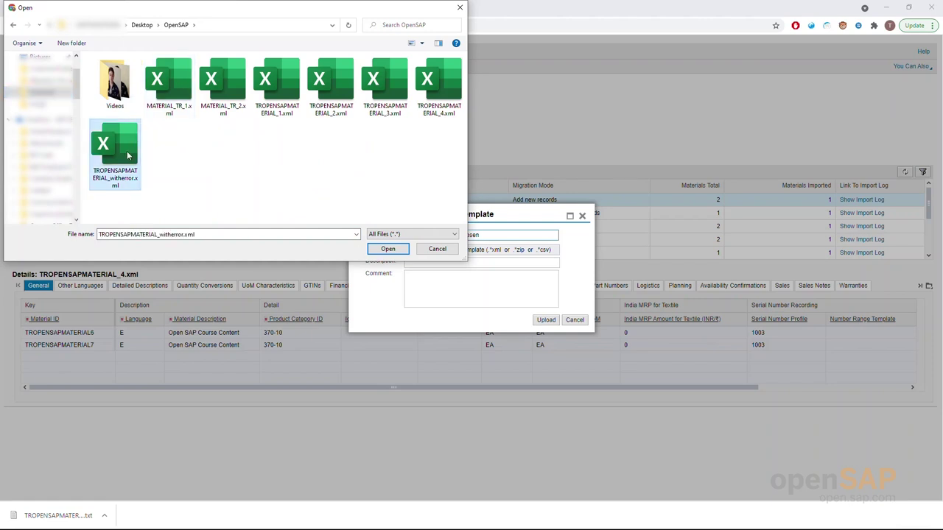
click(401, 250)
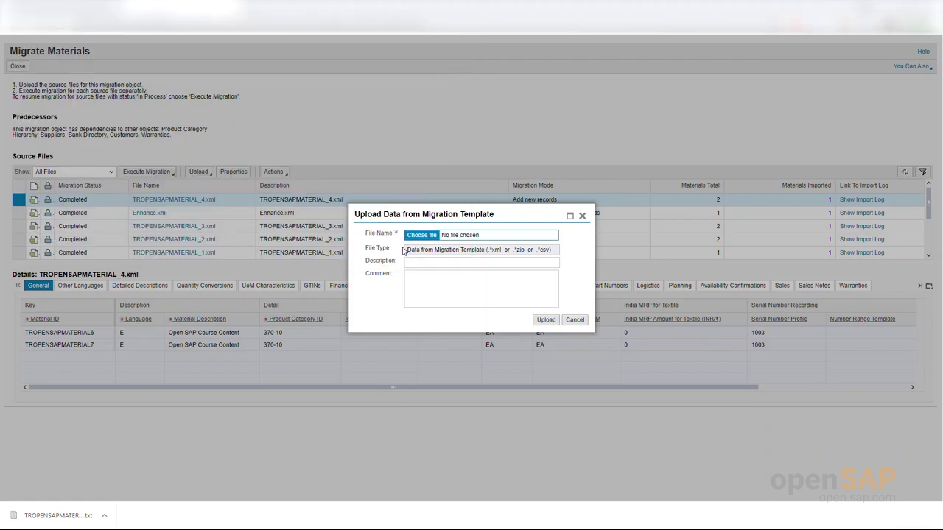
click(544, 320)
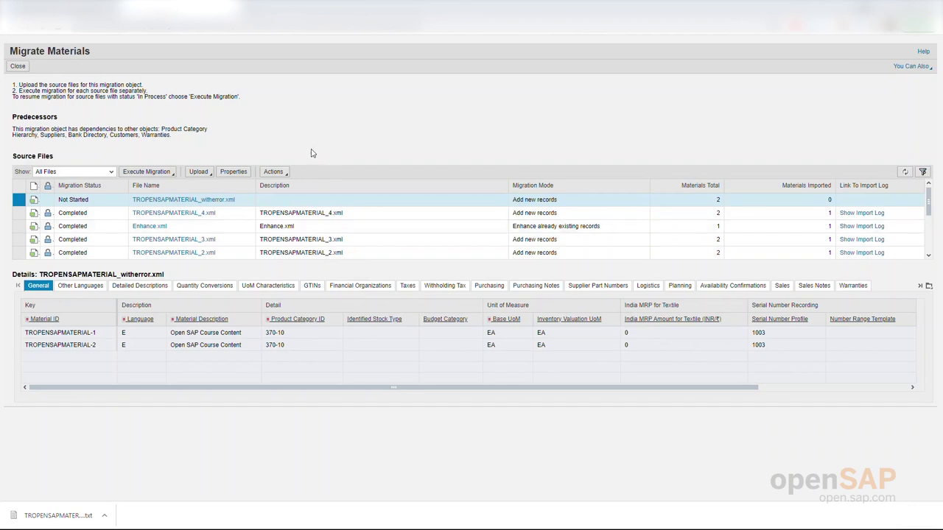
Step: Execute the data import immediately for TROPENSAPMATERIAL_witherror.xml, confirming that the source data is imported now
click(159, 176)
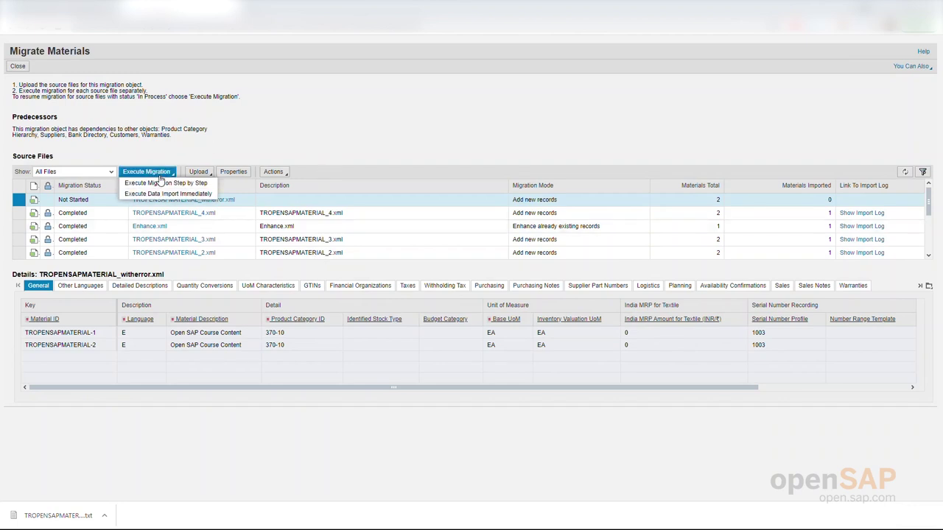
click(165, 194)
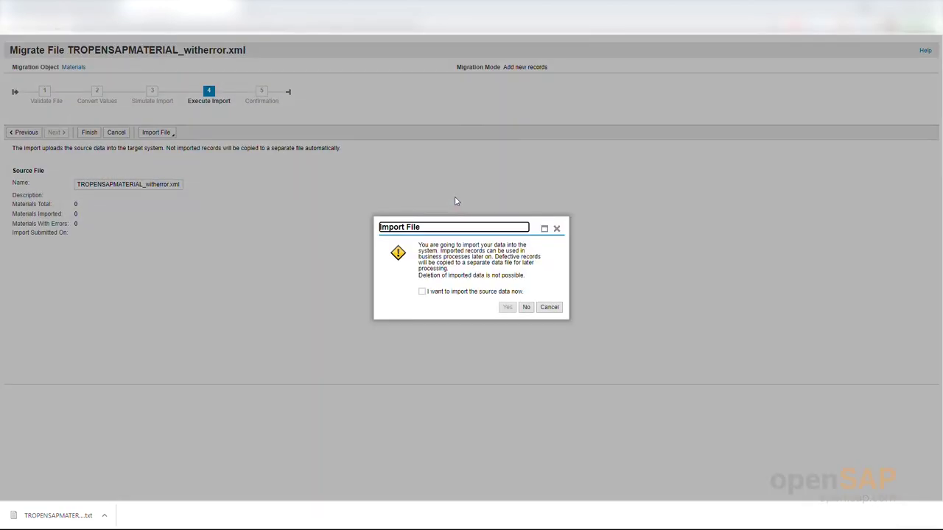
click(422, 292)
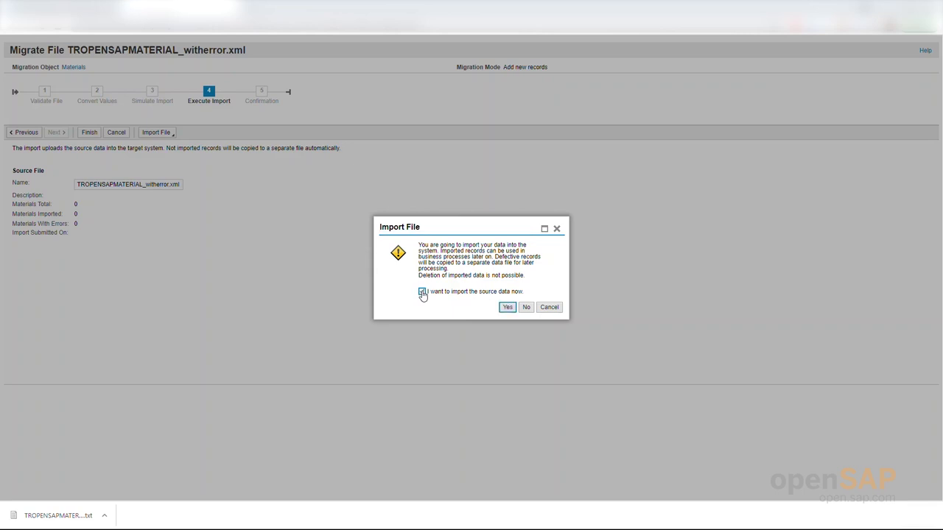
click(506, 307)
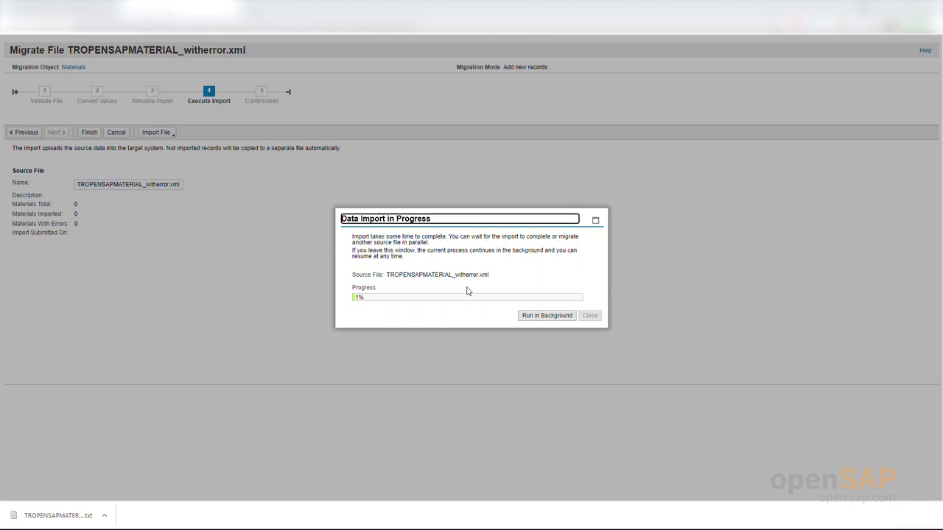
click(537, 318)
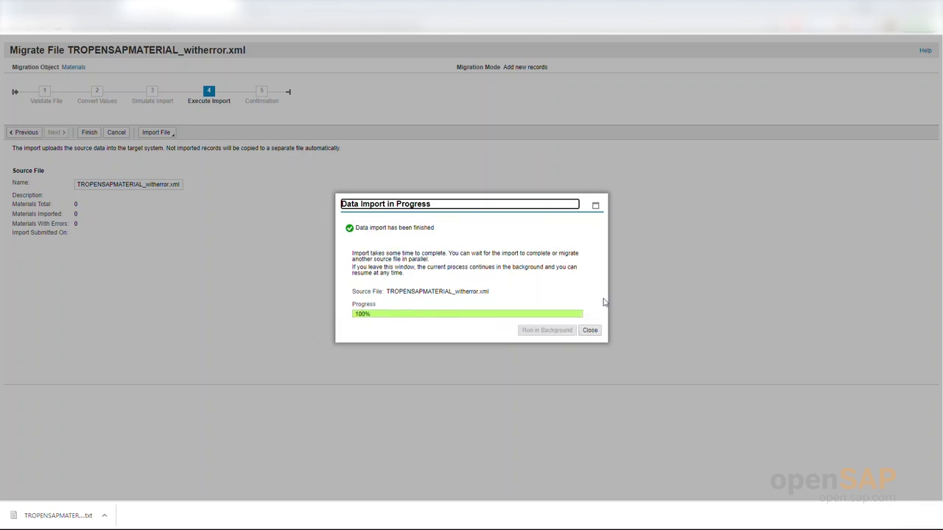
click(591, 331)
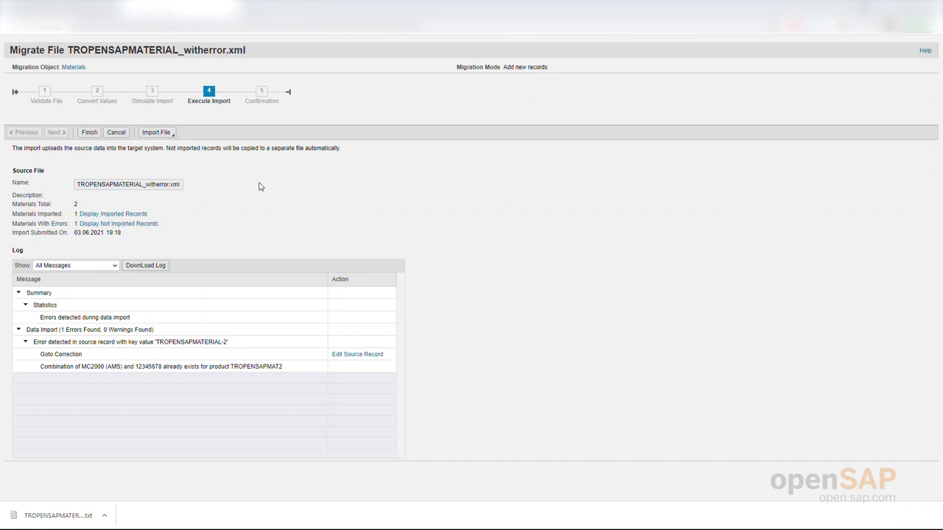
Step: Finish the migration procedure for TROPENSAPMATERIAL_witherror.xml and return to the Migrate Materials source files
click(90, 134)
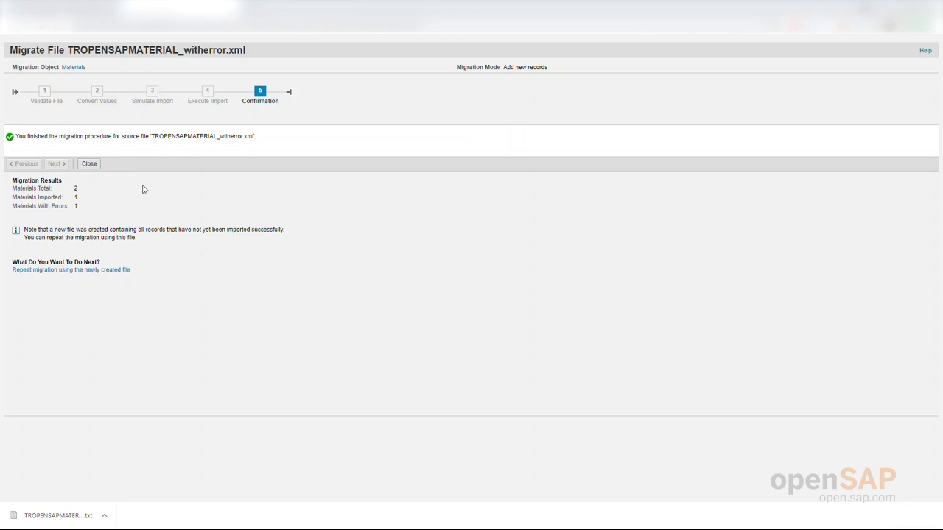
click(91, 168)
click(90, 168)
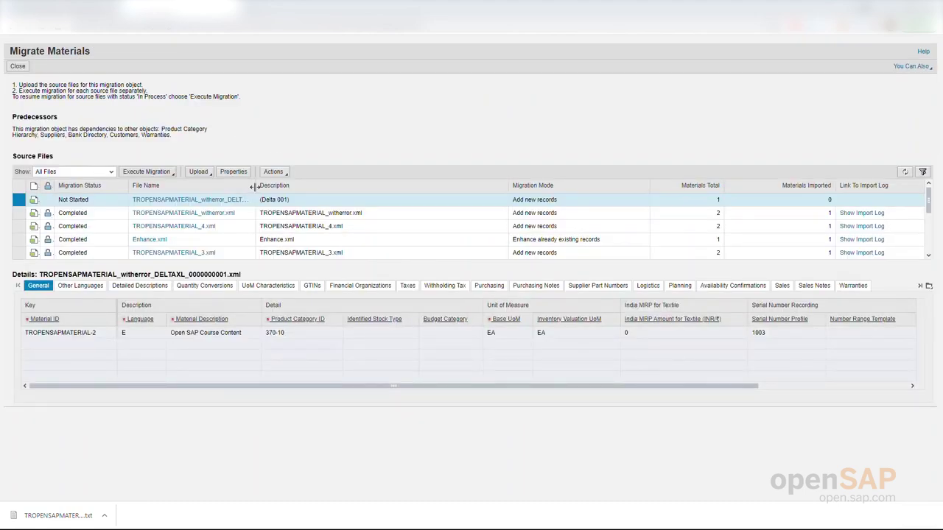
Step: Widen the File Name column of the source files and compare the Delta 001 file with its original file
drag(254, 186, 302, 184)
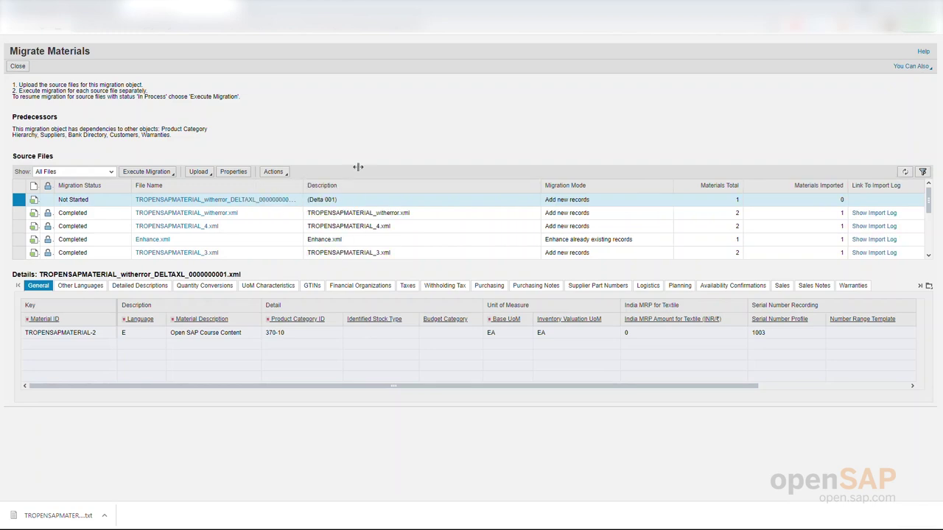
drag(358, 167, 380, 164)
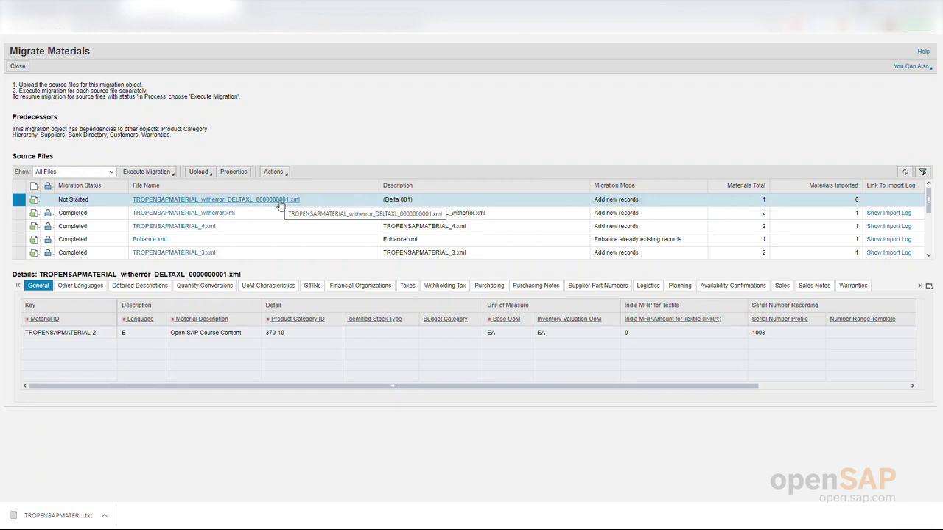
click(280, 218)
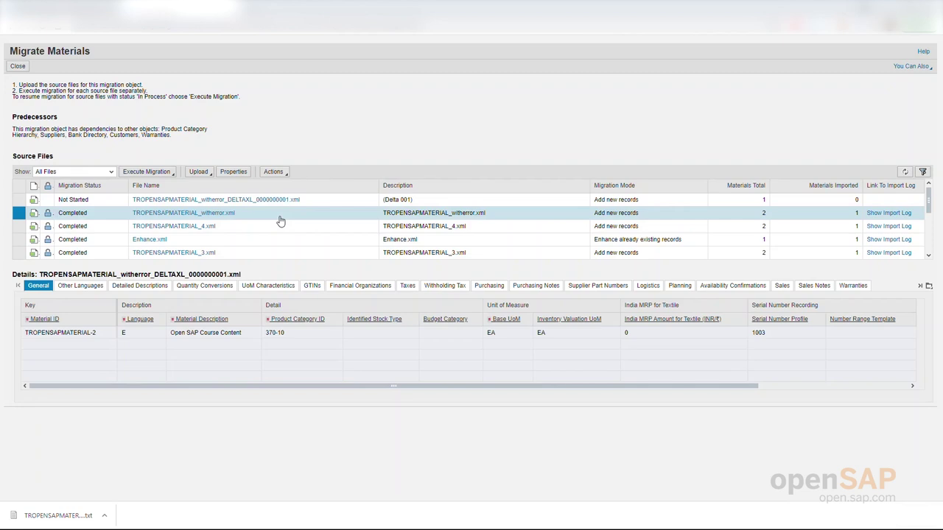
click(331, 206)
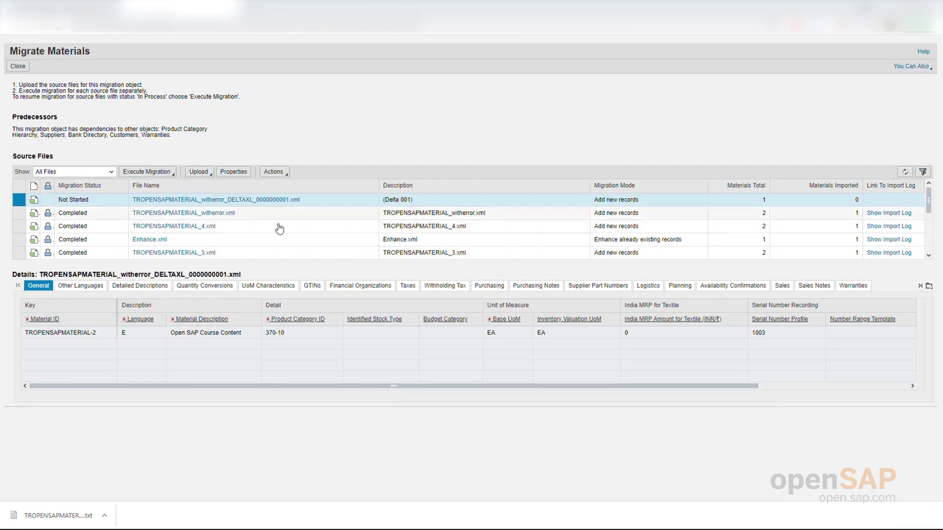
Step: Examine the Financial Organizations details of TROPENSAPMATERIAL_witherror.xml and return to its General details
click(308, 218)
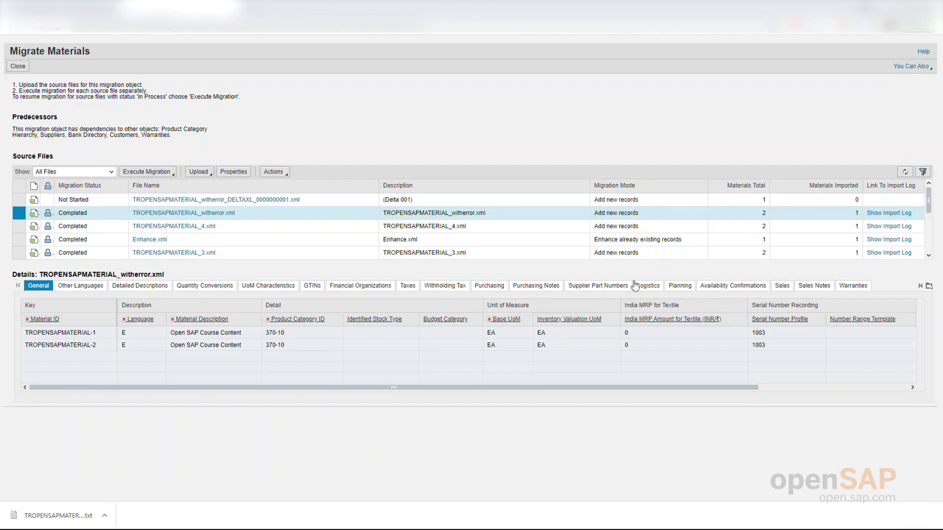
click(376, 287)
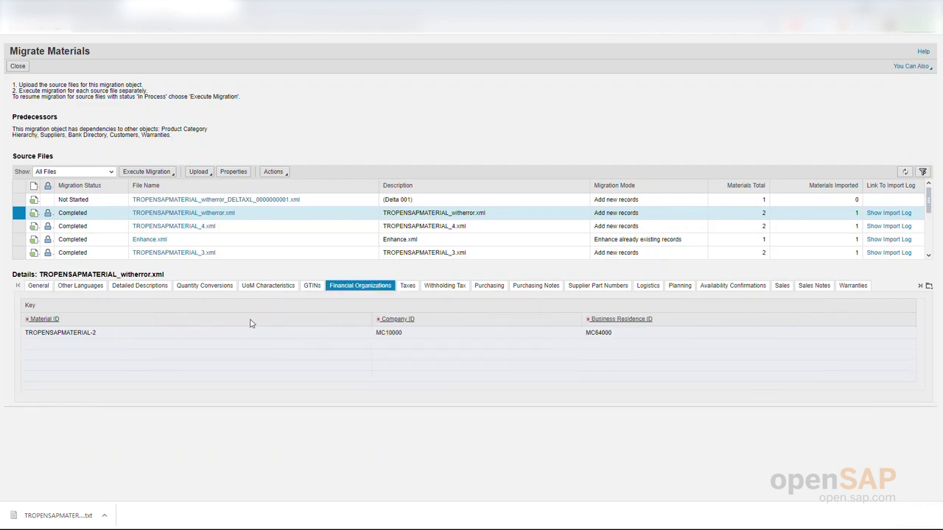
click(39, 287)
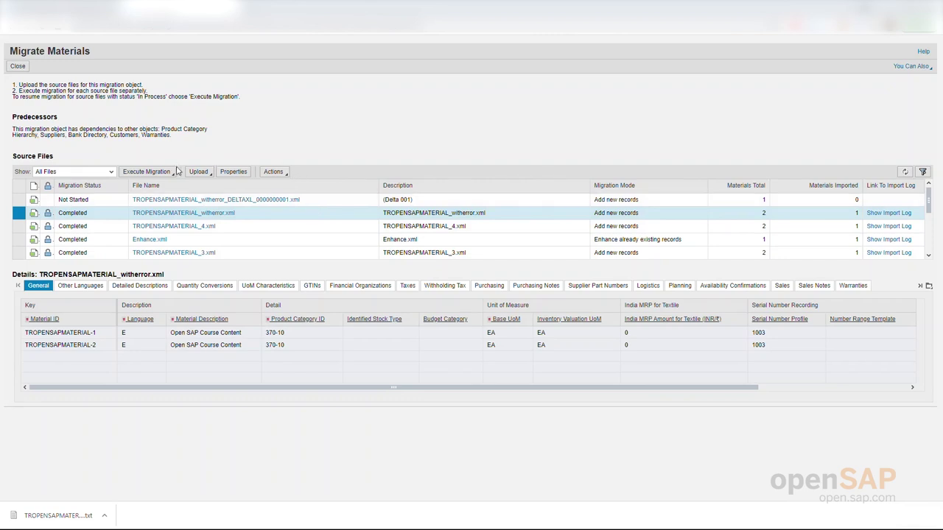
Step: Start creating a new source file for the material migration and name it EnhanceOpenSAP
click(273, 172)
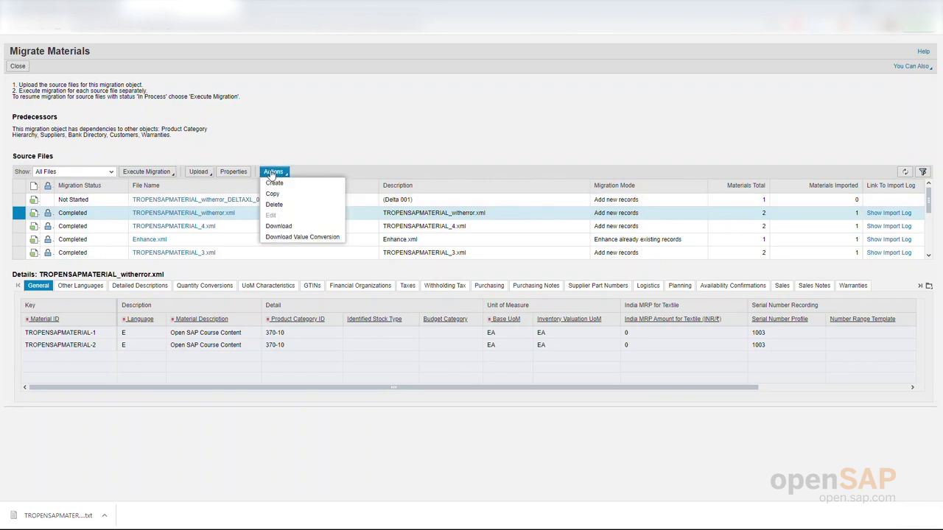
click(275, 183)
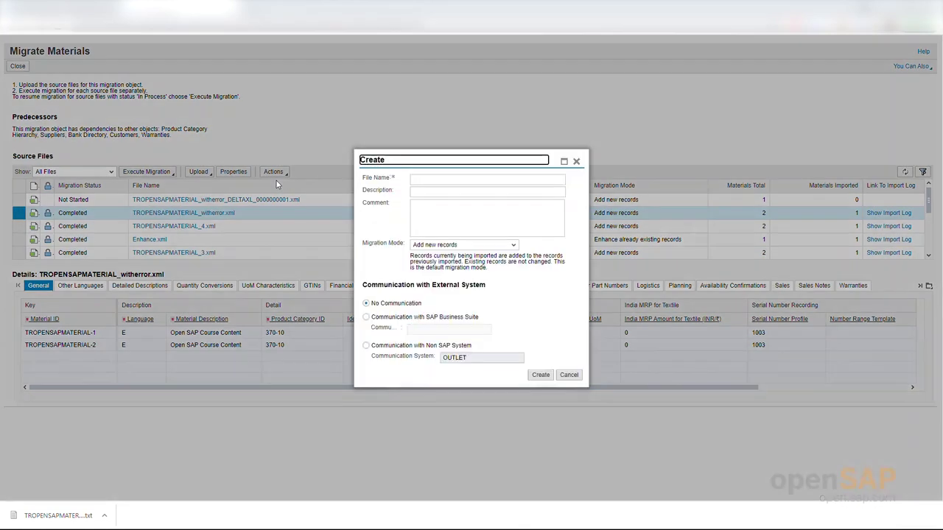
click(420, 179)
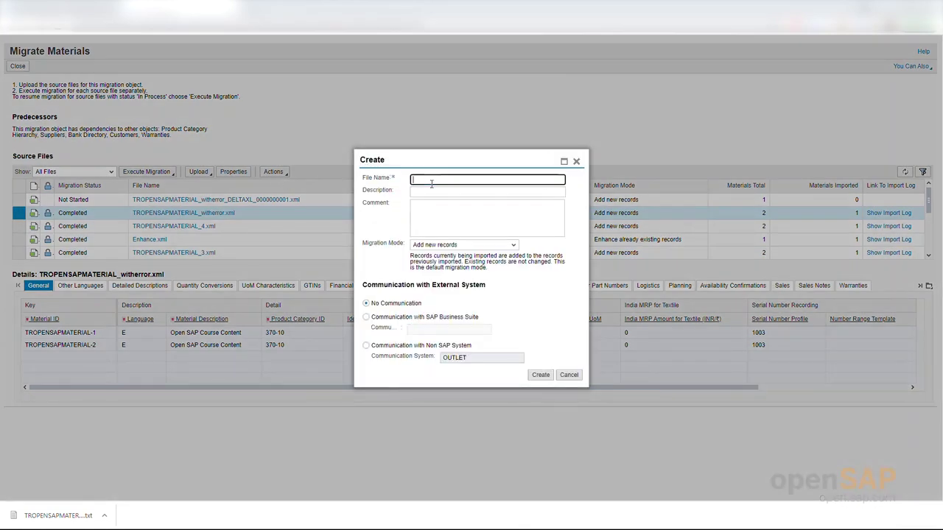
text(n)
text(test)
key(BackSpace)
key(BackSpace)
key(BackSpace)
key(BackSpace)
text(Enhancwe)
key(BackSpace)
key(BackSpace)
text(eOpenSAP)
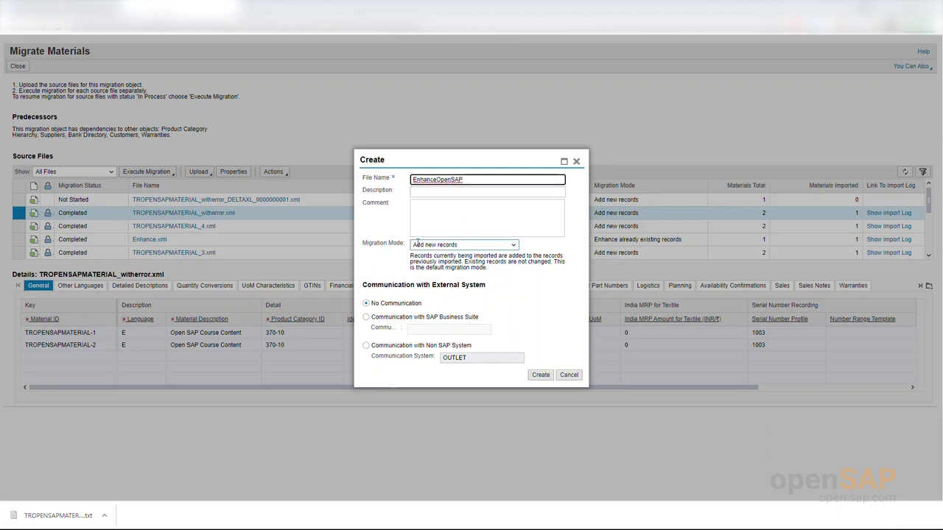
Step: Set the new file's migration mode to Enhance already existing records and create the source file
click(514, 244)
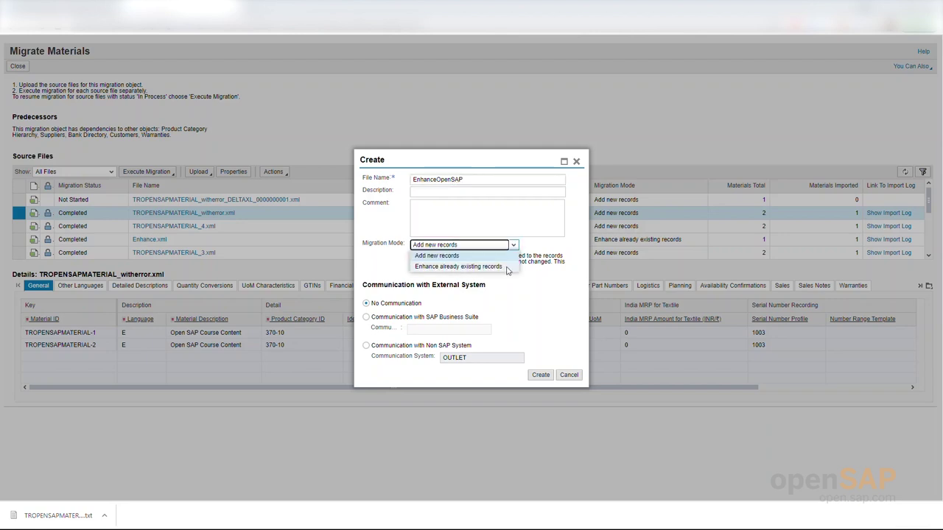
click(506, 267)
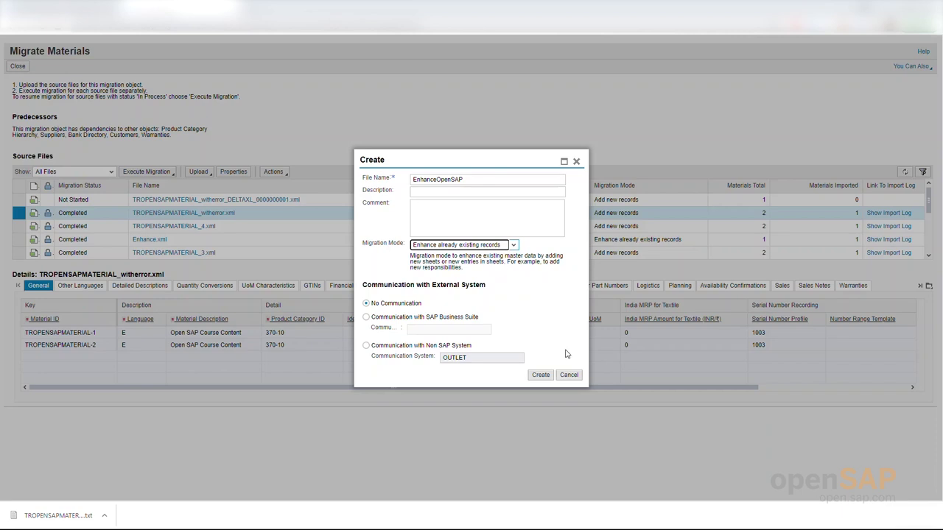
click(542, 379)
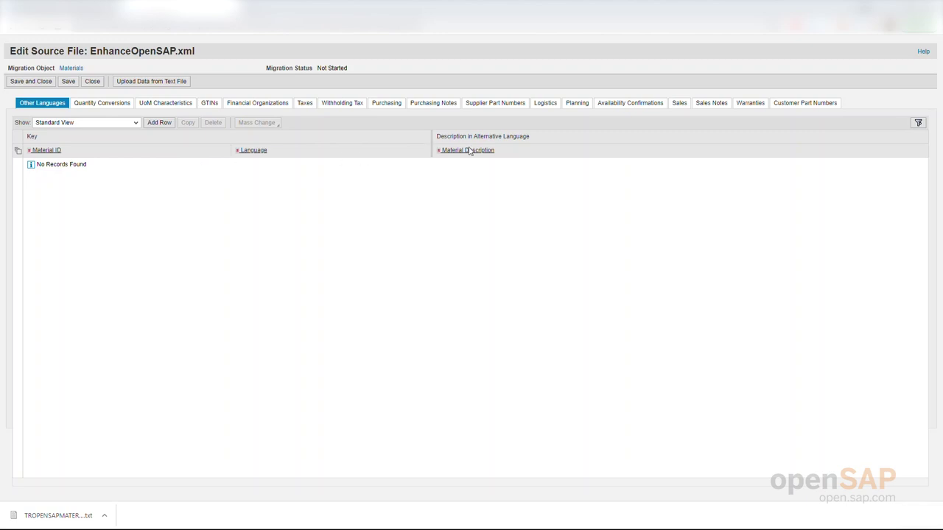
Step: Review the Purchasing and Financial Organizations sheets of EnhanceOpenSAP.xml, and return to the Migrate Materials source files
click(387, 104)
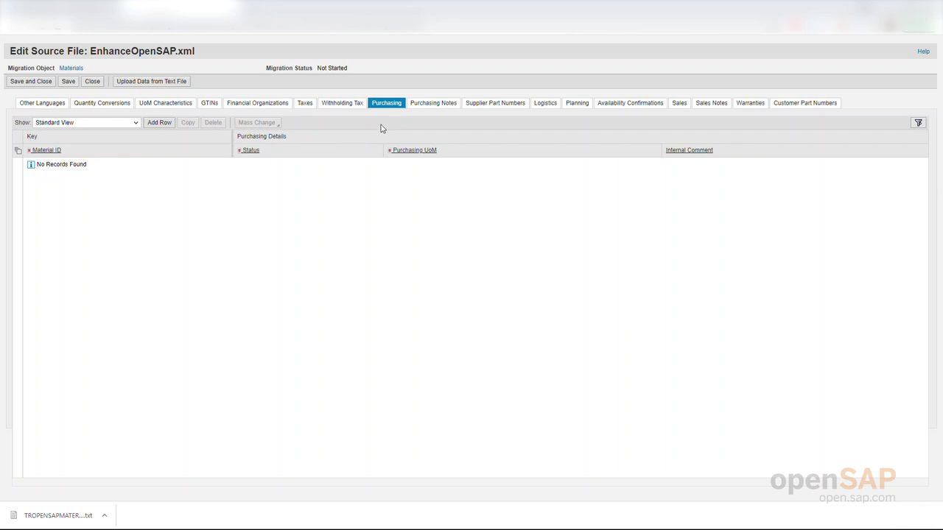
click(275, 108)
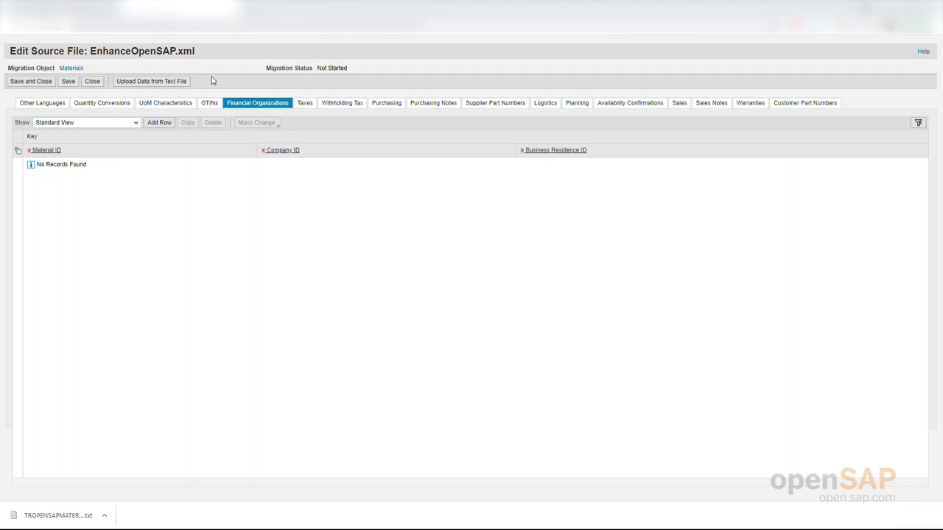
click(92, 81)
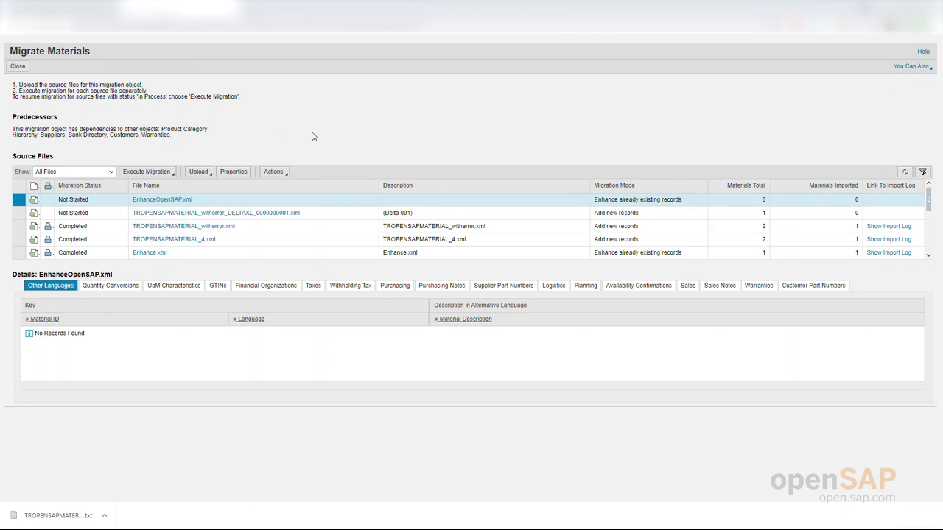
Step: Open the Delta 001 source file TROPENSAPMATERIAL_witherror_DELTAXL_0000000001.xml for editing
click(321, 214)
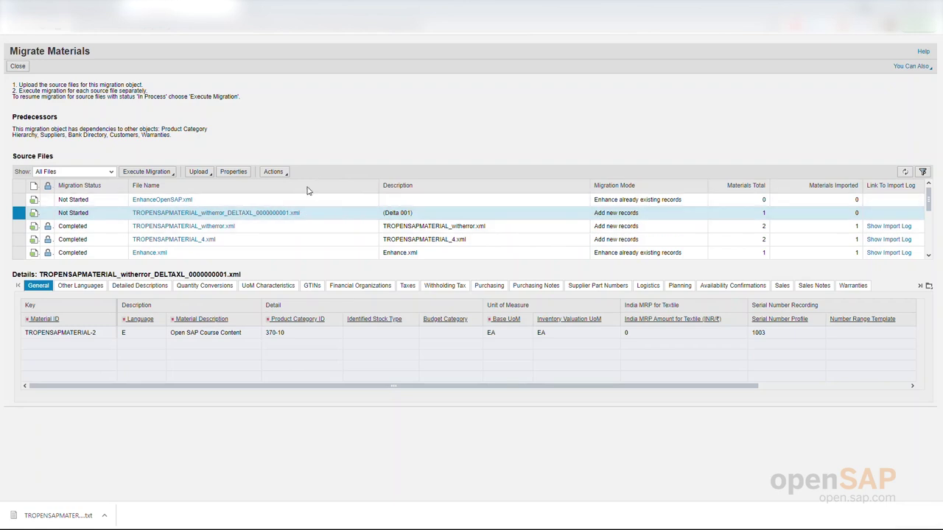
click(287, 173)
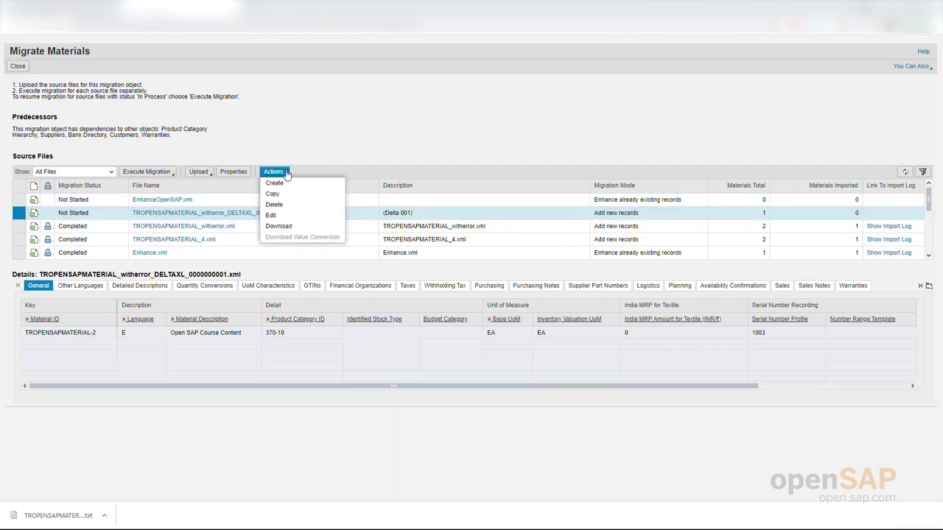
click(304, 216)
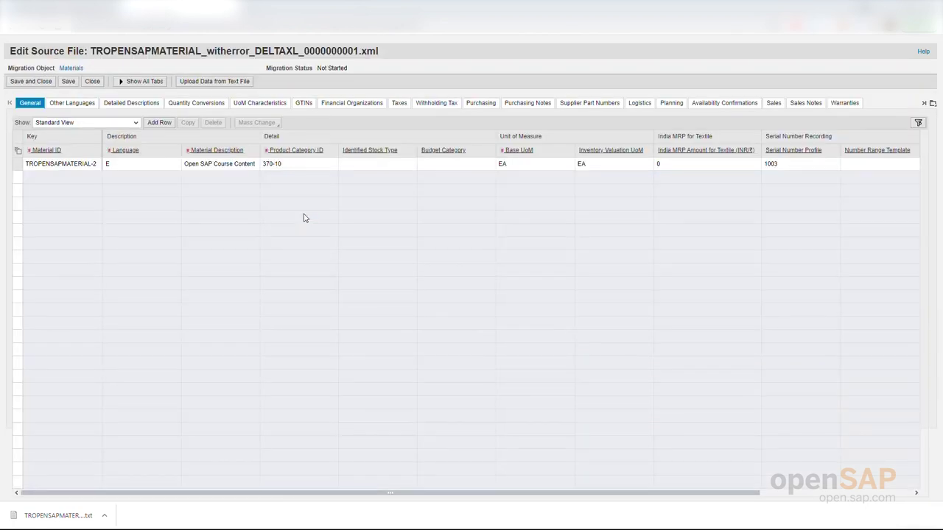
Step: Show all tabs of the delta source file and switch the General table to Maximum View
click(136, 123)
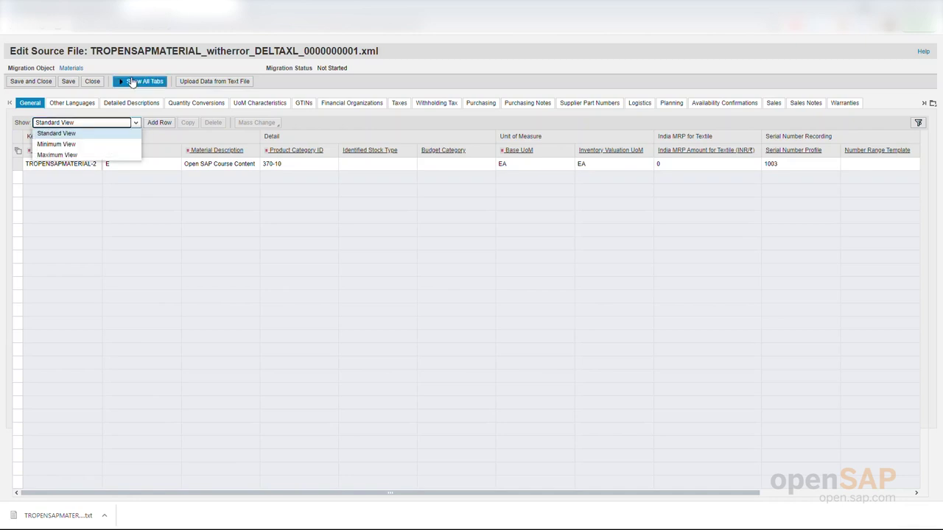
click(173, 69)
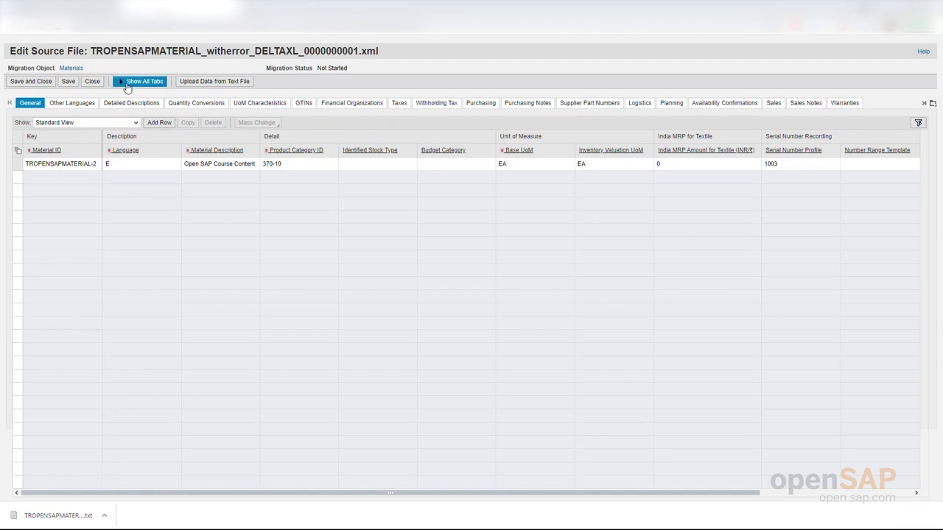
click(139, 82)
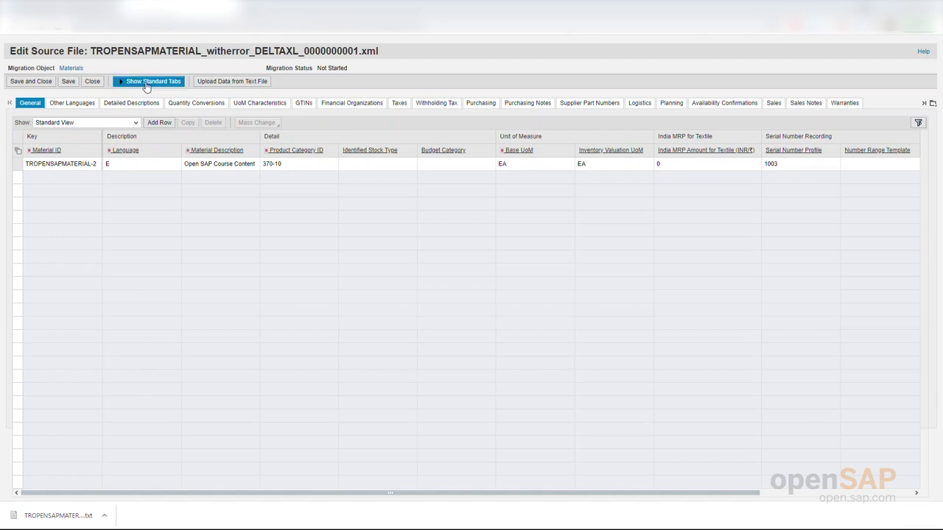
click(136, 124)
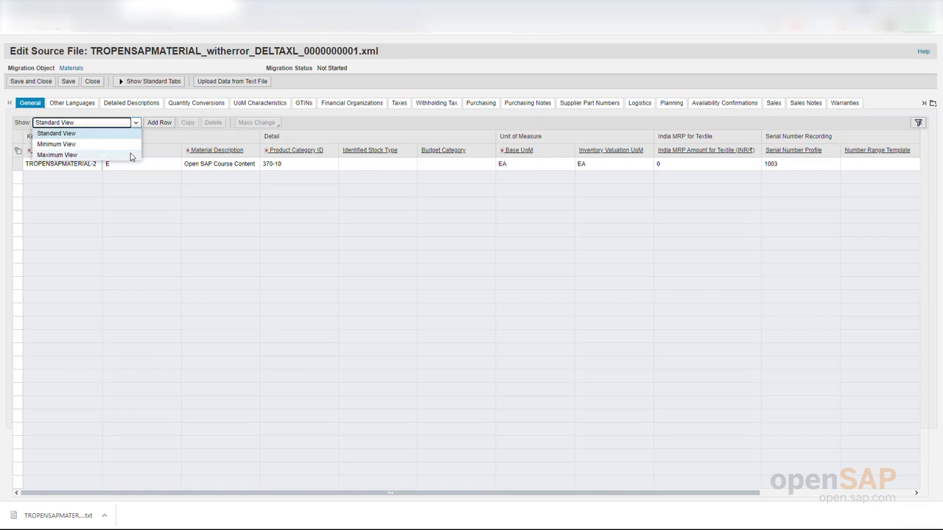
click(130, 156)
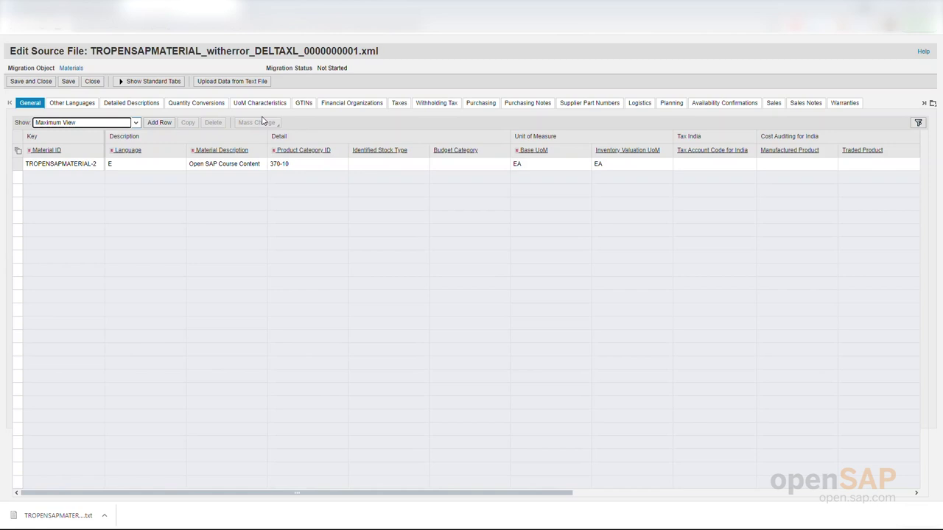
Step: Set up a Search and Replace mass change of the Product Category ID for TROPENSAPMATERIAL-2, replacing a with b, and cancel it
click(21, 165)
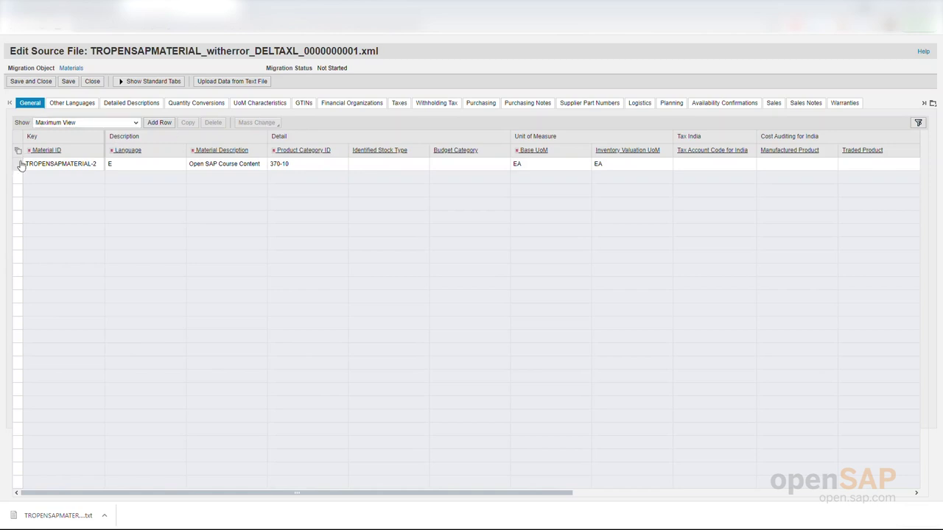
click(254, 123)
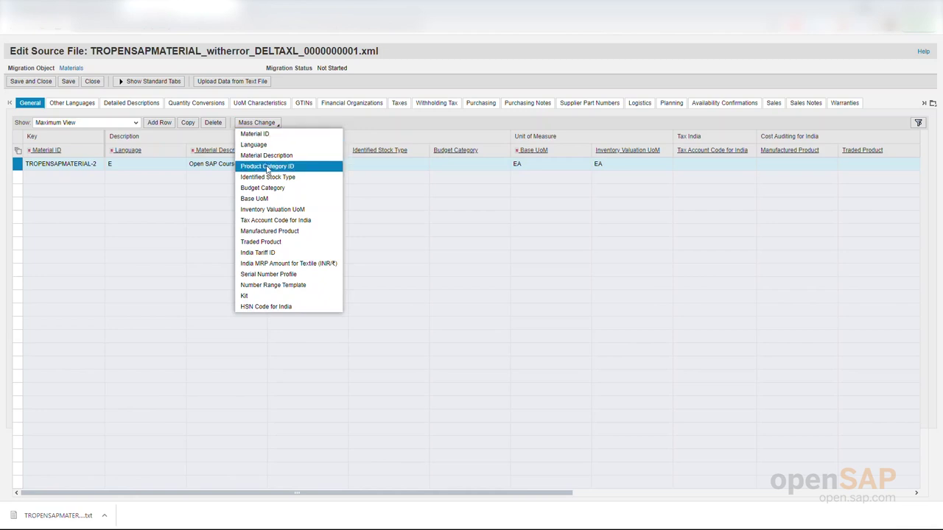
click(267, 167)
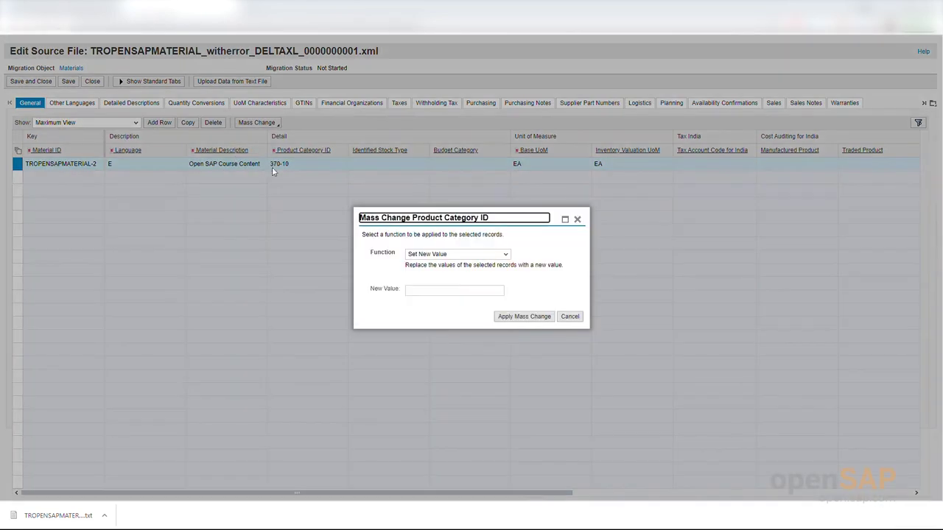
click(505, 254)
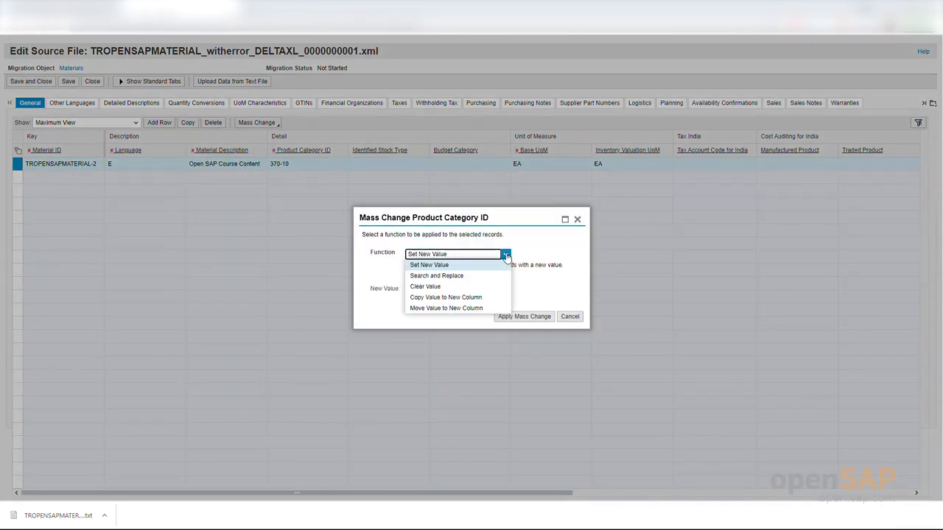
click(427, 276)
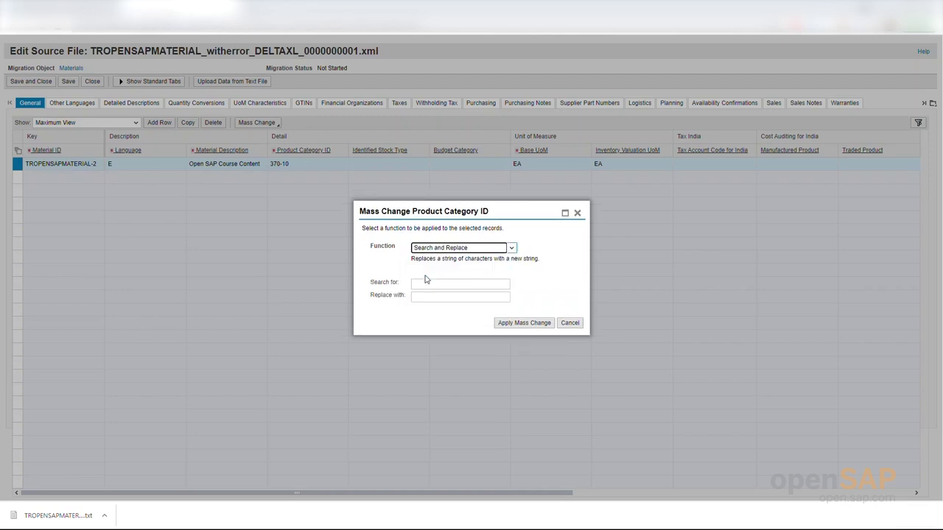
click(426, 286)
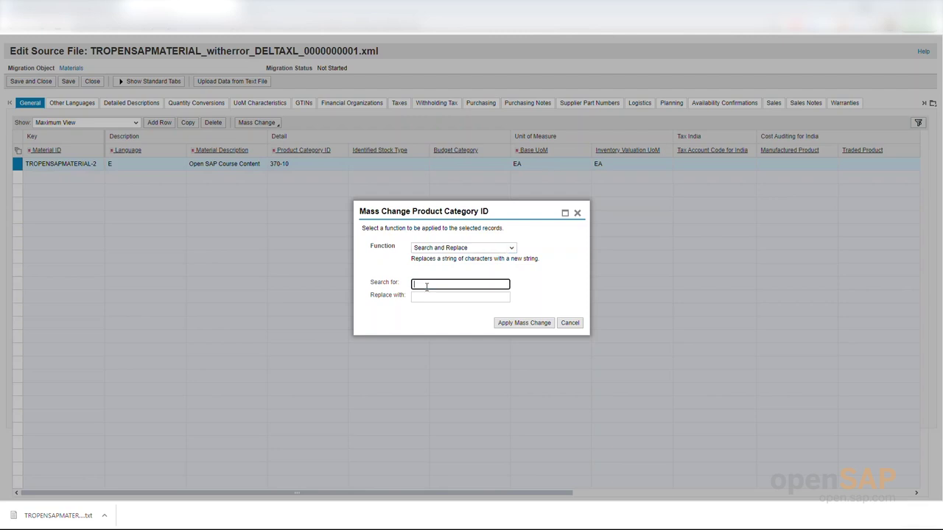
text(3)
key(Tab)
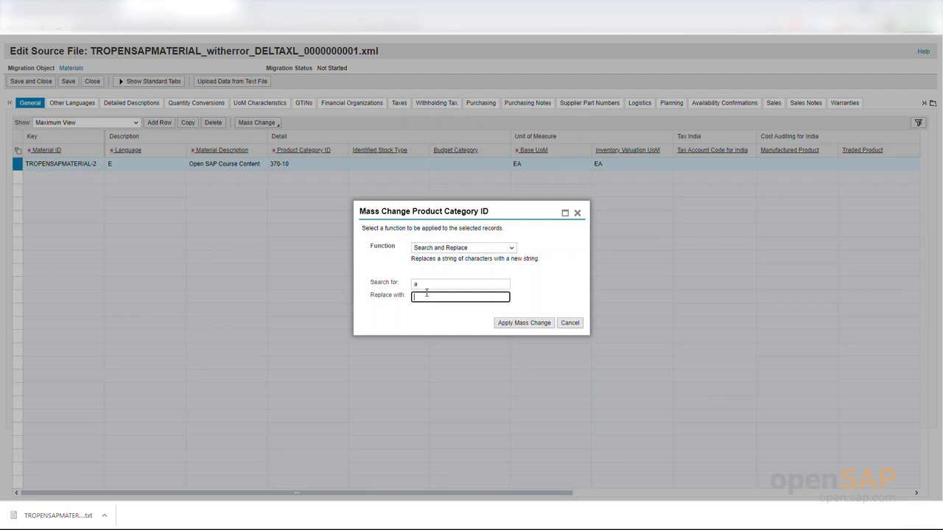
text(b)
click(571, 324)
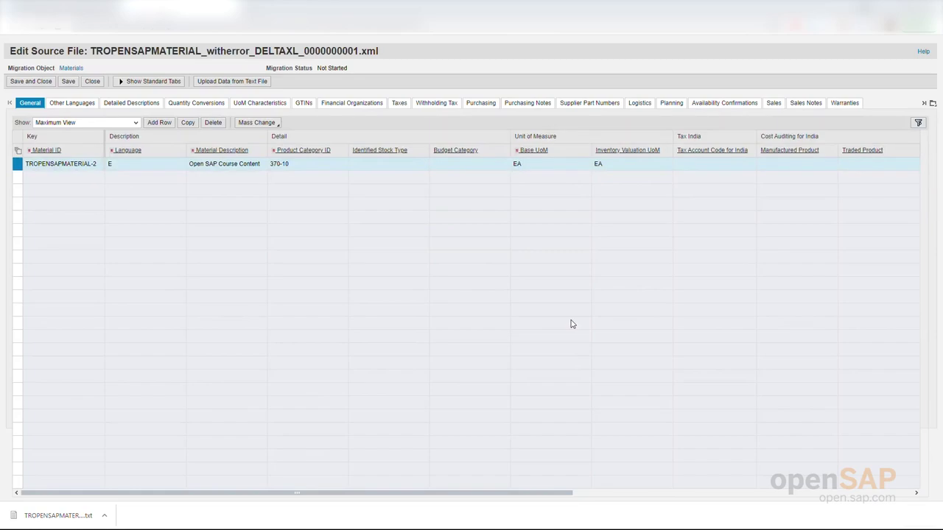
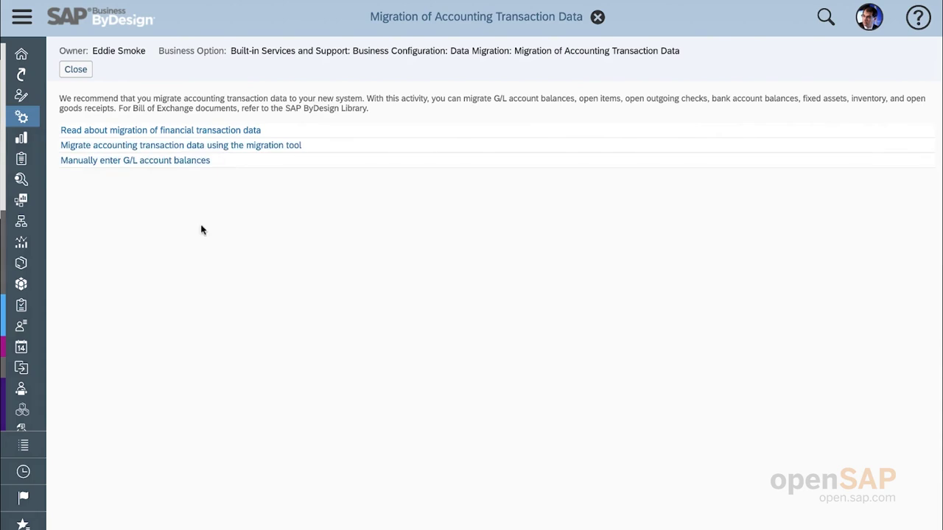
Step: Start the accounting transaction data migration for the Almika Deutschland GmbH unit with the migration tool and proceed to Cross-Check Balances
click(248, 147)
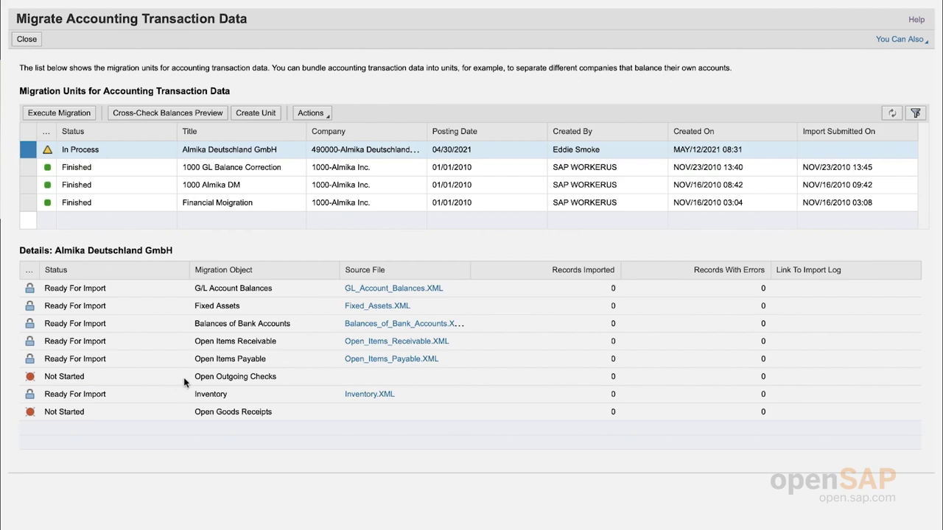
click(92, 116)
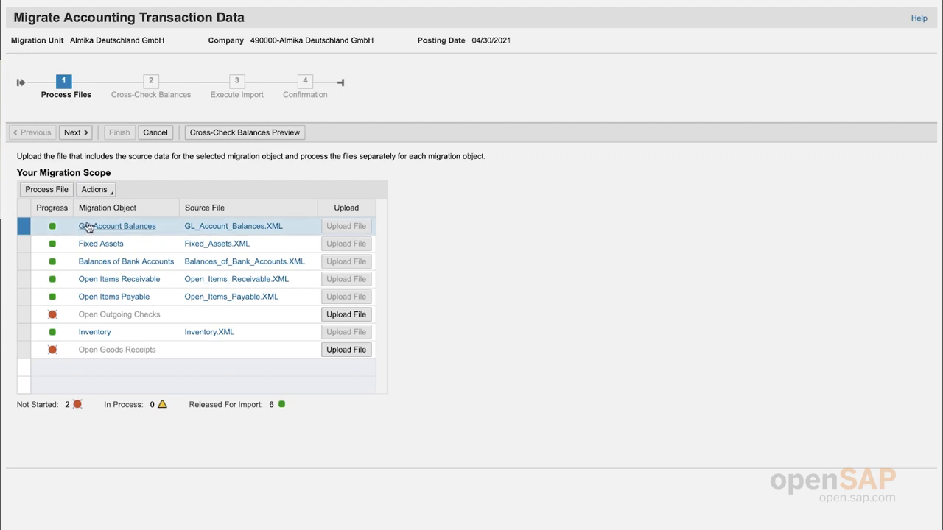
click(74, 136)
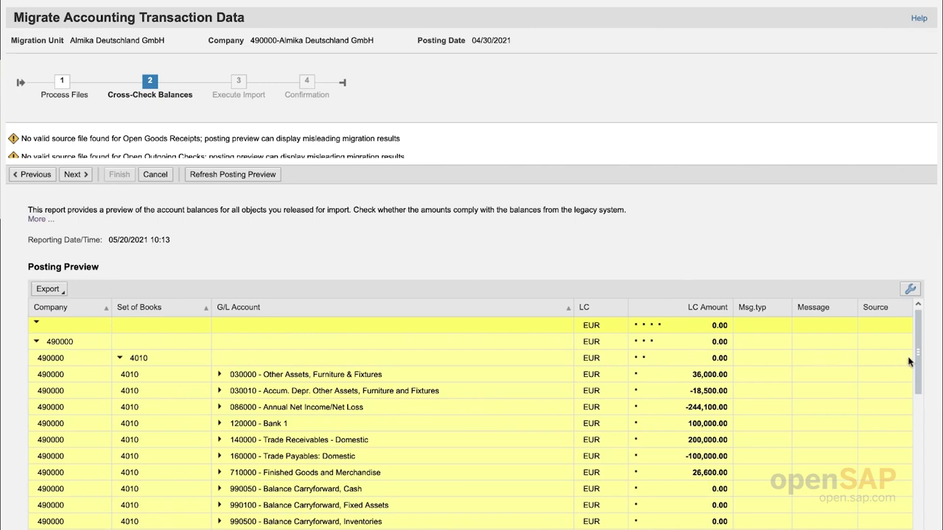
Step: Collapse sets of books 4020 and 7000 in the posting preview and expand account 160000 - Trade Payables: Domestic under 4010
drag(919, 363, 918, 445)
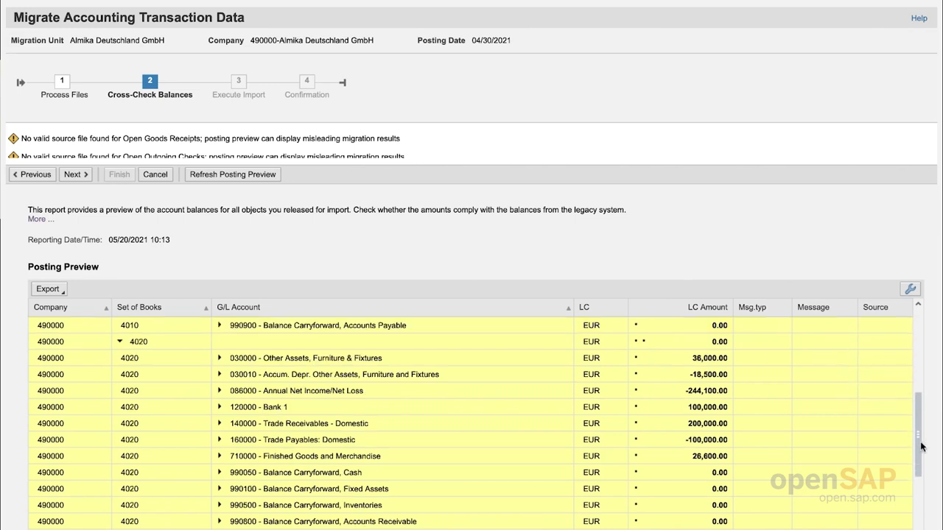
click(121, 343)
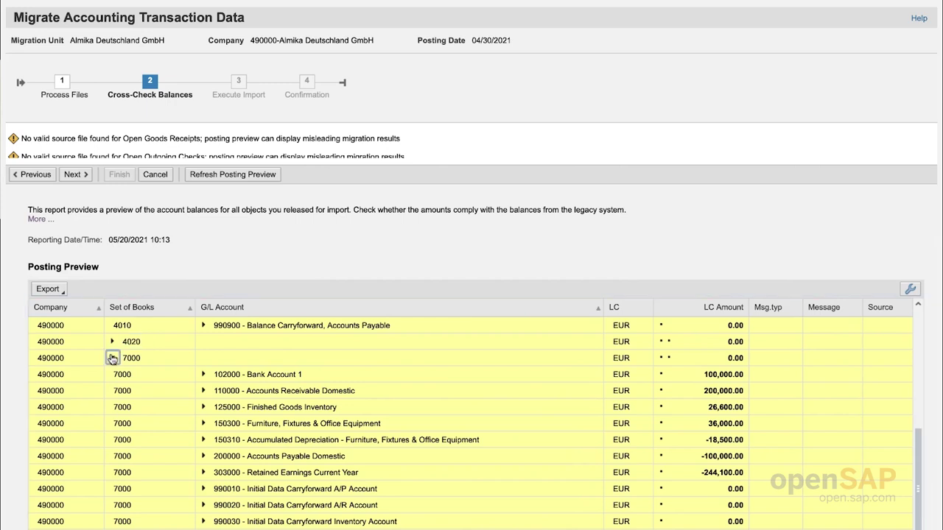
click(112, 358)
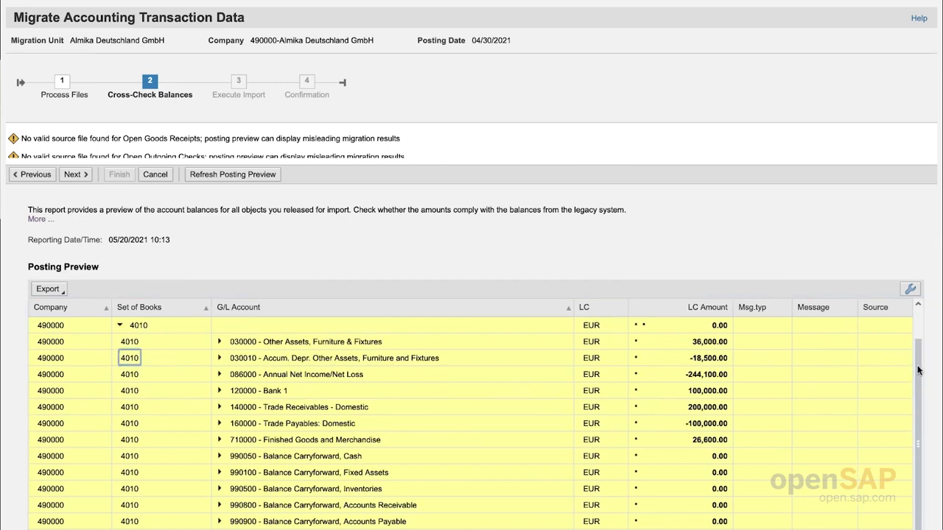
drag(917, 368, 918, 336)
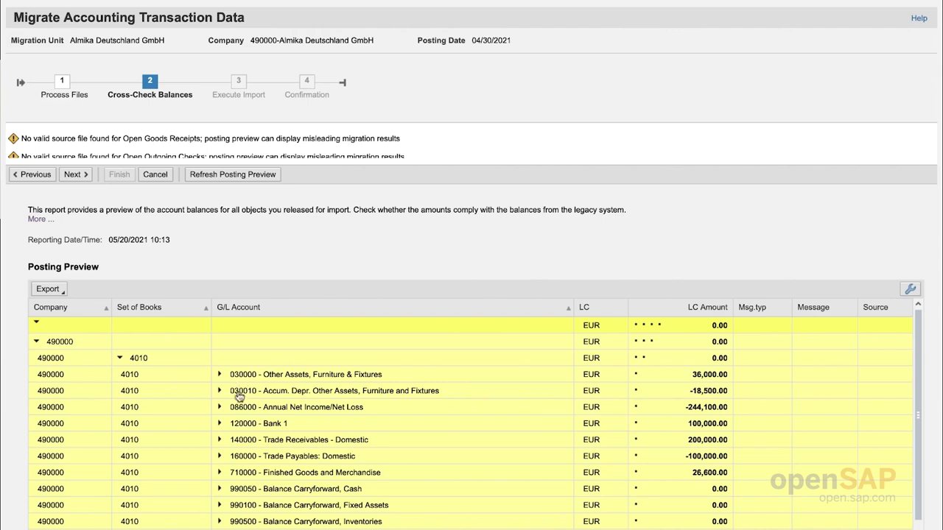
click(219, 456)
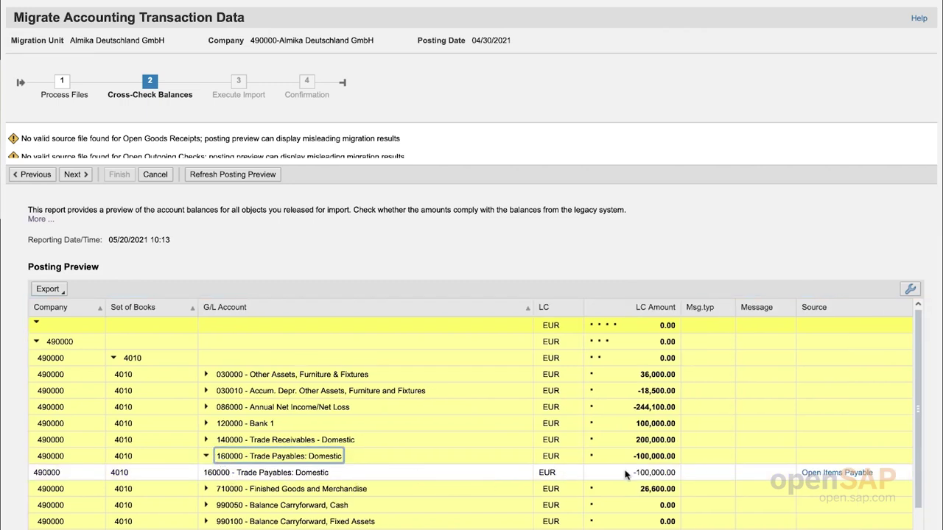
Step: Open the Open Items Payable posting preview, expand account 160000 - Trade Payables: Domestic under set of books 4010, and close the preview
click(813, 477)
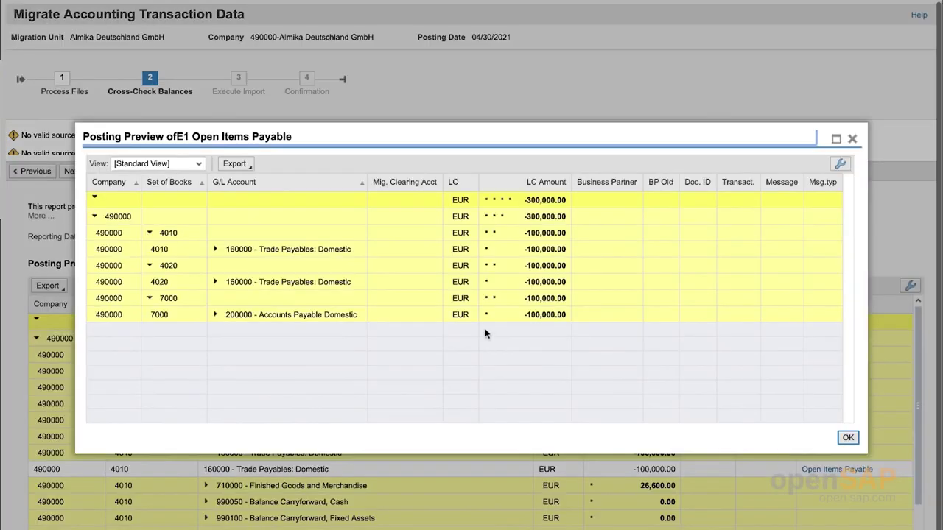
click(214, 249)
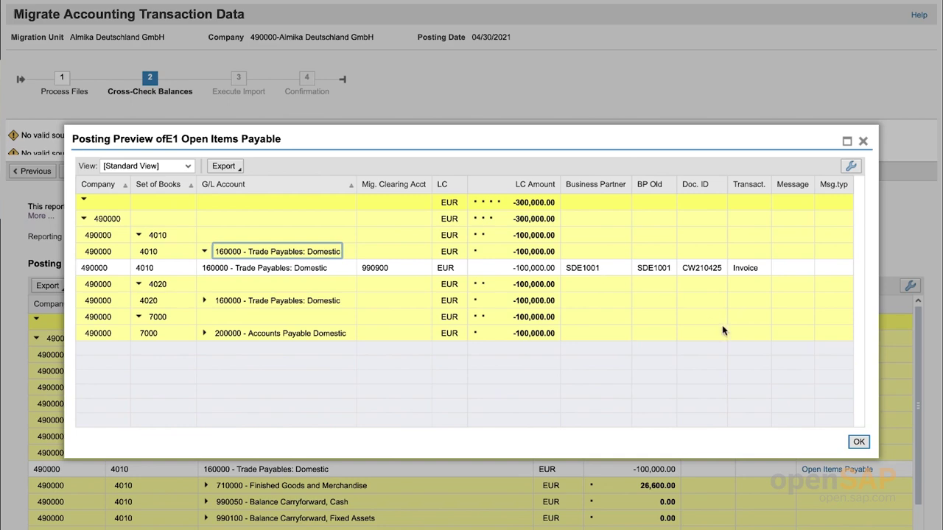
click(856, 444)
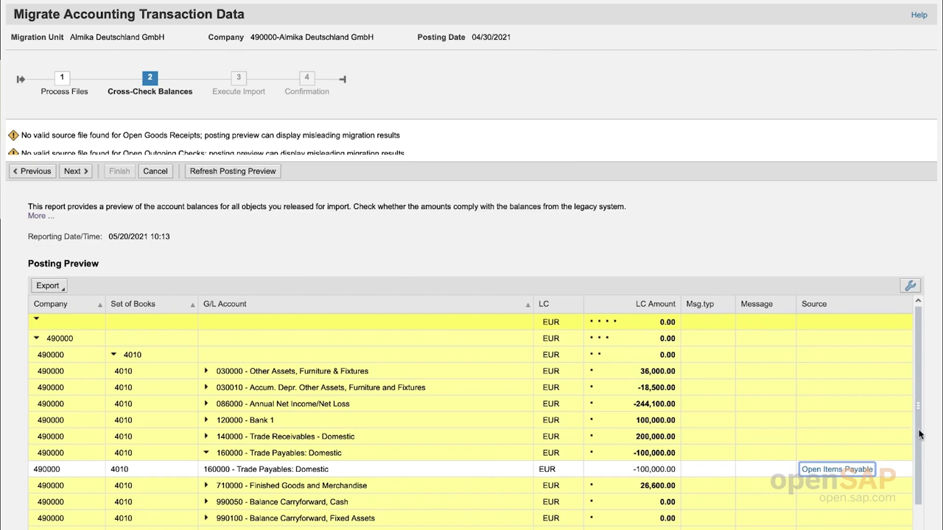
Step: Expand account 990900 - Balance Carryforward, Accounts Payable under set of books 4010 in the posting preview
mouse_move(919, 454)
drag(918, 455, 919, 484)
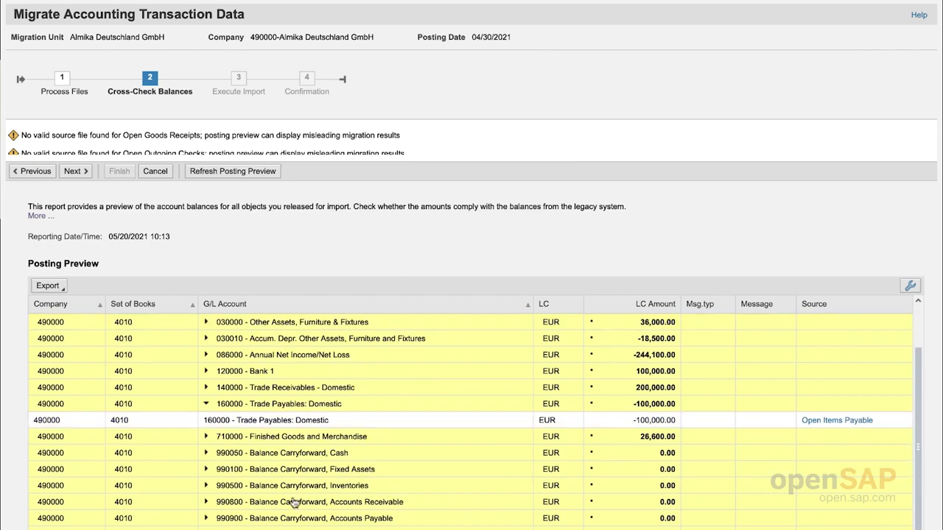
click(207, 518)
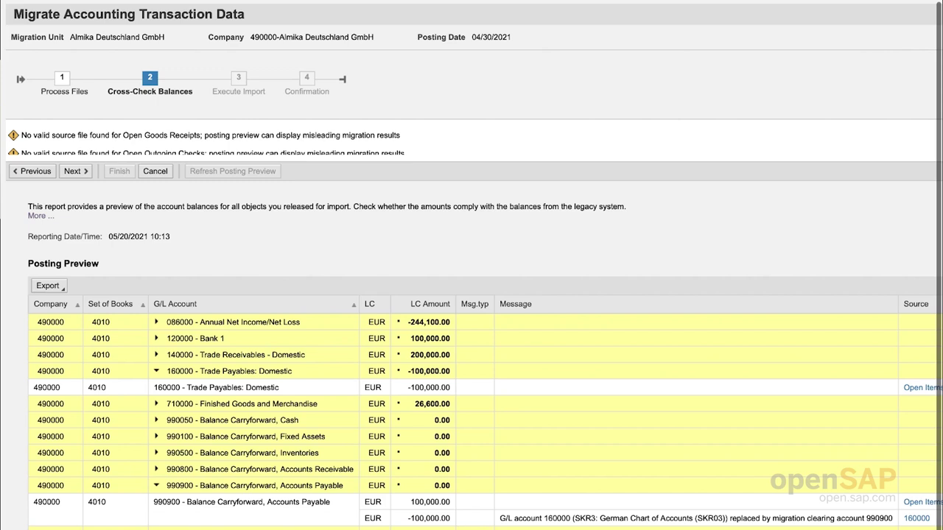
Step: Proceed to Execute Import, start importing the source files, and cancel the import at its confirmation
click(74, 170)
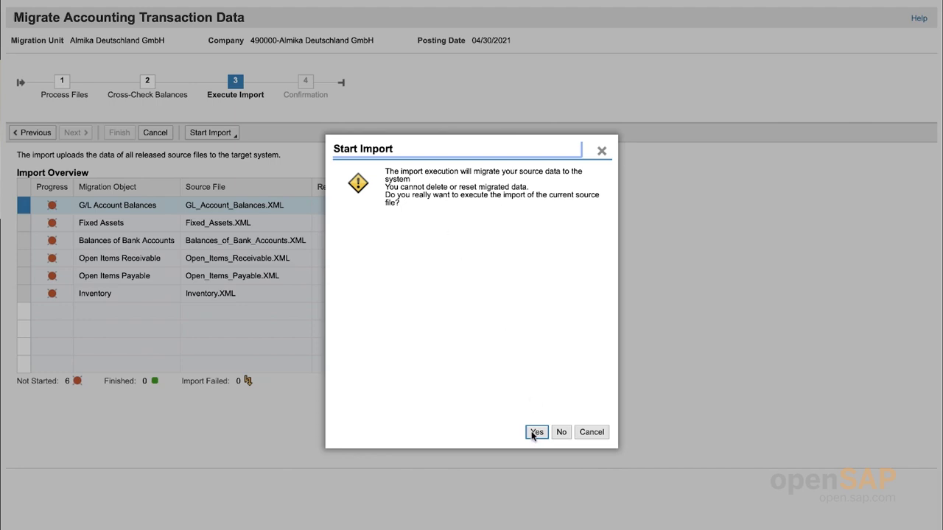
click(594, 433)
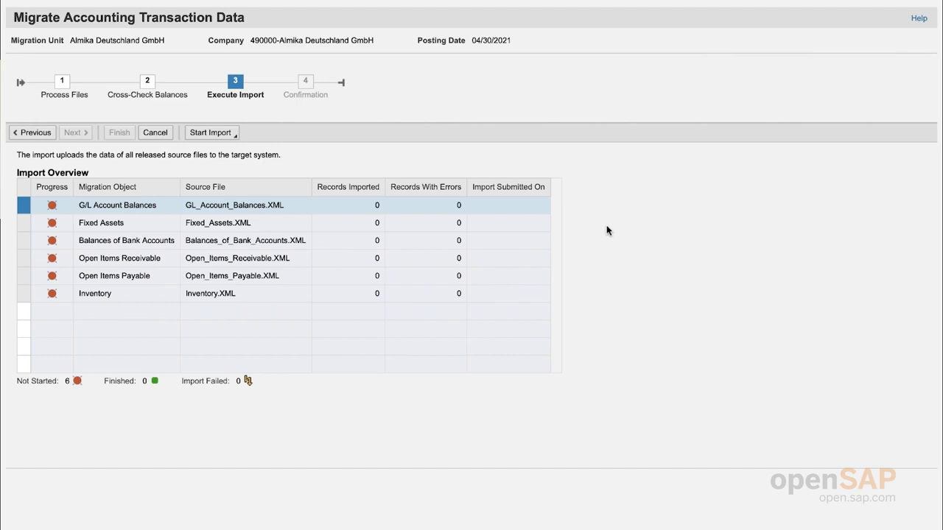
Step: Open the guidance on migrating financial transaction data and read the Migration of G/L Account Balances document through to its Follow-On Activities
mouse_move(606, 1)
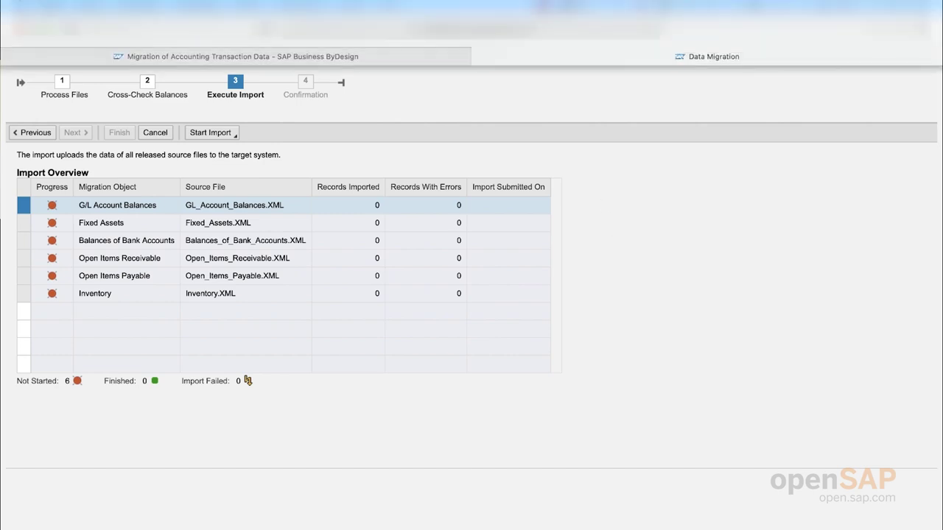
click(374, 58)
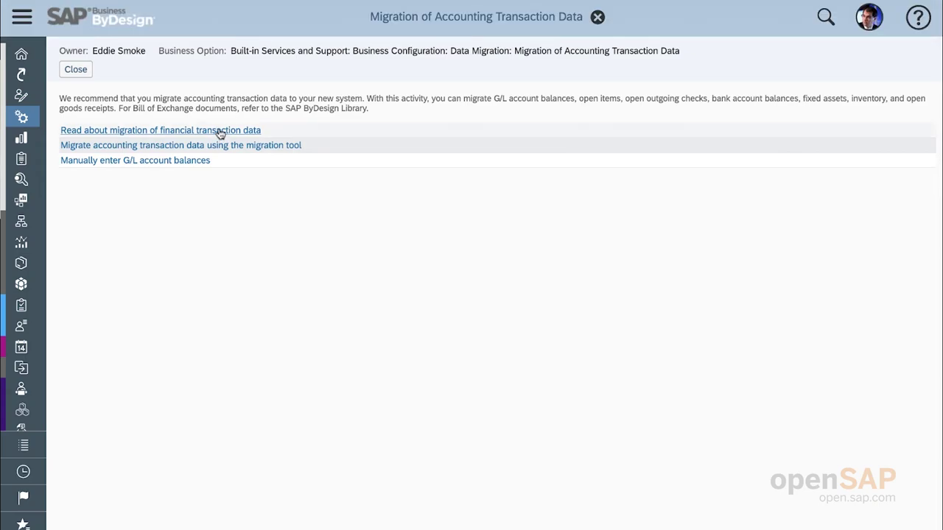
click(219, 131)
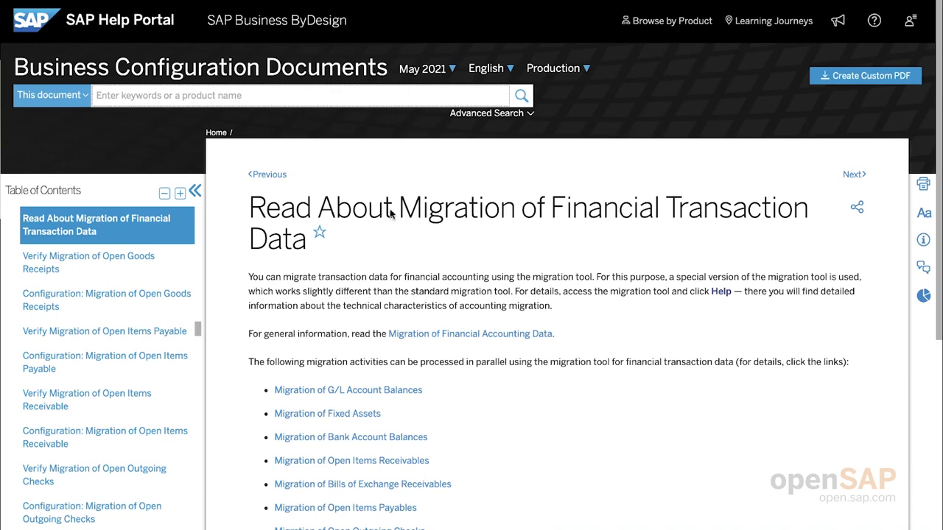
click(362, 396)
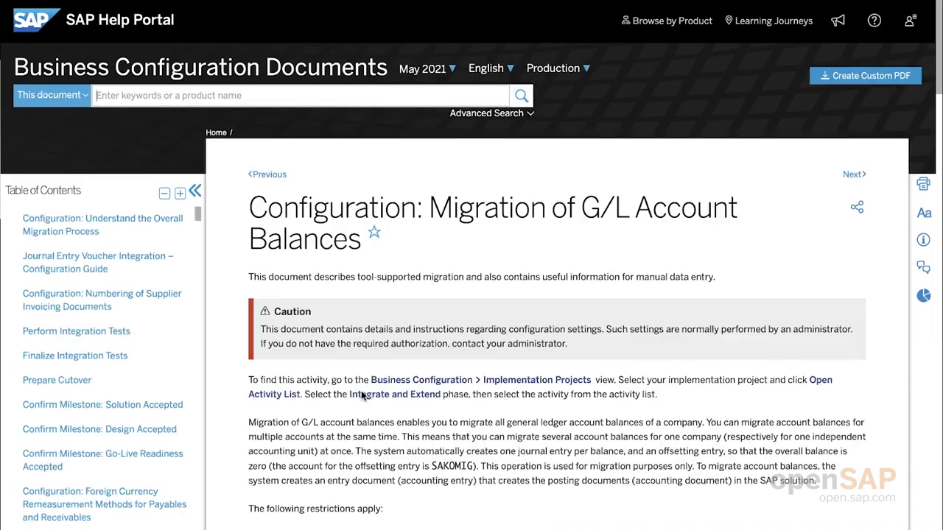
scroll(725, 314, down, 10)
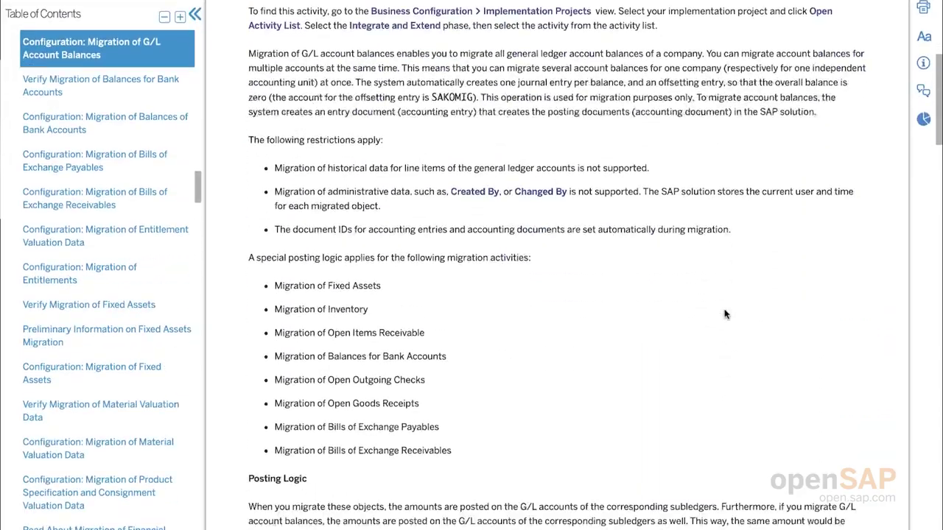
scroll(725, 314, down, 15)
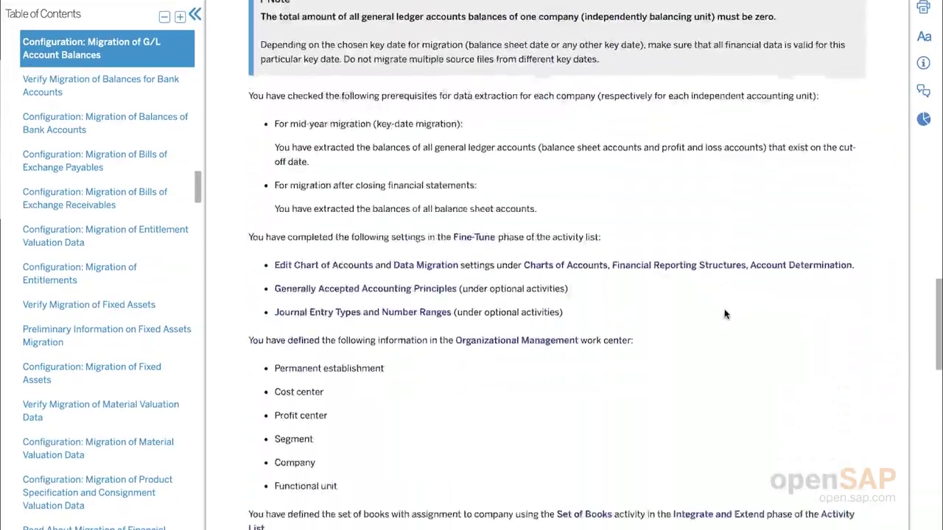
scroll(724, 315, down, 12)
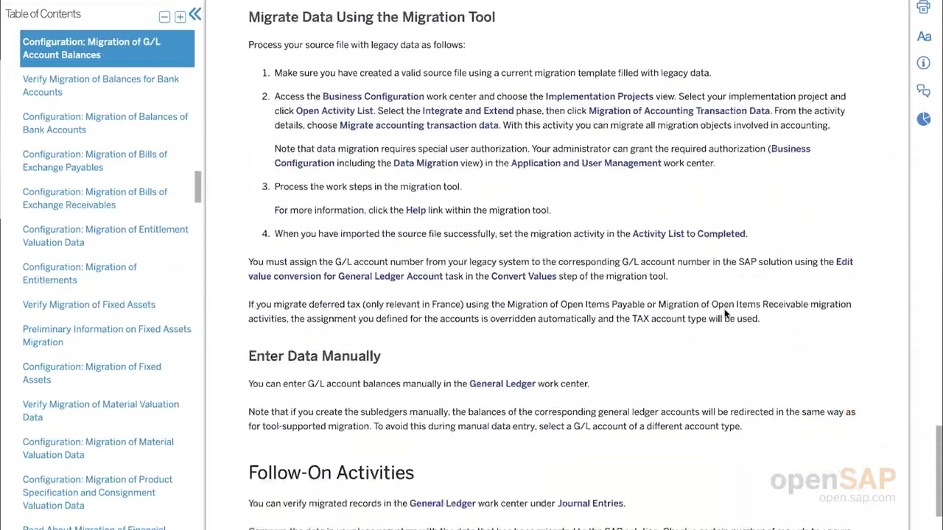
scroll(725, 315, down, 3)
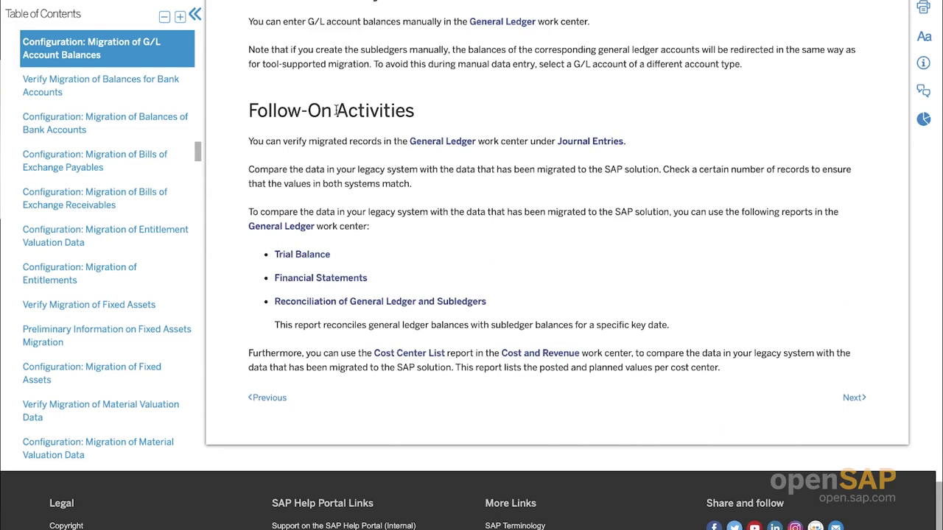
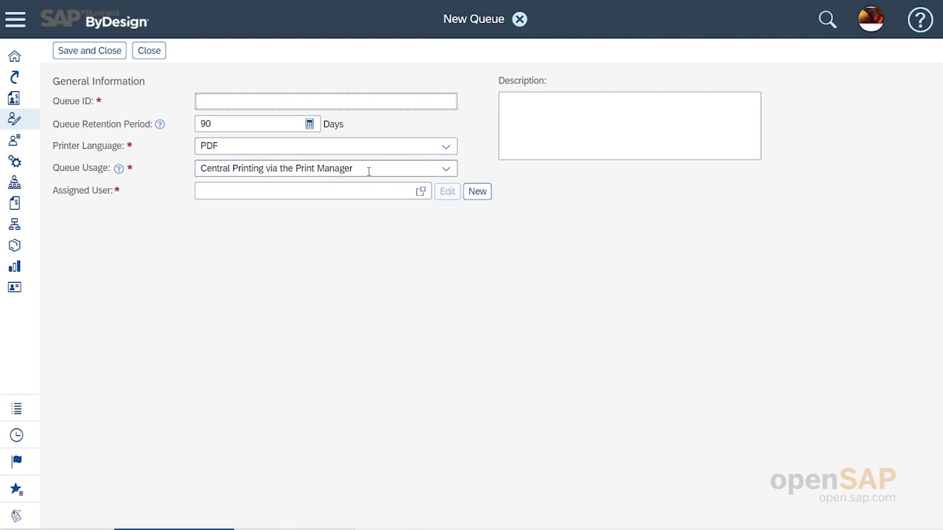
Step: Set up a new print queue for Central Printing via the Print Manager with new print user PRT_003, and close it without saving
click(447, 170)
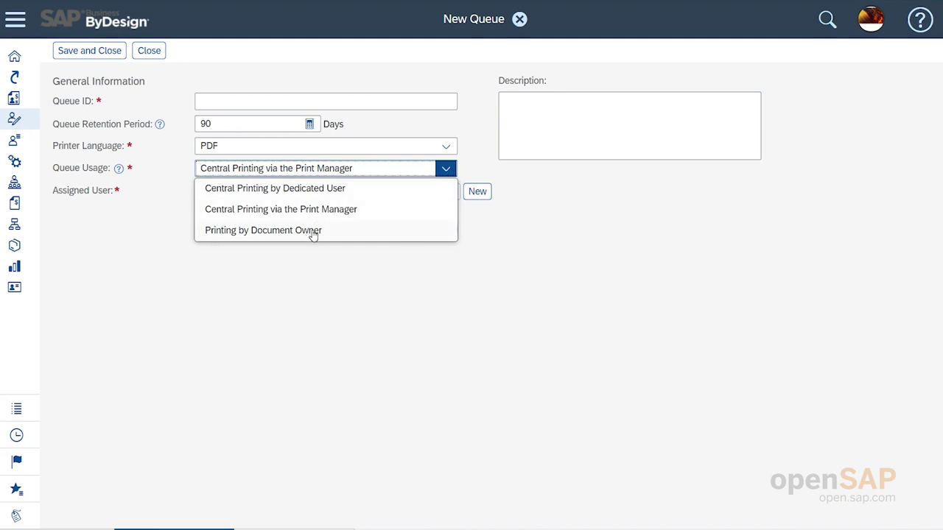
click(363, 215)
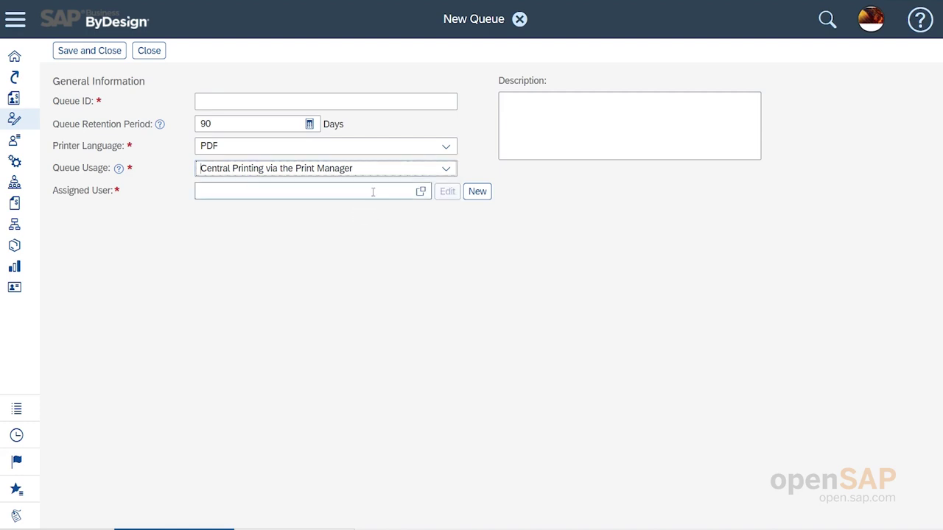
click(371, 192)
click(477, 193)
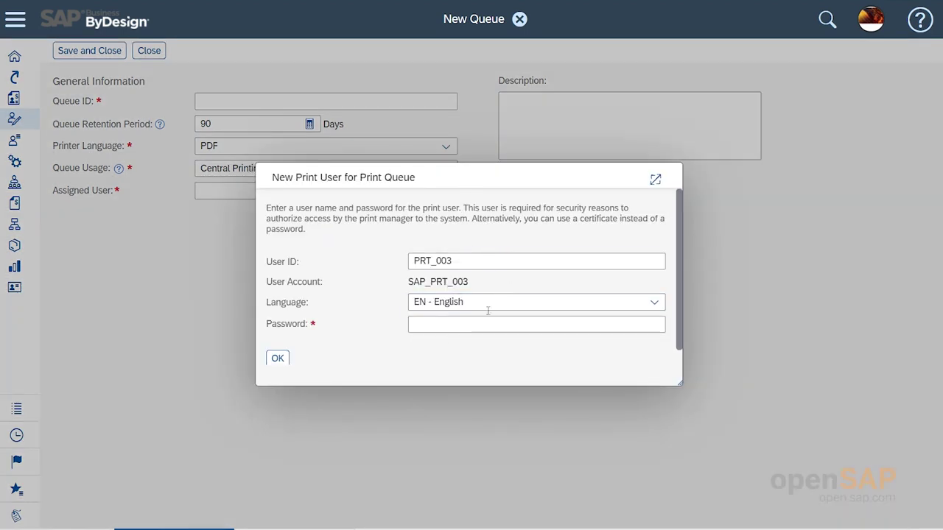
drag(466, 263, 379, 258)
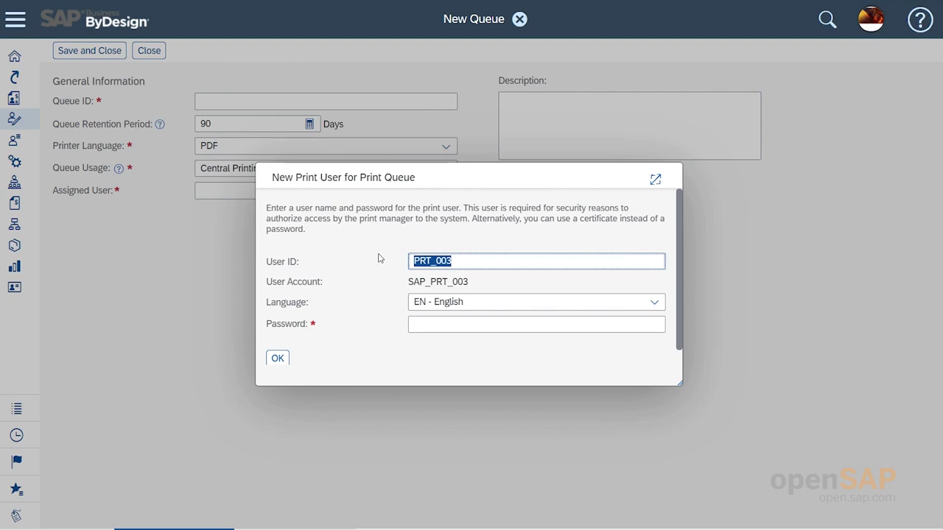
click(503, 257)
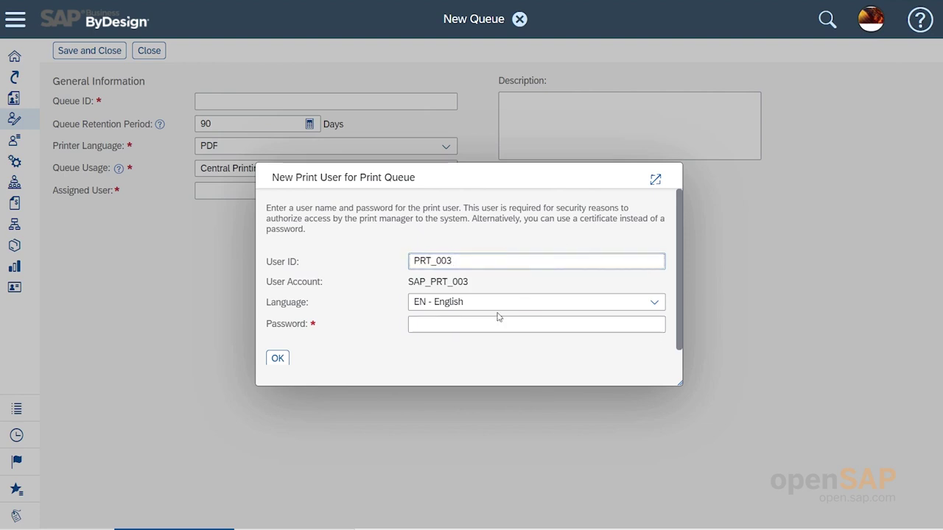
click(277, 358)
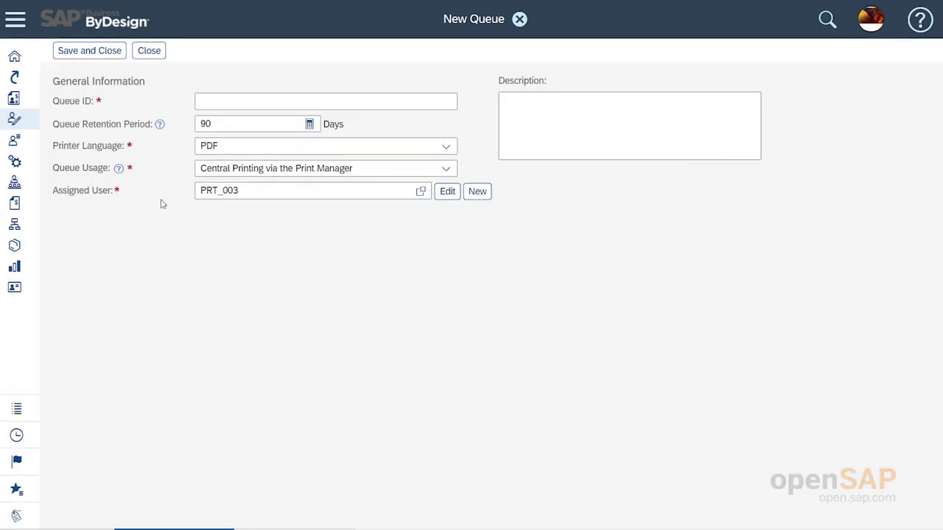
click(148, 50)
click(484, 304)
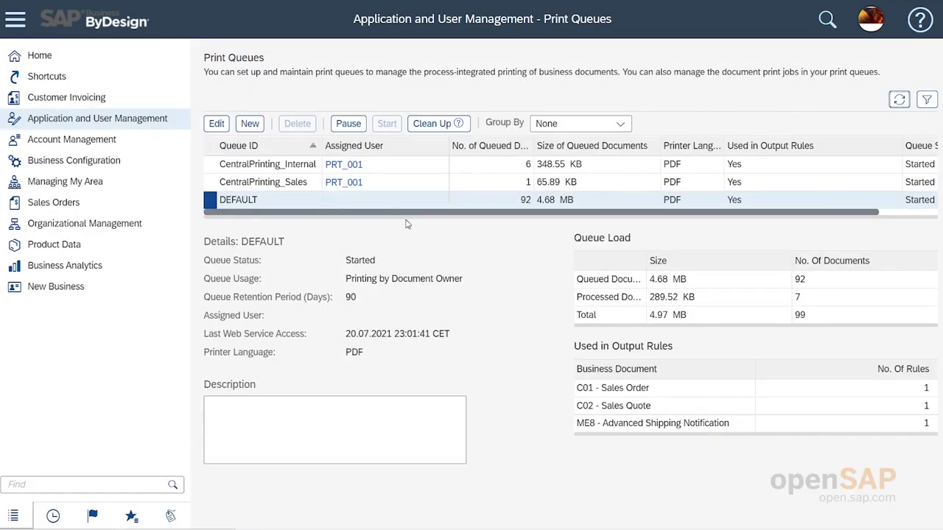
Step: Review the details of print queues CentralPrinting_Sales and CentralPrinting_Internal, including the latter's queued documents, and return to the queue list
click(401, 183)
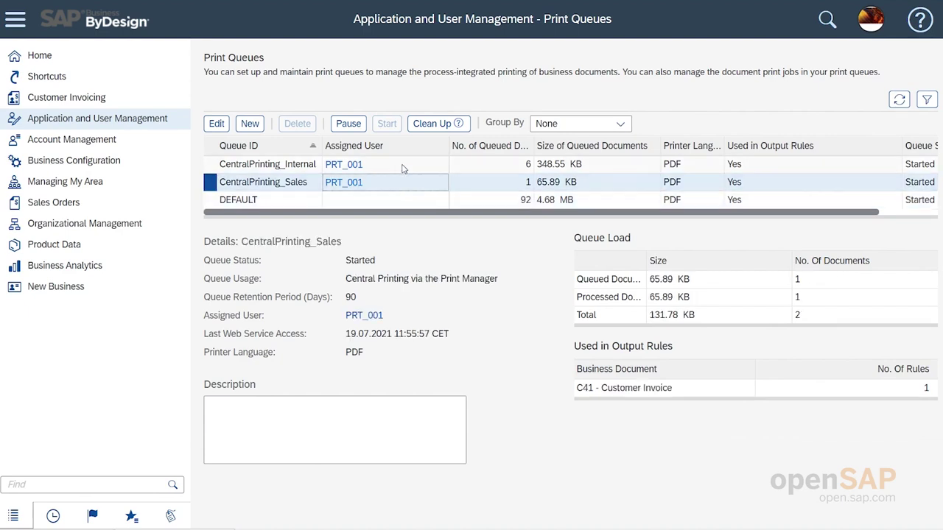
click(401, 166)
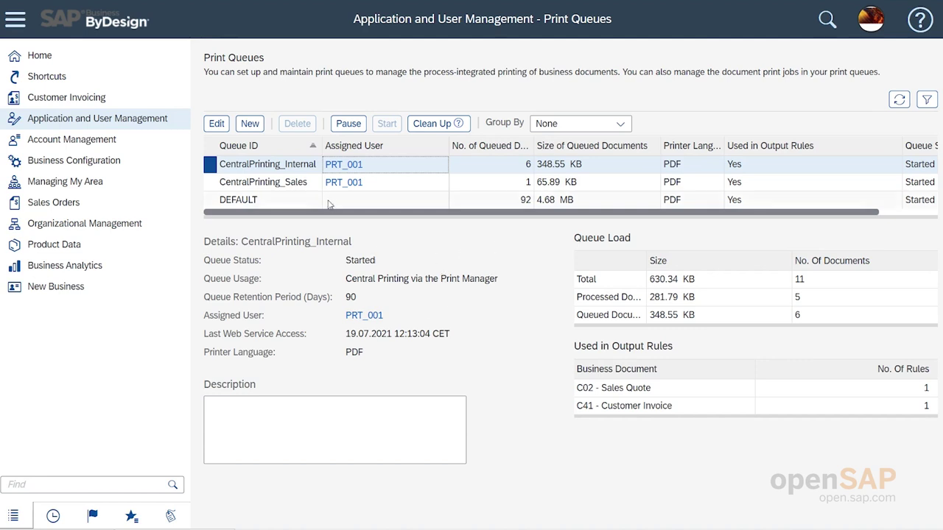
click(216, 124)
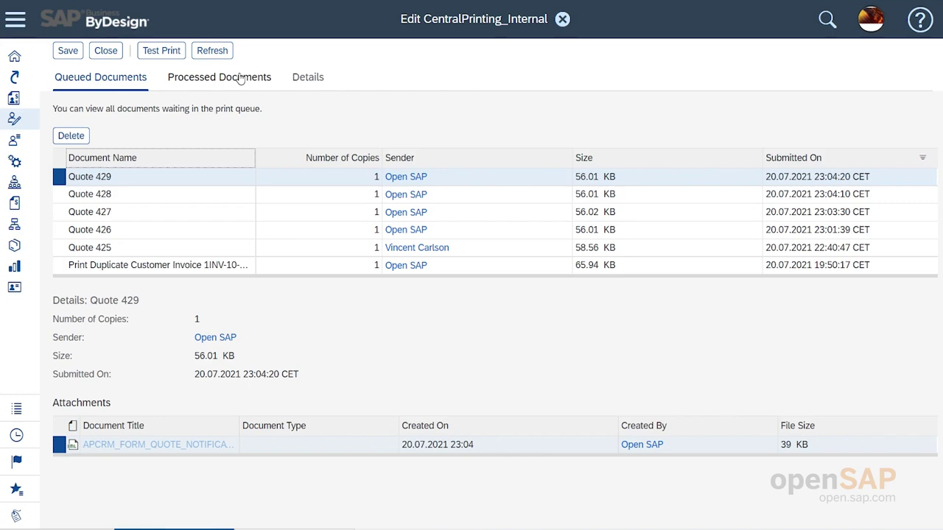
click(105, 51)
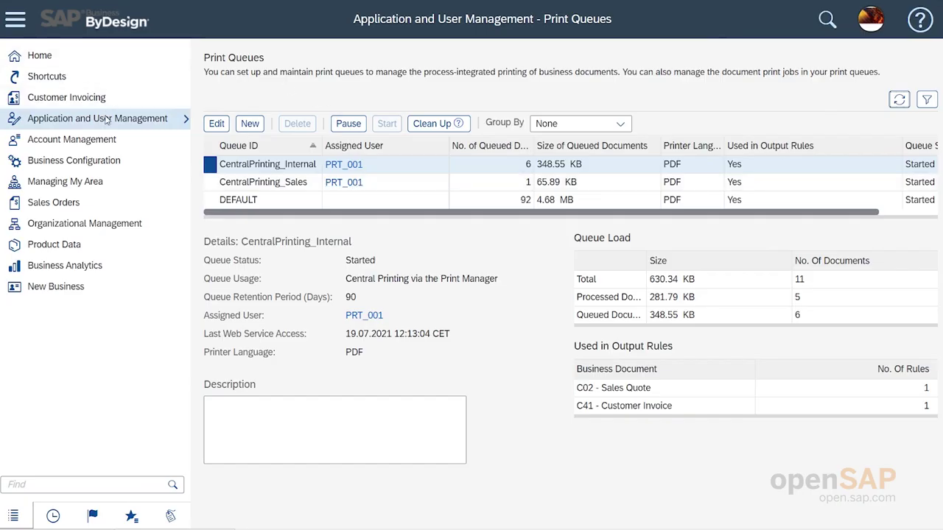
Step: Open Output Channel Selection, review the business documents available for rules, and show the channel settings of Customer Invoice rule 3
mouse_move(107, 120)
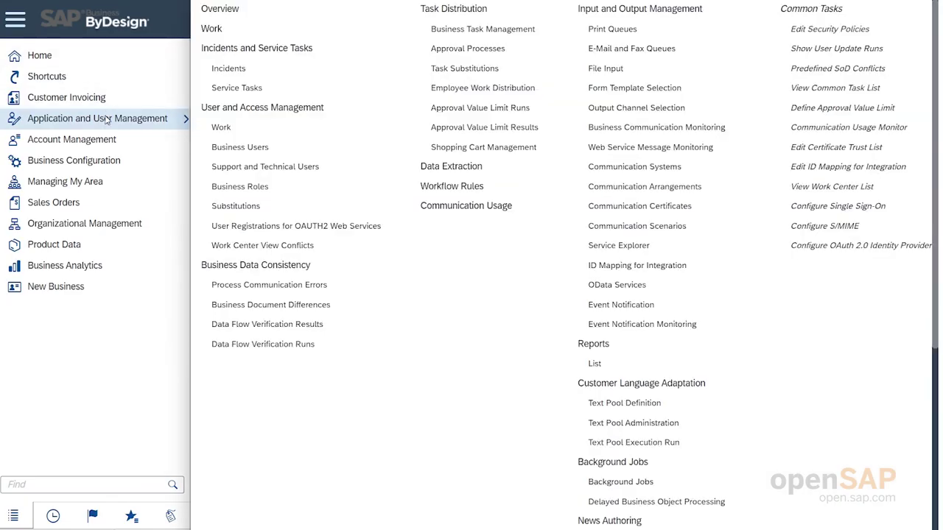
click(616, 113)
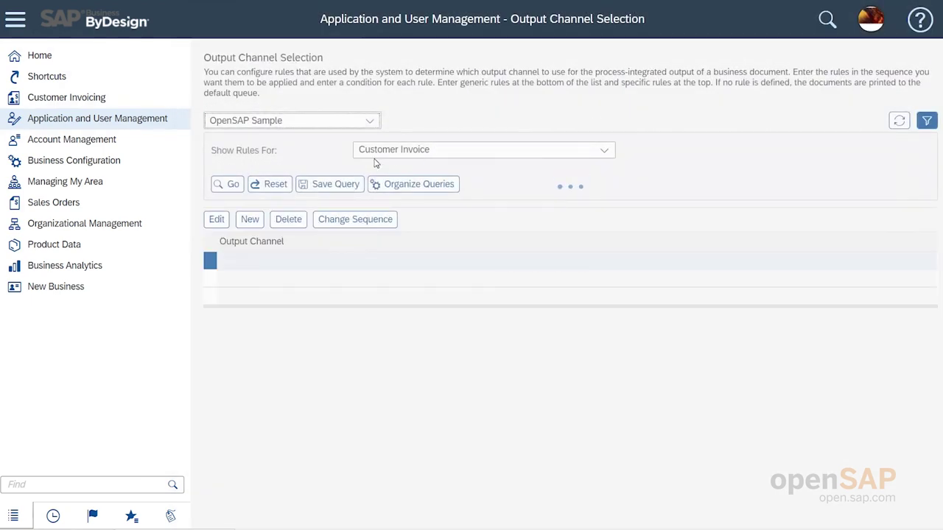
click(603, 152)
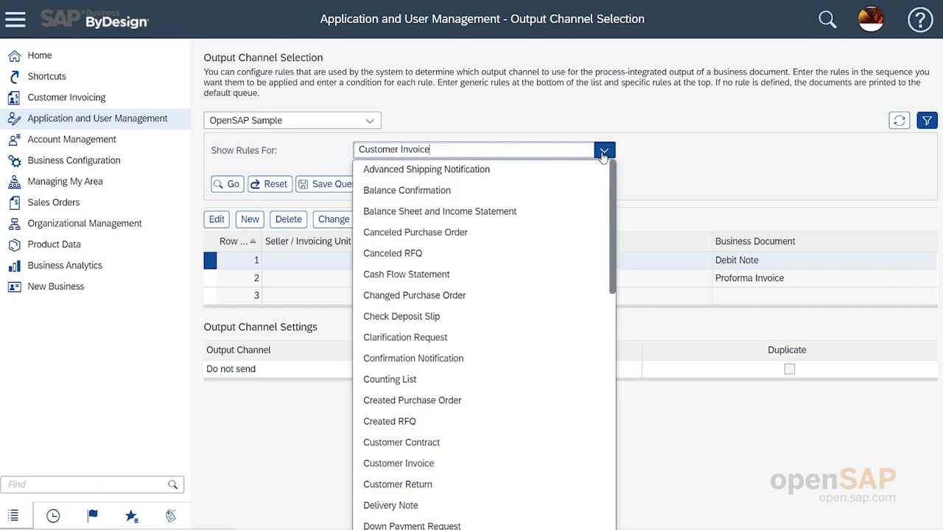
click(540, 133)
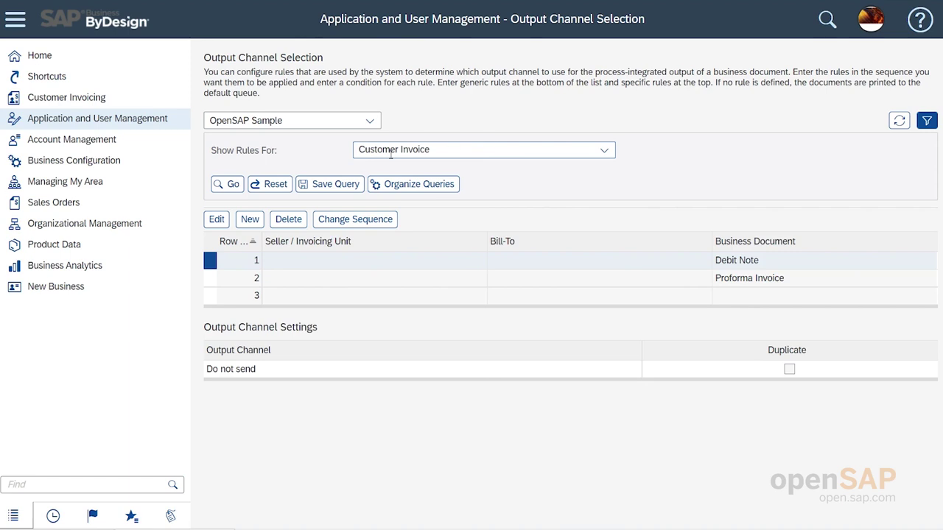
click(309, 296)
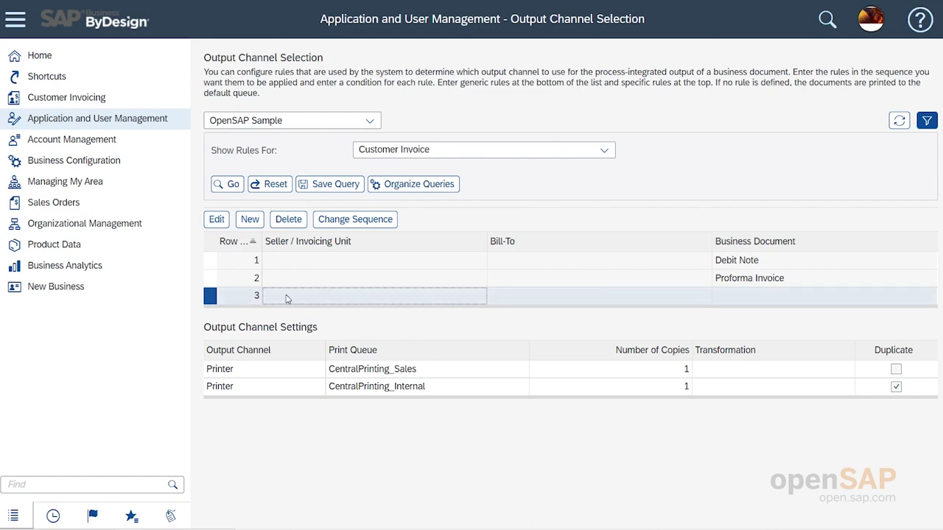
Step: Open Customer Invoice rule 3 for editing and examine its printer output channel settings through to the Duplicate column
click(217, 219)
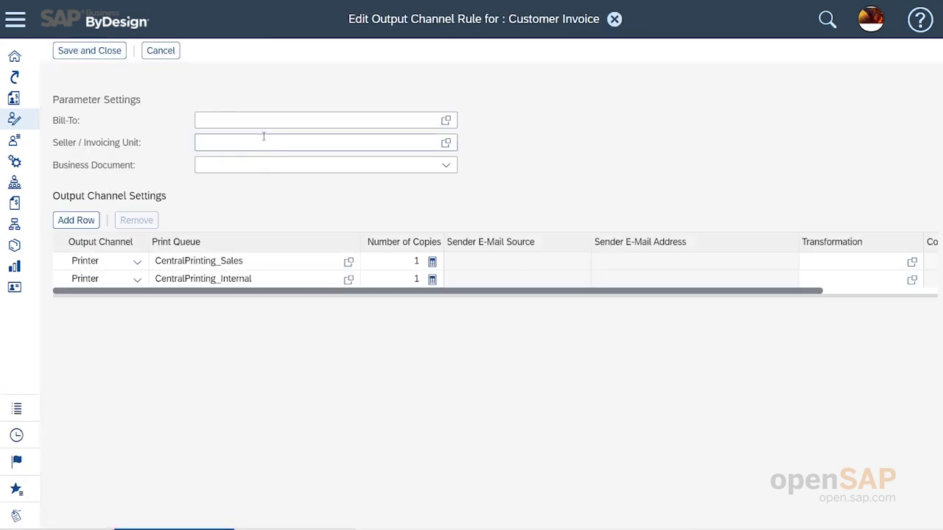
click(65, 264)
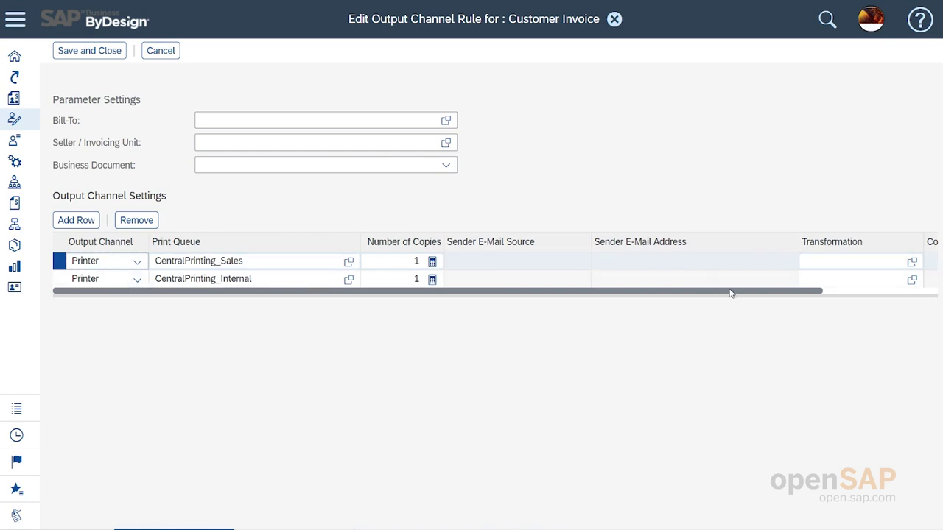
drag(731, 293, 877, 297)
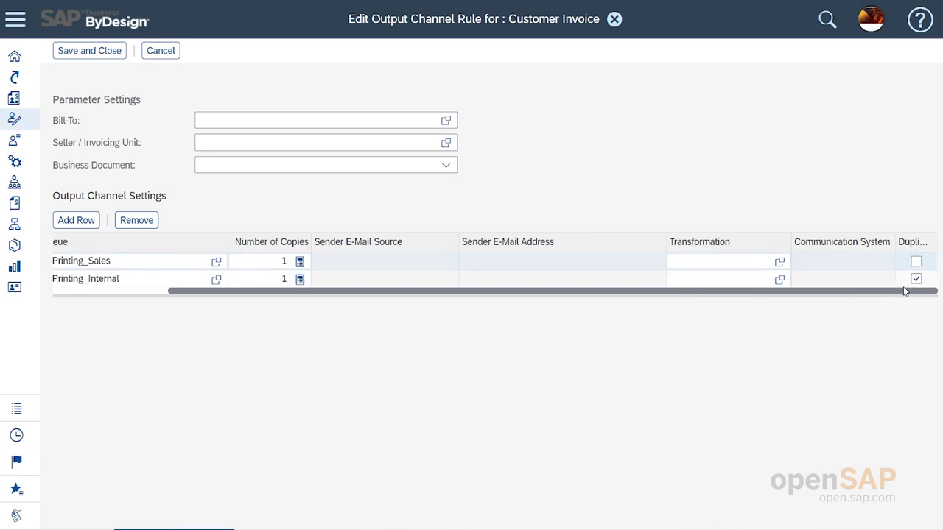
Step: Close Customer Invoice rule 3 without saving and open the Proforma Invoice rule for editing
drag(904, 291, 736, 305)
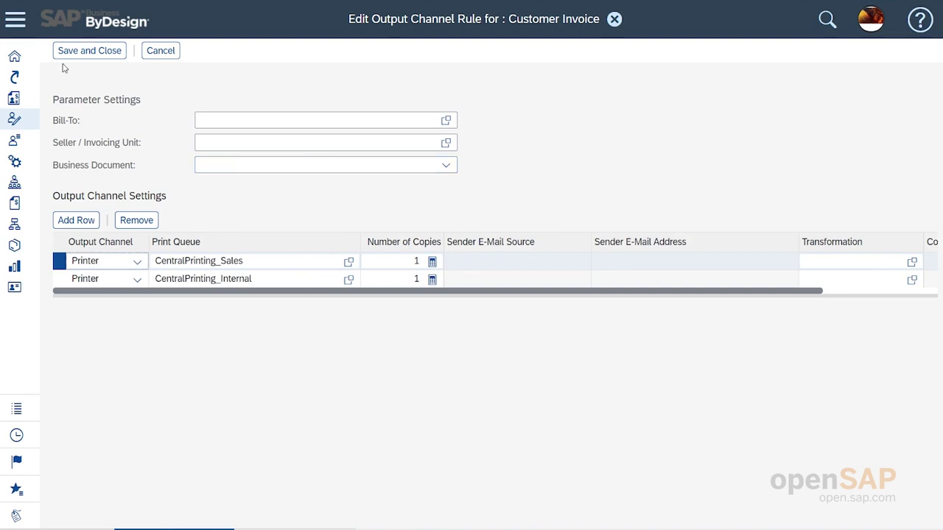
click(160, 51)
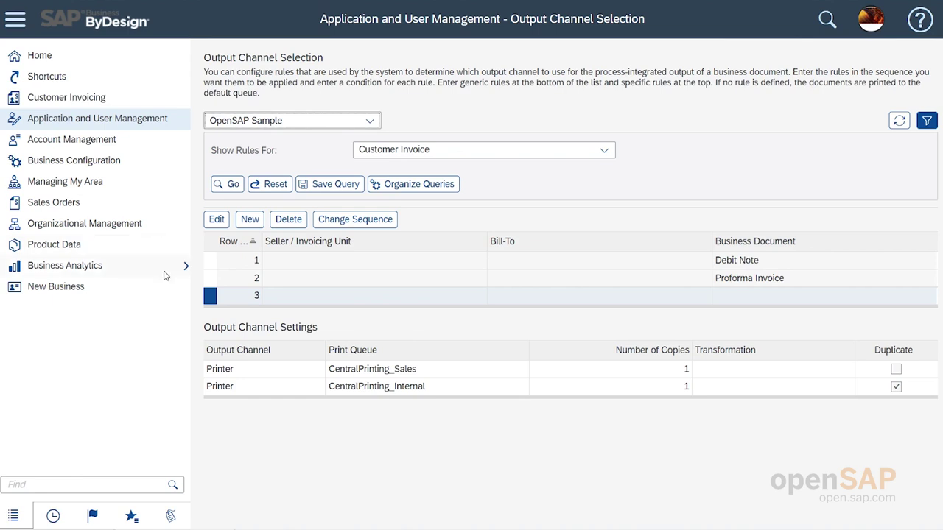
click(215, 275)
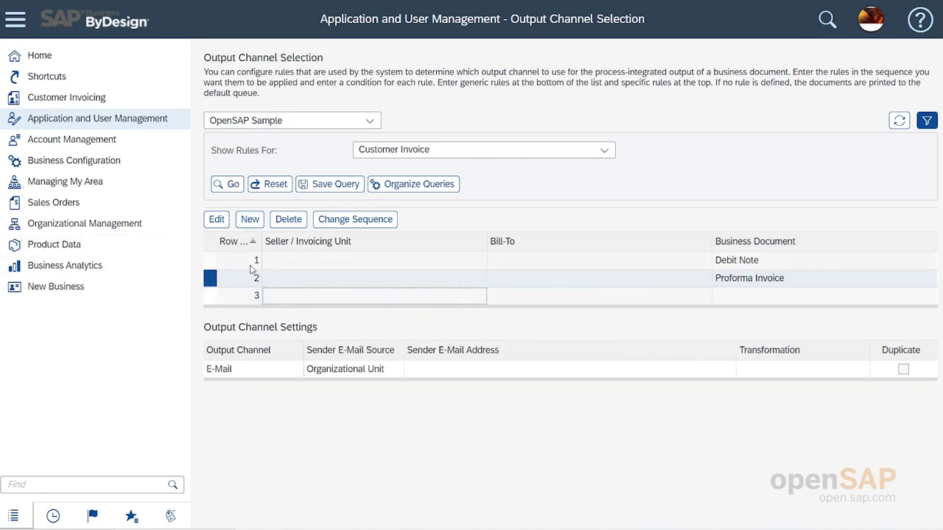
click(221, 222)
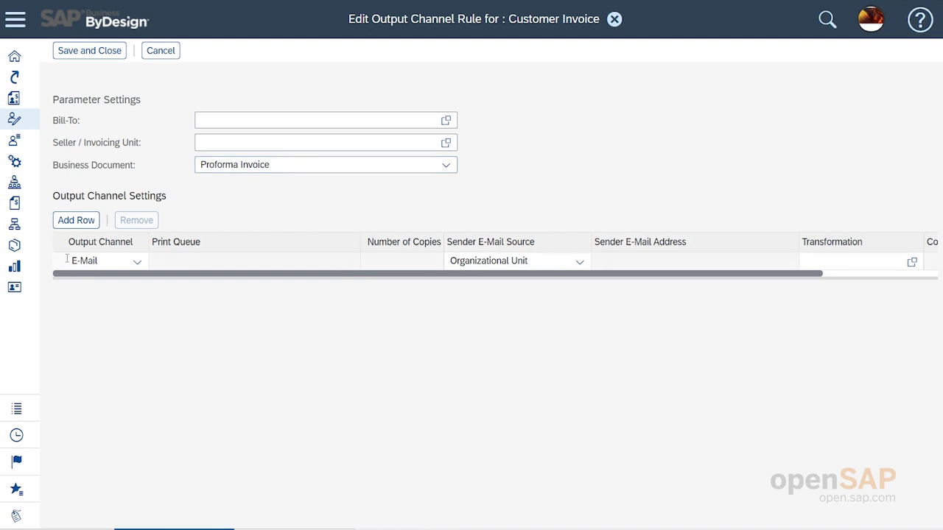
Step: Review the Sender E-Mail Source options of the Proforma Invoice rule's E-Mail channel and close the rule without saving
click(122, 263)
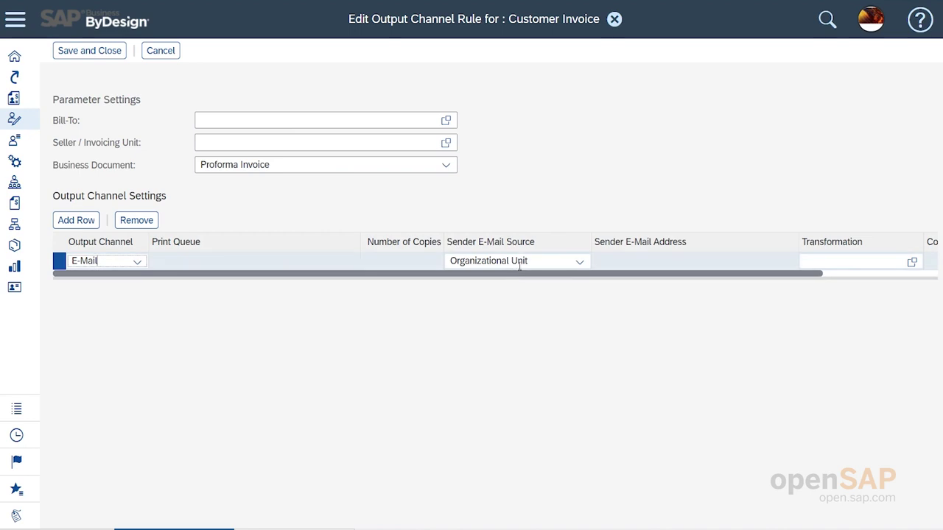
click(579, 262)
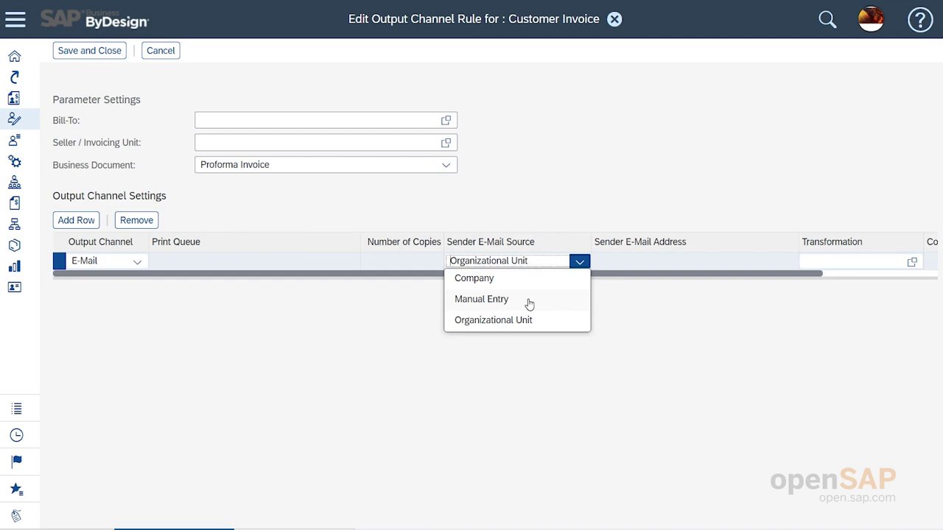
click(534, 205)
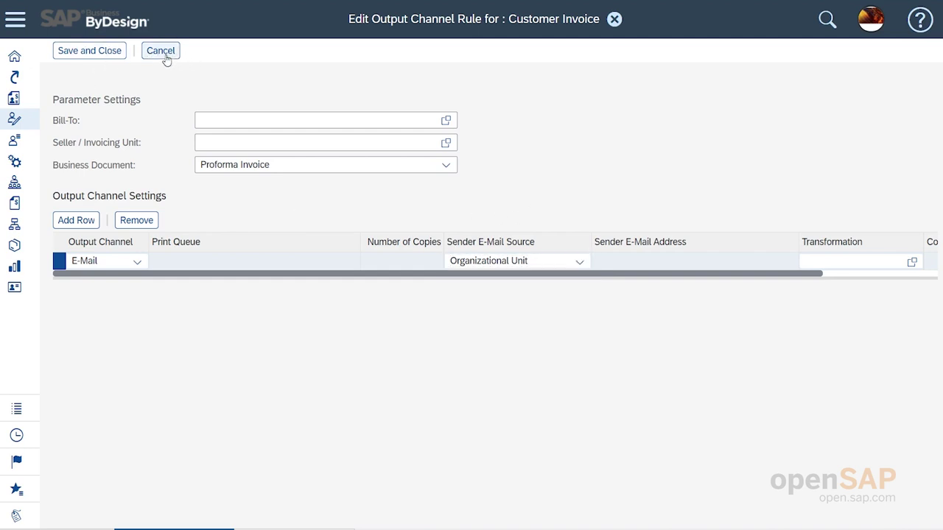
click(206, 163)
click(160, 52)
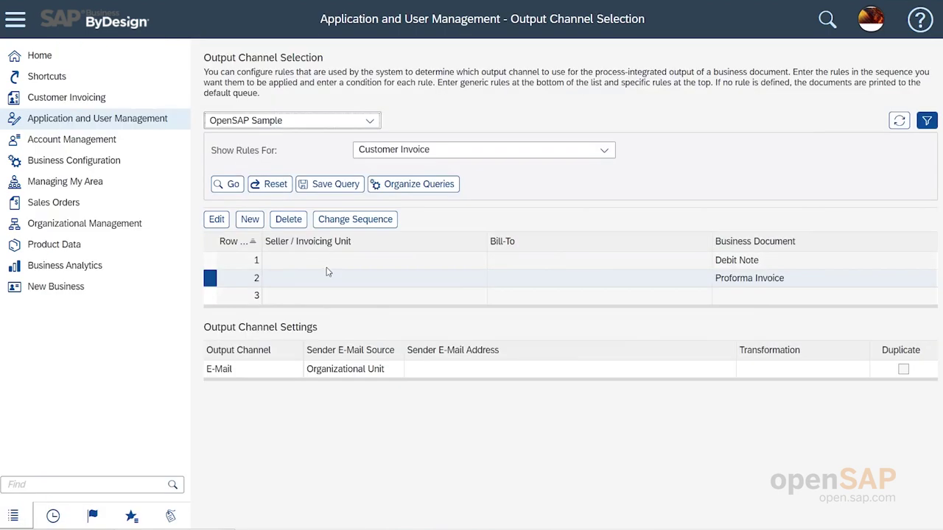
Step: Open the Debit Note rule for editing, review the available output channels, and close it without saving
click(320, 265)
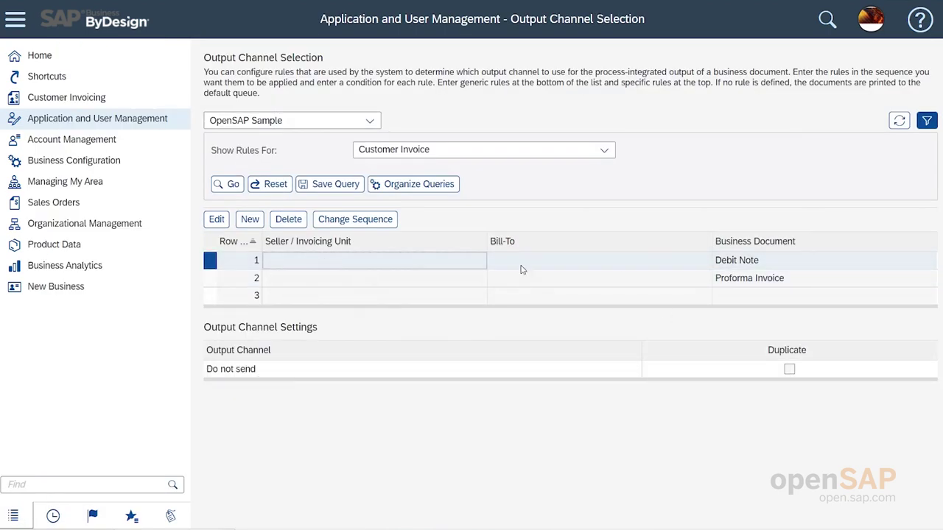
click(218, 220)
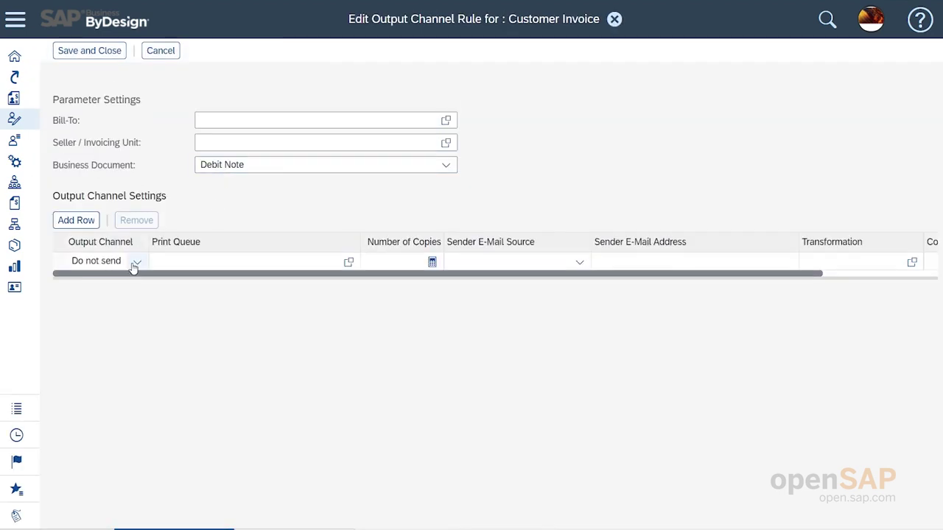
click(135, 263)
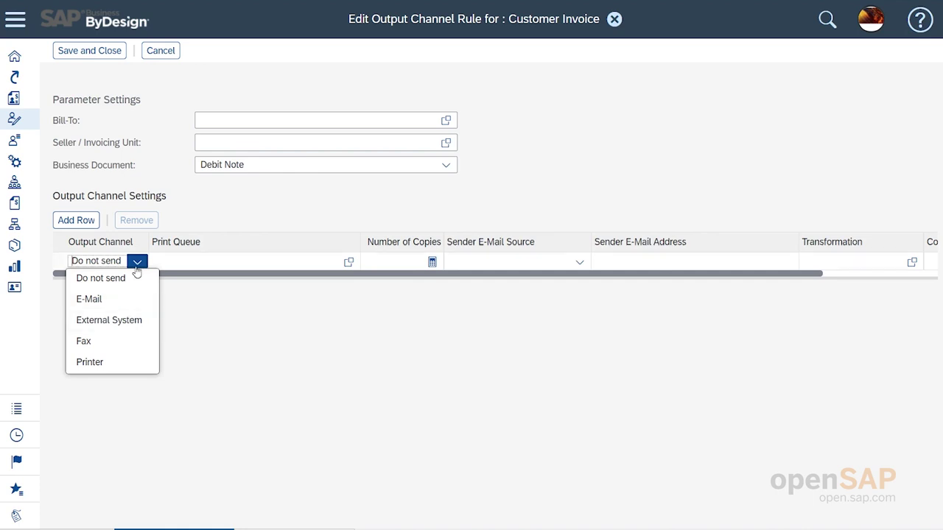
click(159, 50)
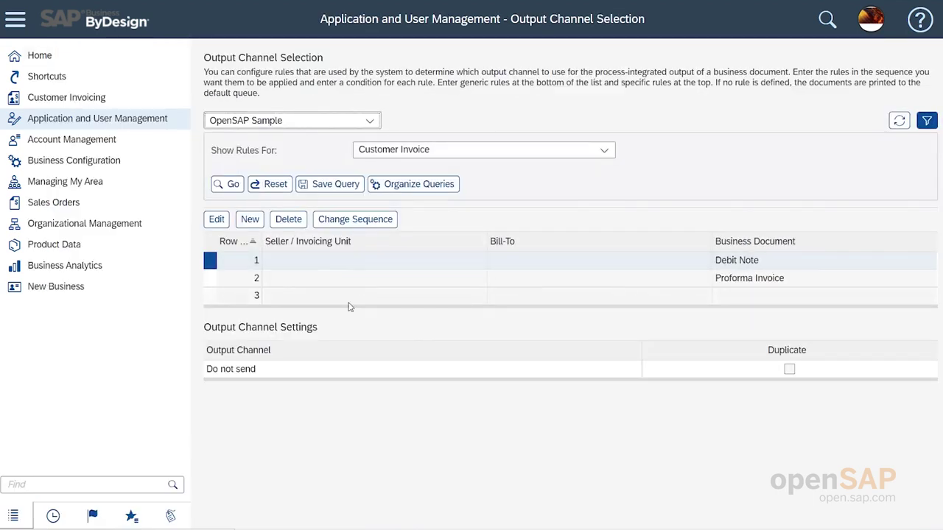
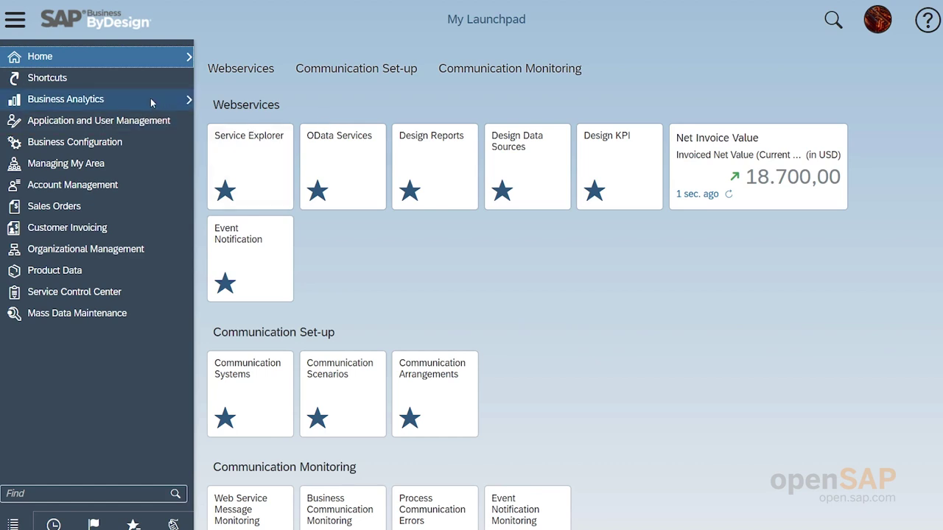
Step: Open Design KPI in Business Analytics and display the OData service of the Net Invoice Value KPI
mouse_move(150, 98)
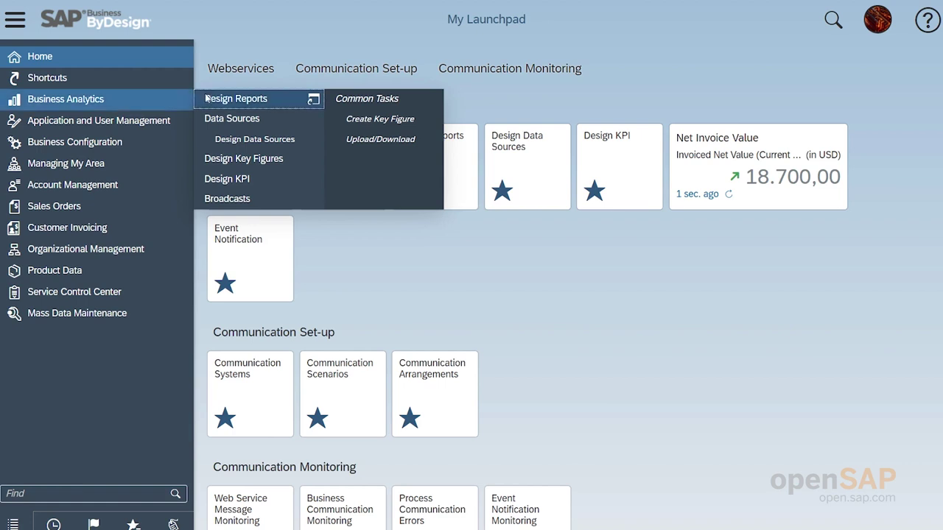
click(251, 181)
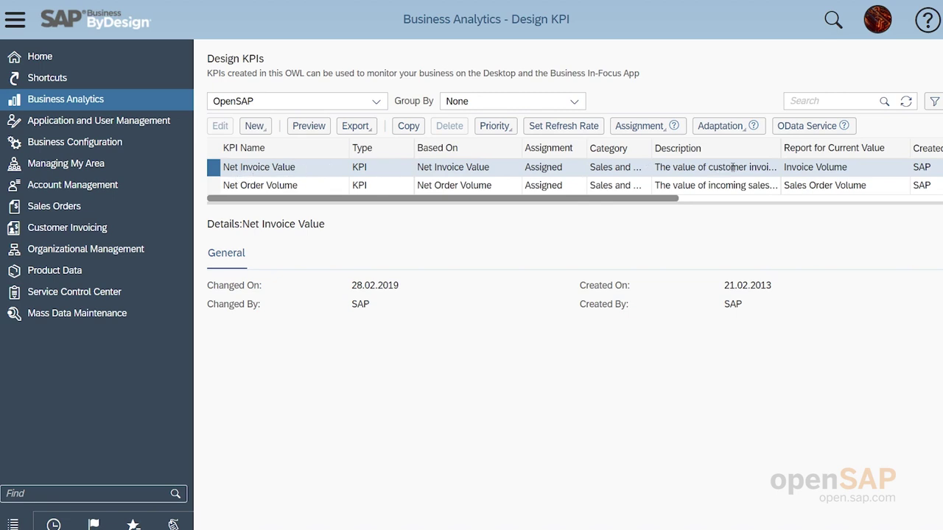
click(823, 126)
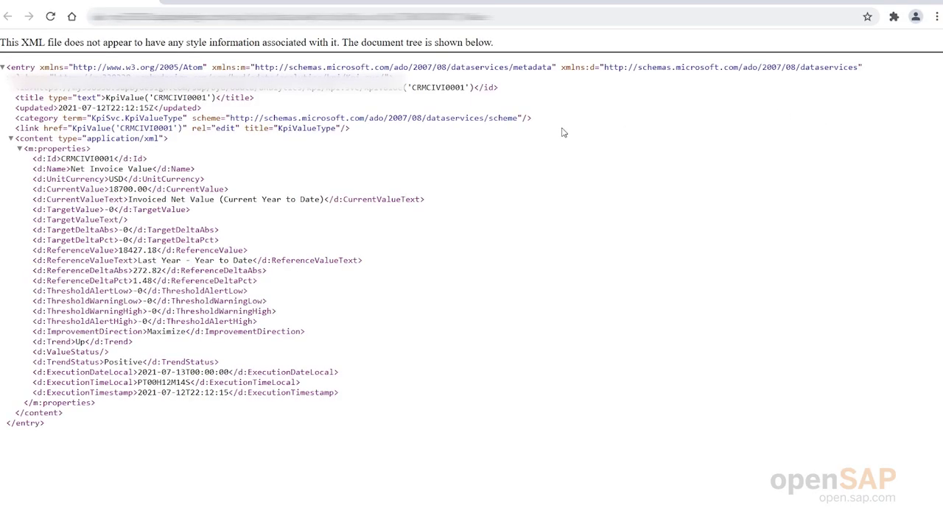
Step: Examine the CurrentValue entry in the KPI's OData feed, reload the feed, and select its URL for copying
click(498, 15)
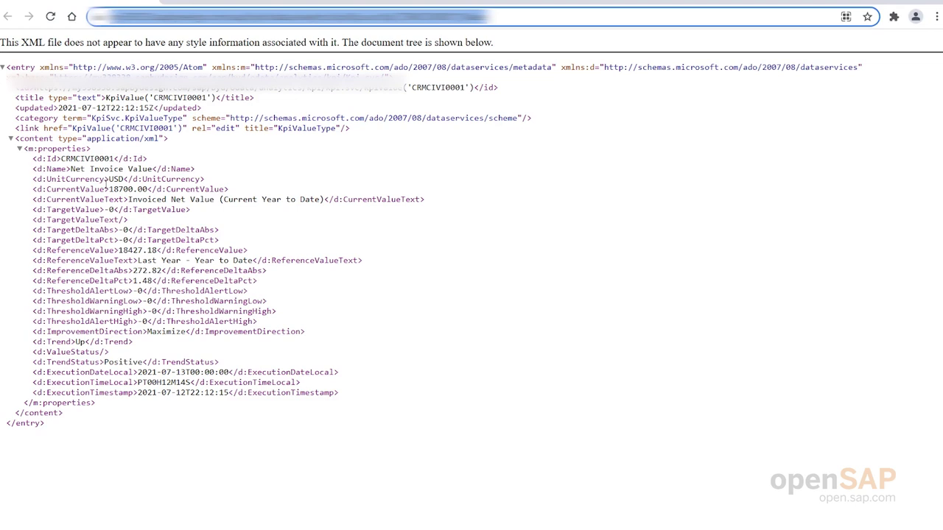
click(107, 181)
drag(105, 189, 157, 189)
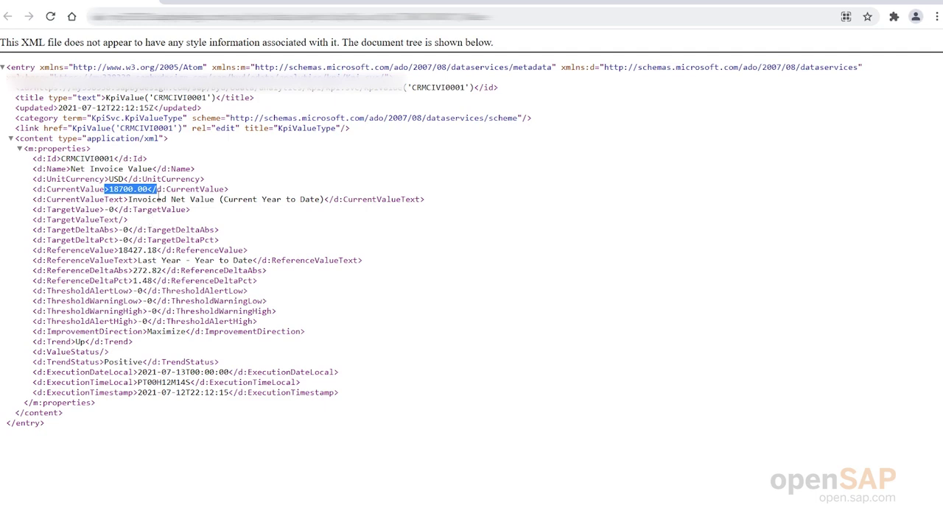
key(F5)
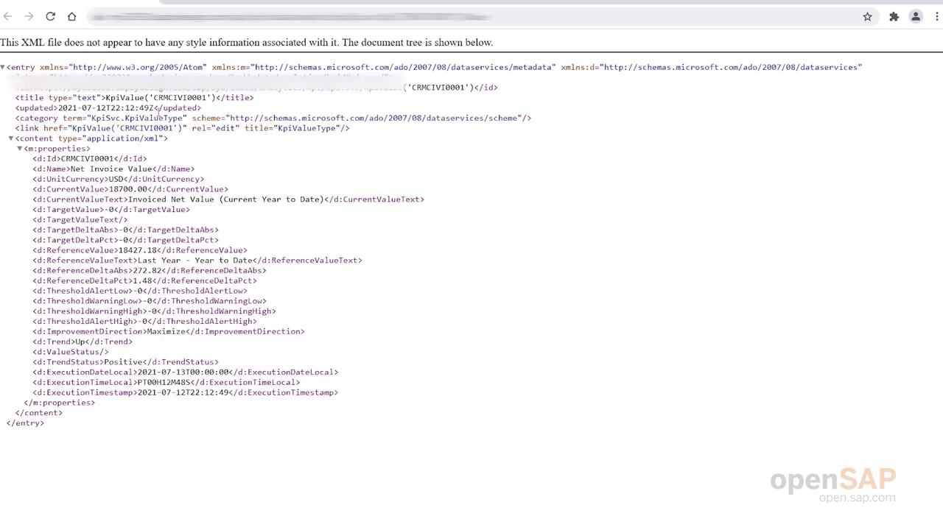
drag(109, 189, 153, 189)
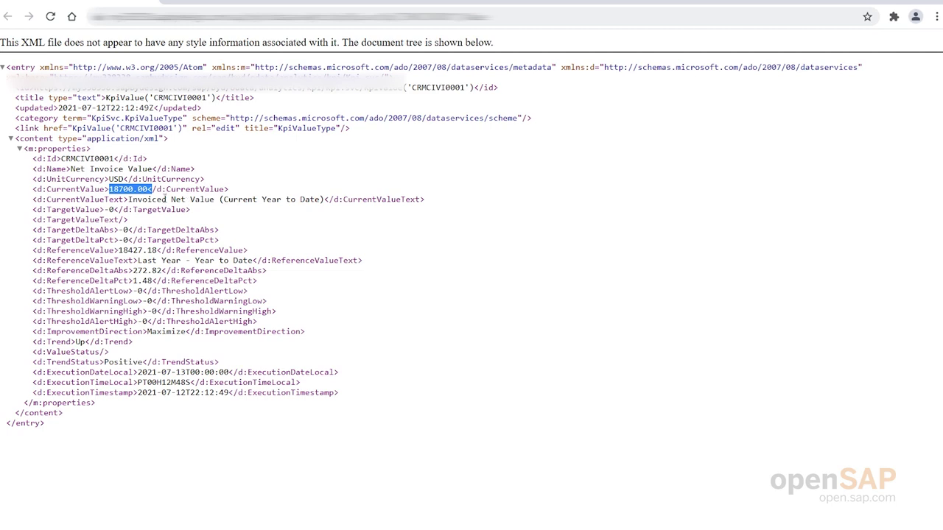
key(ctrl+l)
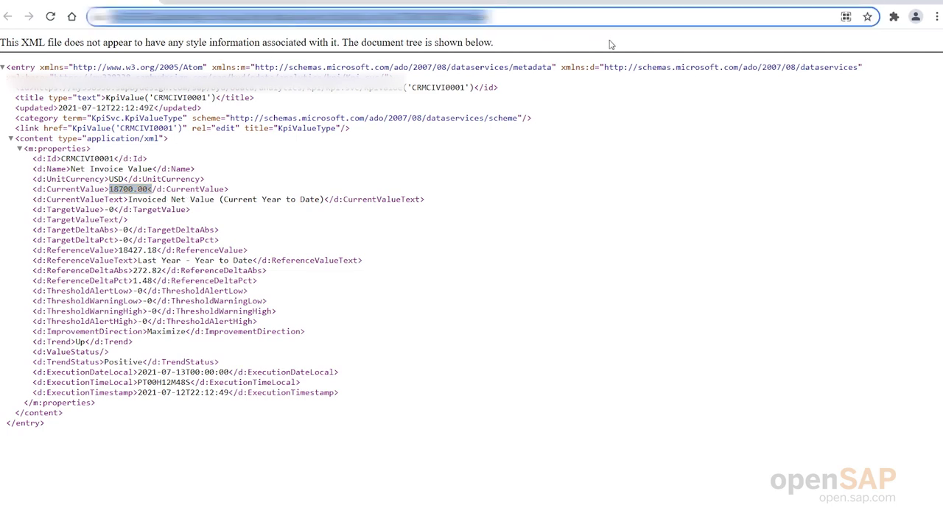
key(alt+Tab)
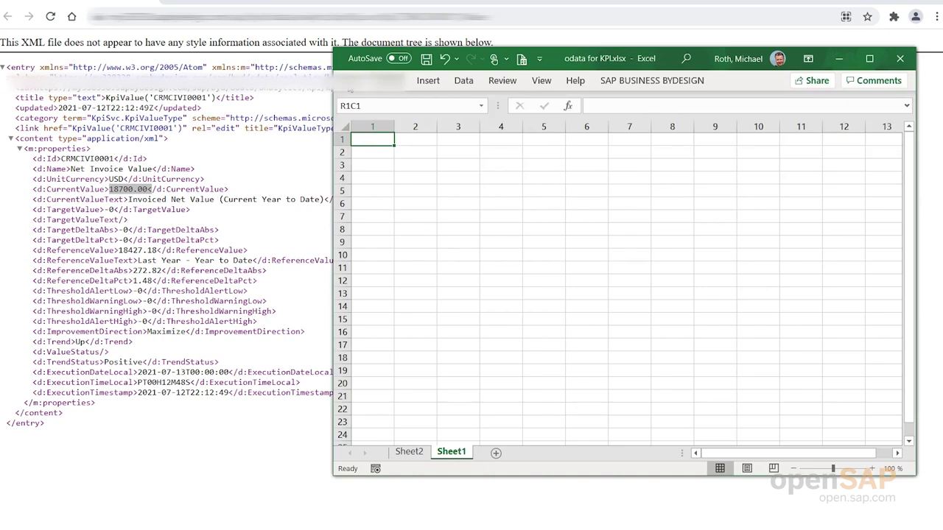
click(351, 81)
key(Escape)
click(461, 82)
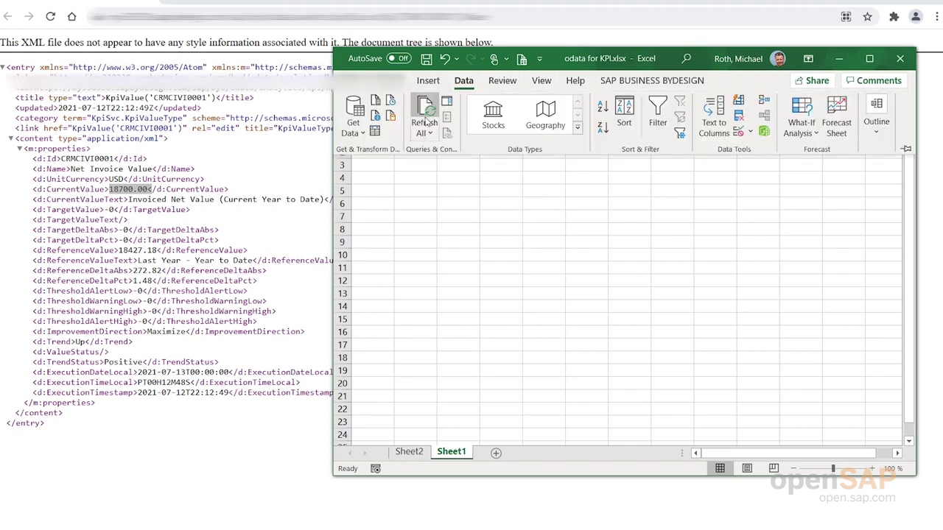
click(353, 118)
key(Escape)
key(alt+Tab)
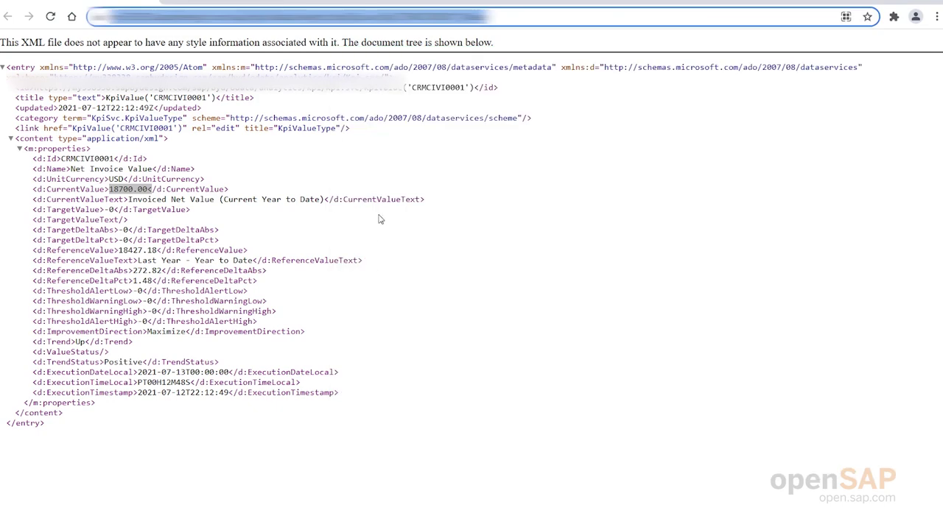
Step: Switch to the Excel workbook odata for KPI.xlsx and get data from a basic OData feed using the copied KPI URL
key(alt+Tab)
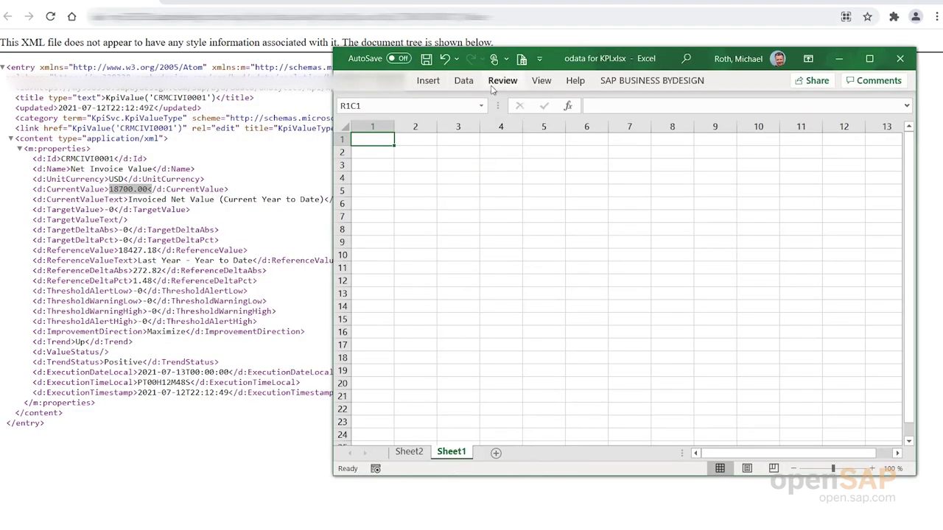
click(463, 81)
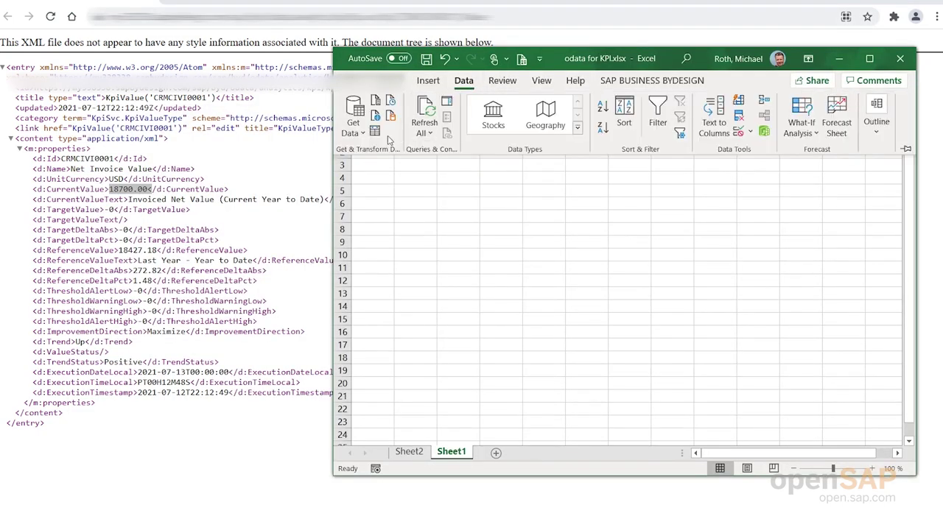
click(361, 134)
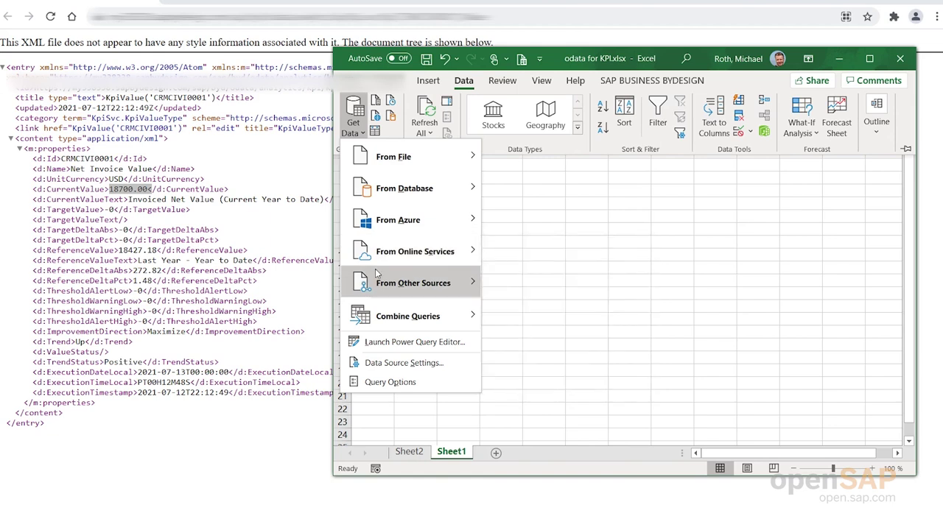
mouse_move(412, 283)
click(536, 352)
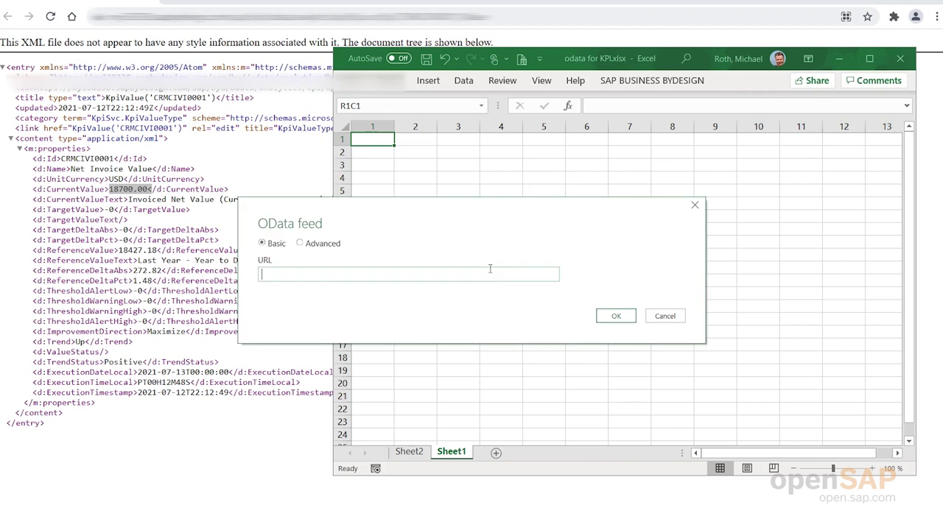
key(ctrl+v)
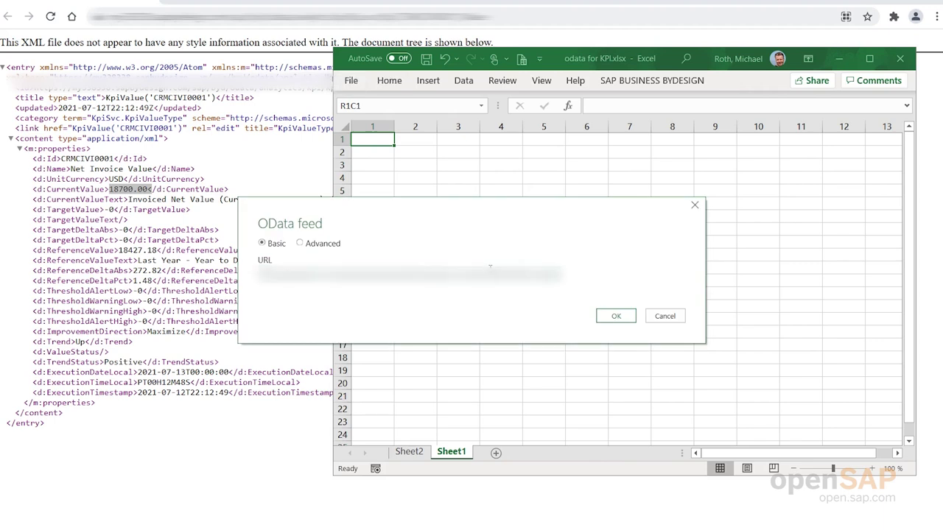
click(614, 316)
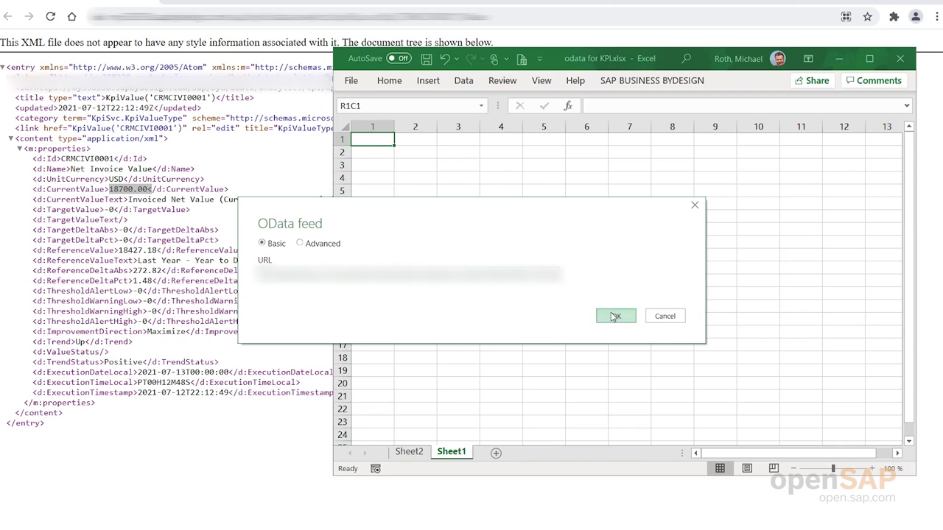
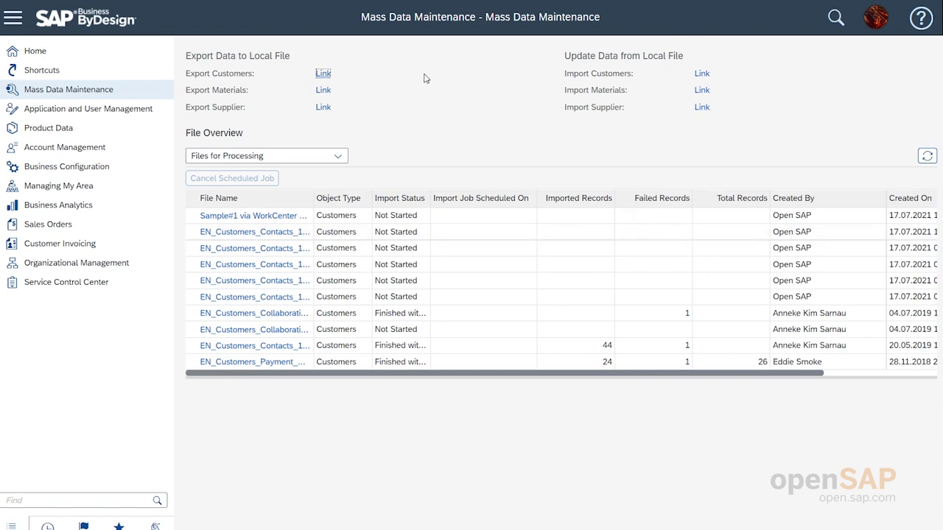
Step: Open the customer export in Mass Data Maintenance, select the OpenSAP customer by its account ID, and show its contacts
click(324, 75)
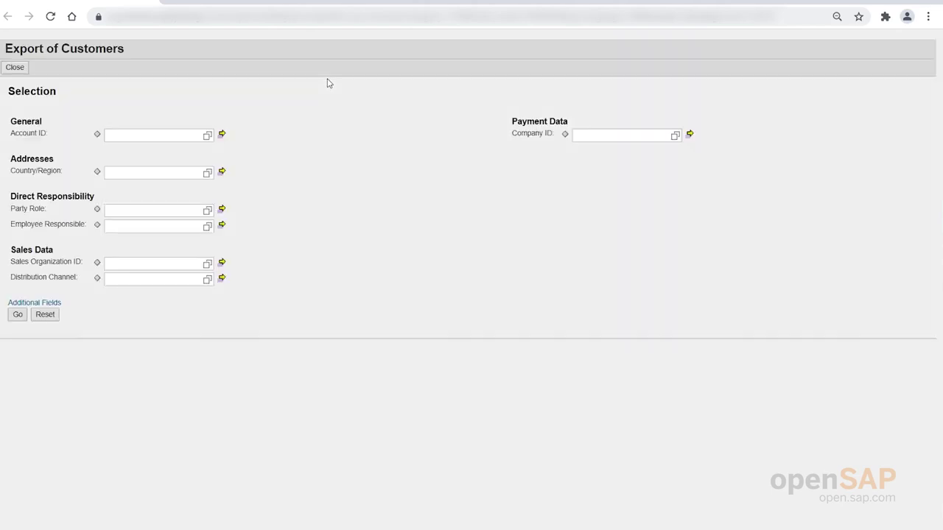
click(161, 131)
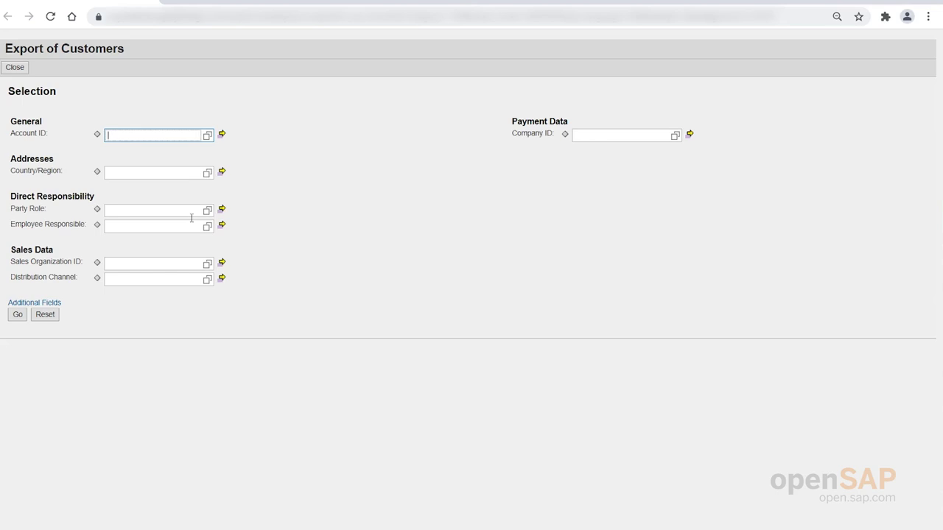
text(10000660)
click(17, 315)
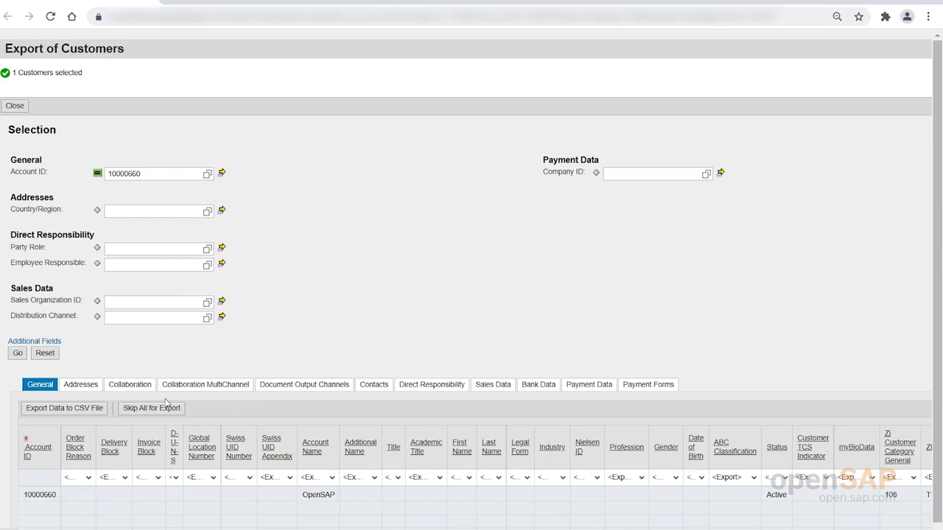
click(381, 388)
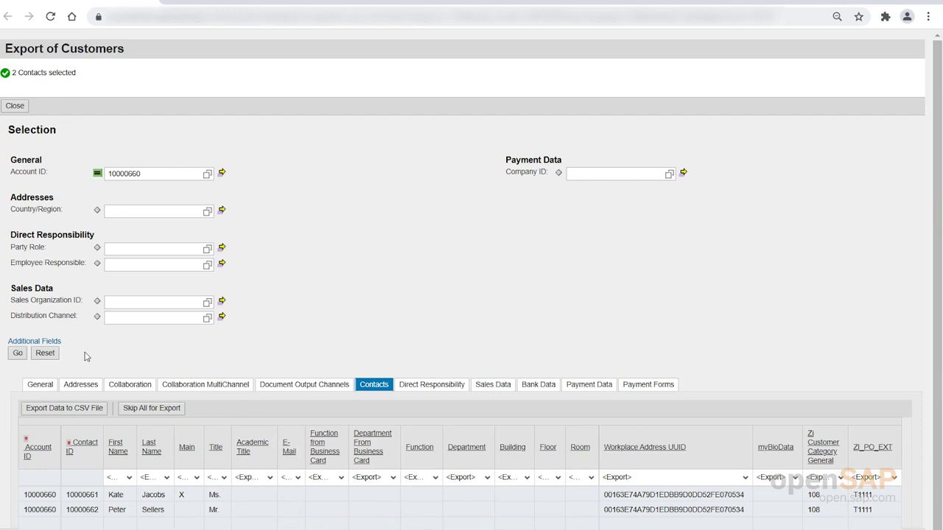
Step: Export the selected customer's contacts to a CSV file
click(38, 410)
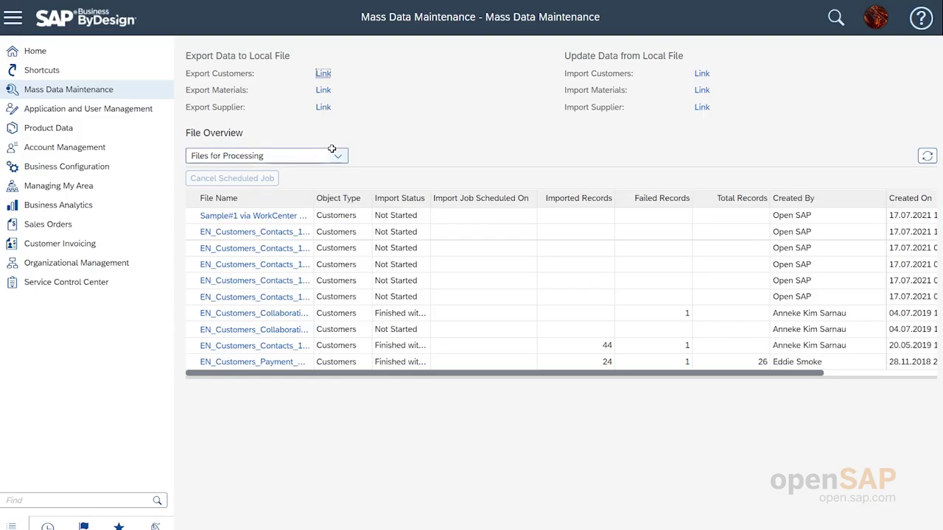
Step: Open the customer import in Mass Data Maintenance and choose Sample#1 via WorkCenter MassDataMaintenance.csv as the source file
click(702, 75)
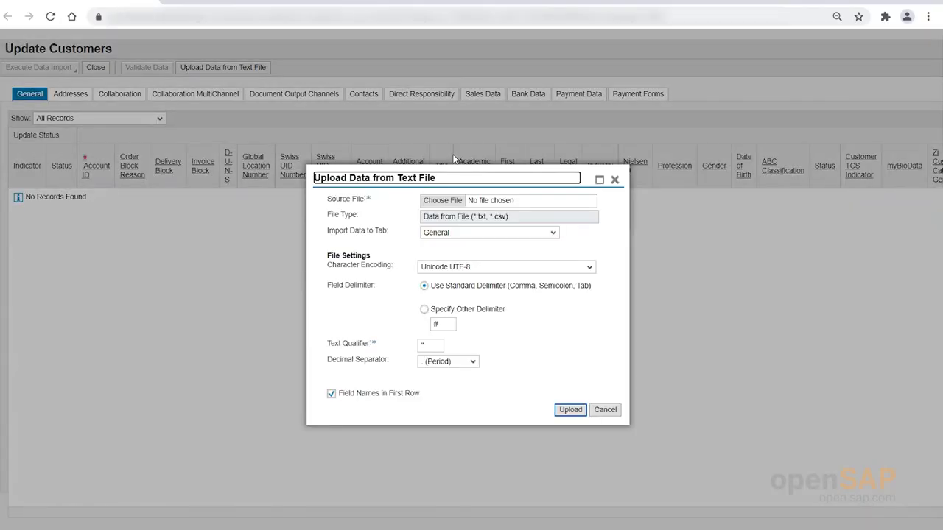
click(458, 201)
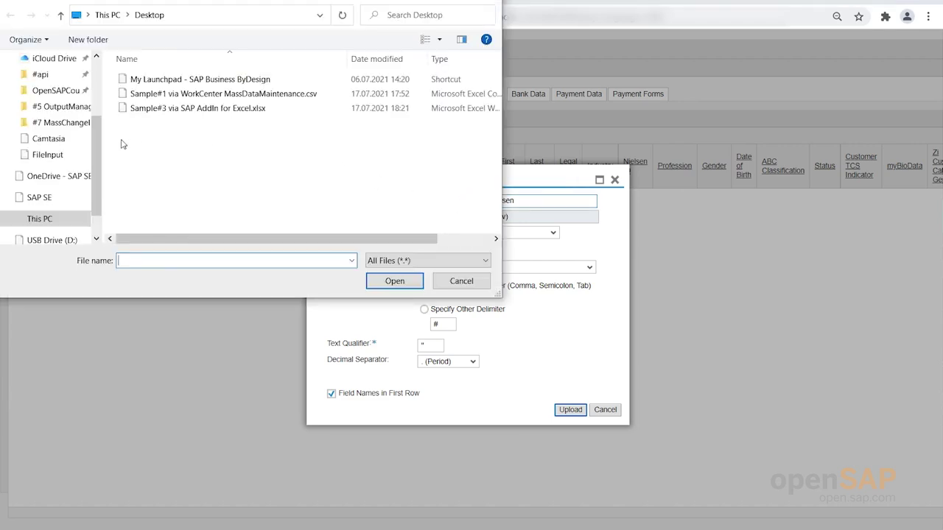
click(188, 97)
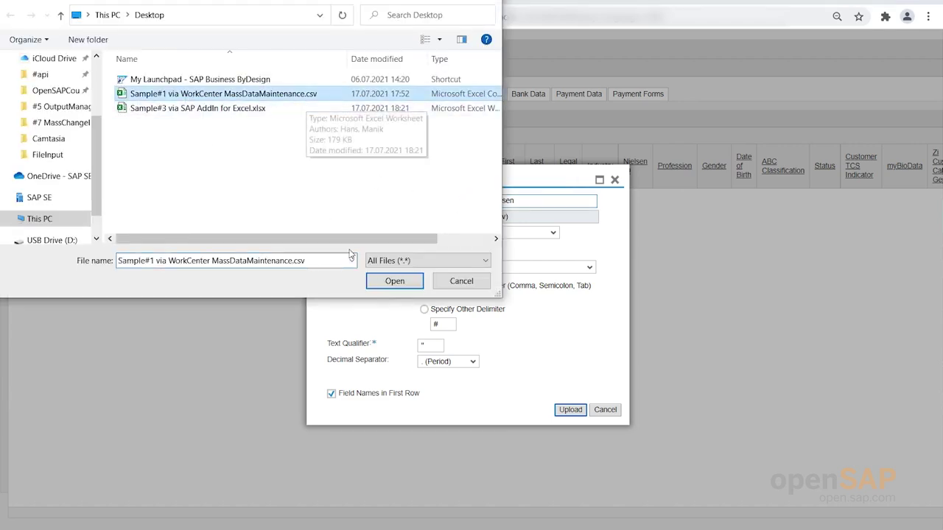
click(394, 281)
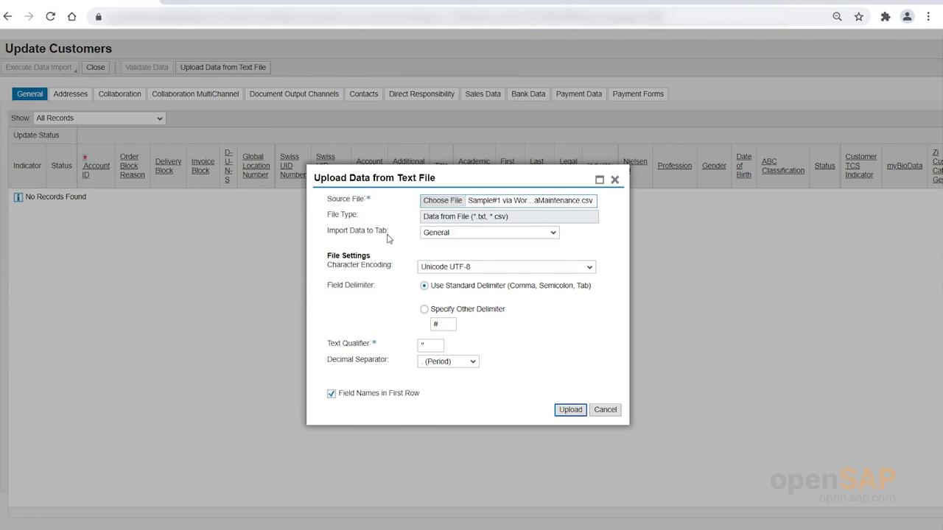
Step: Upload the chosen file's data to Contacts and execute the data import immediately
click(553, 233)
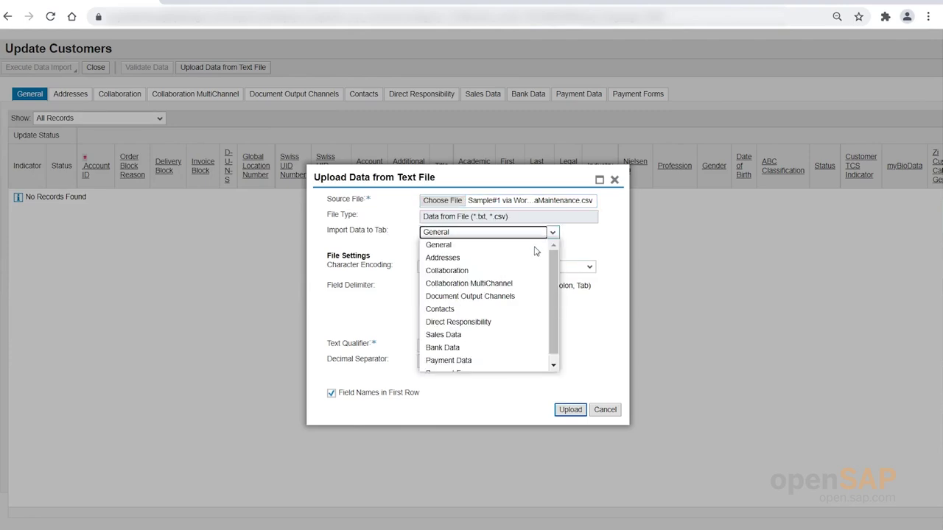
click(475, 312)
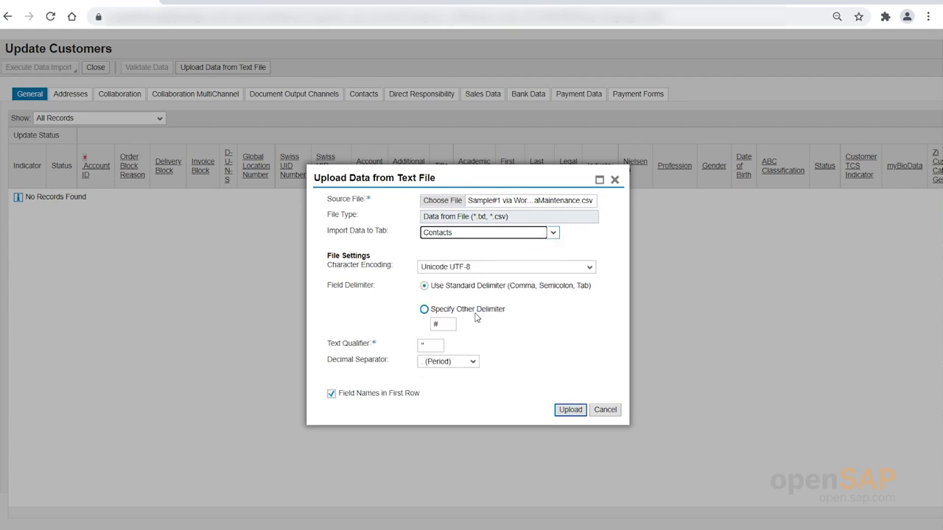
click(567, 406)
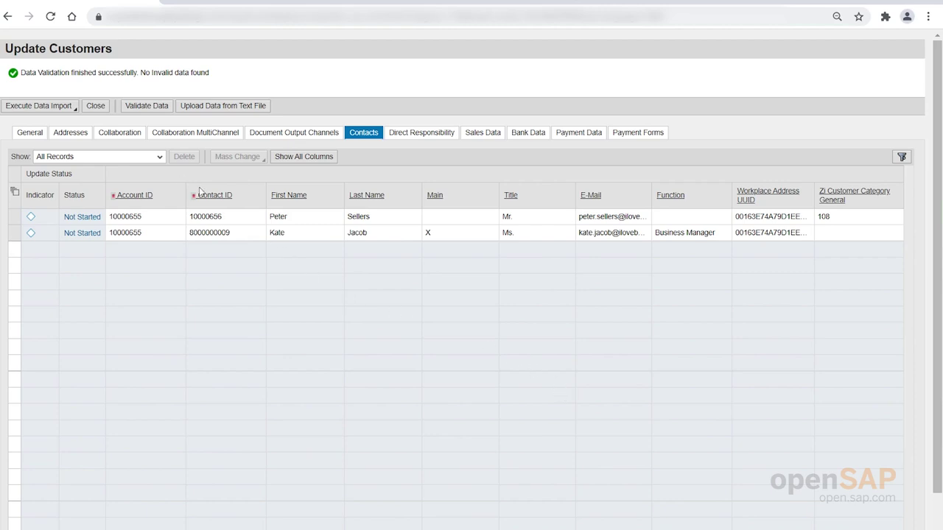
click(61, 107)
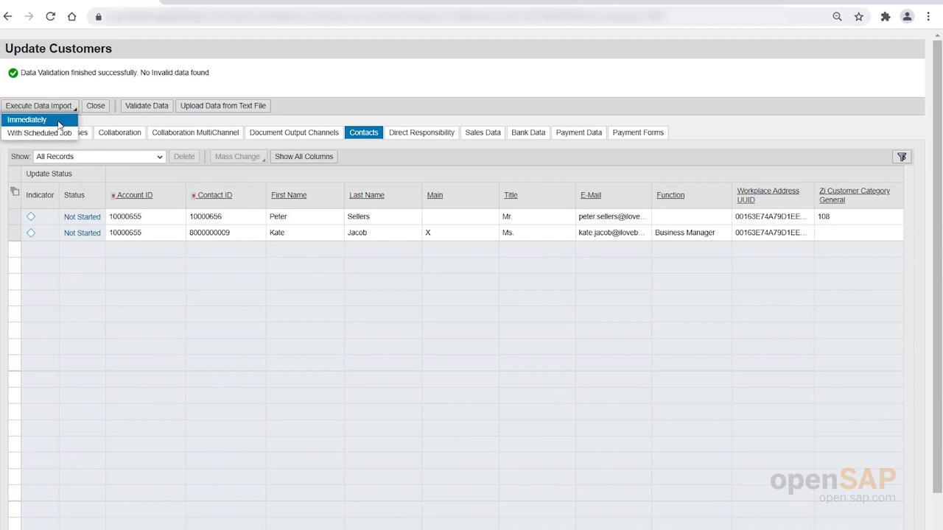
click(28, 119)
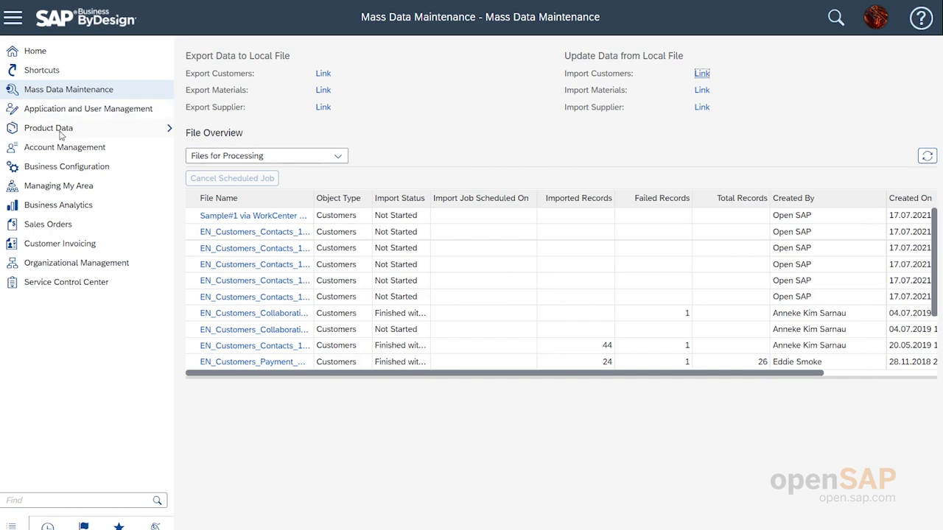
Step: Open Services in Product Data and start a mass change for services 200517, 300001, 300002 and 300003
mouse_move(62, 136)
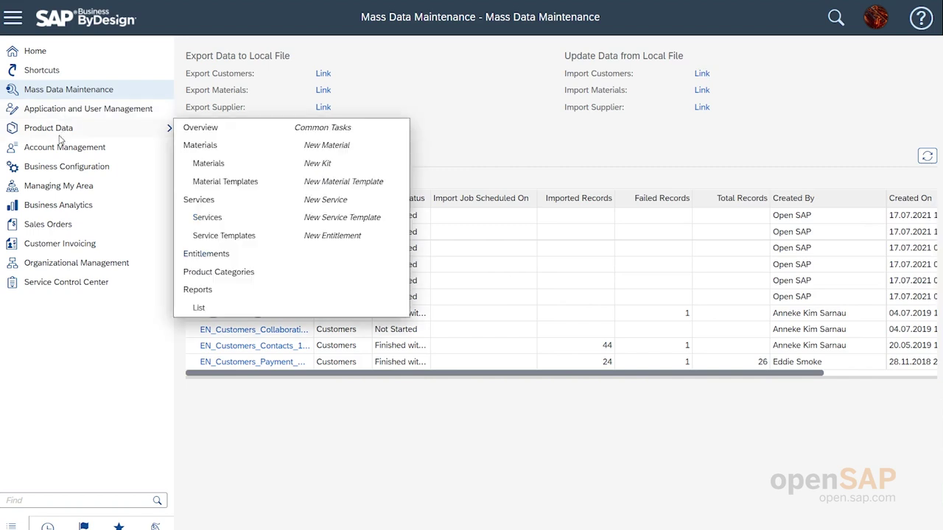
click(209, 217)
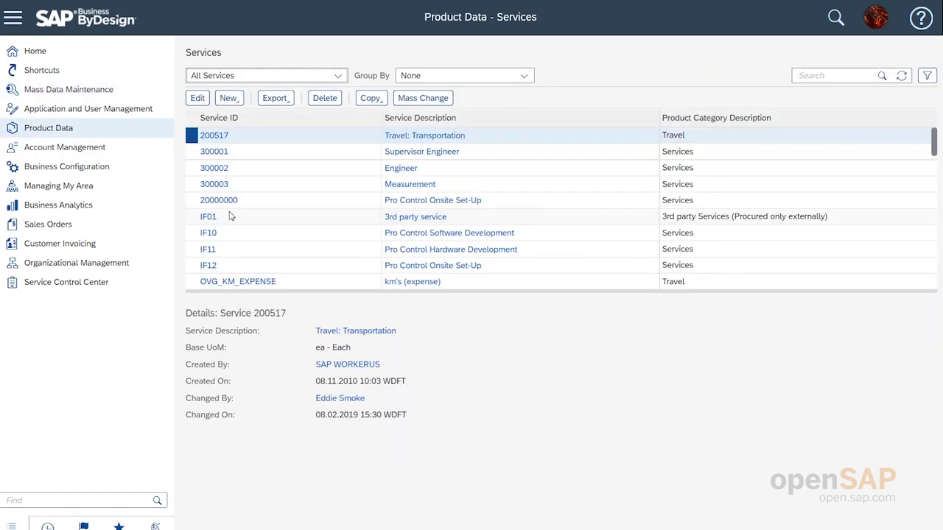
shift+click(190, 185)
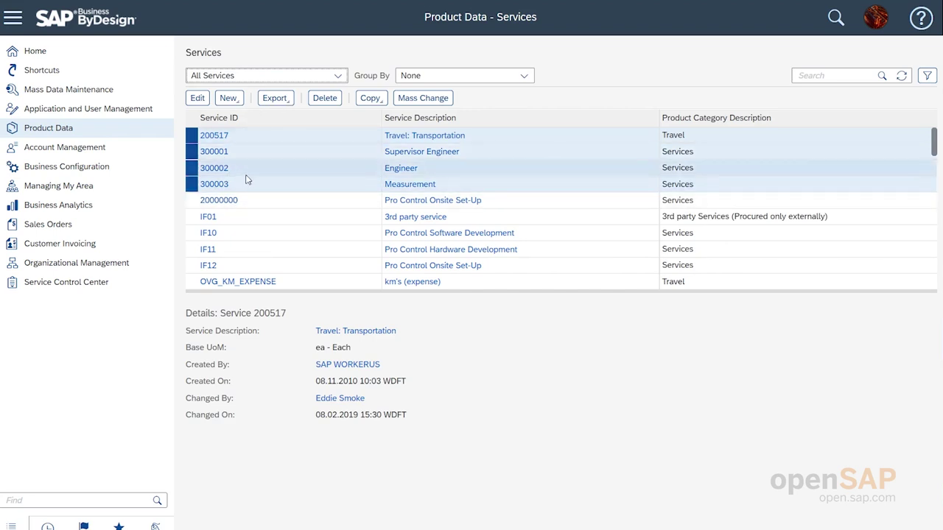
click(440, 101)
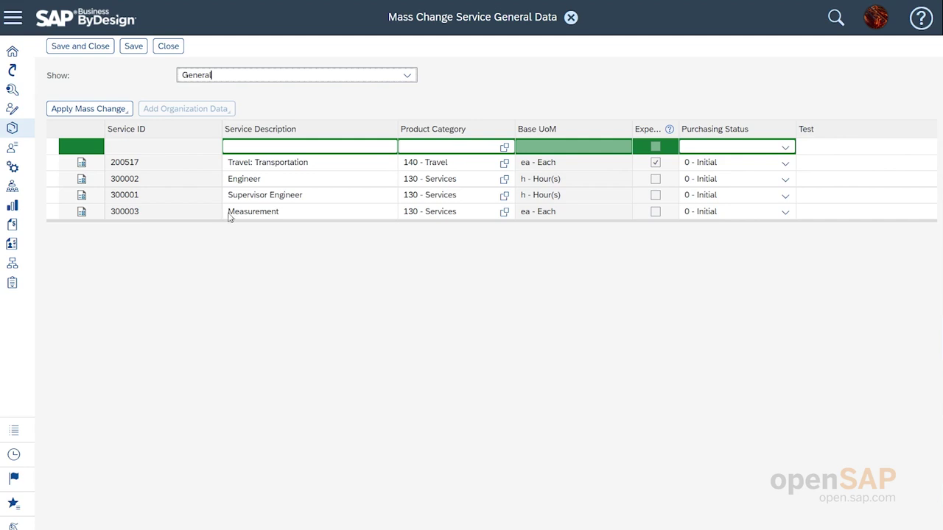
Step: In the services' sales data, apply a minimum order quantity of 8 to all items, then save and close the mass change
click(409, 76)
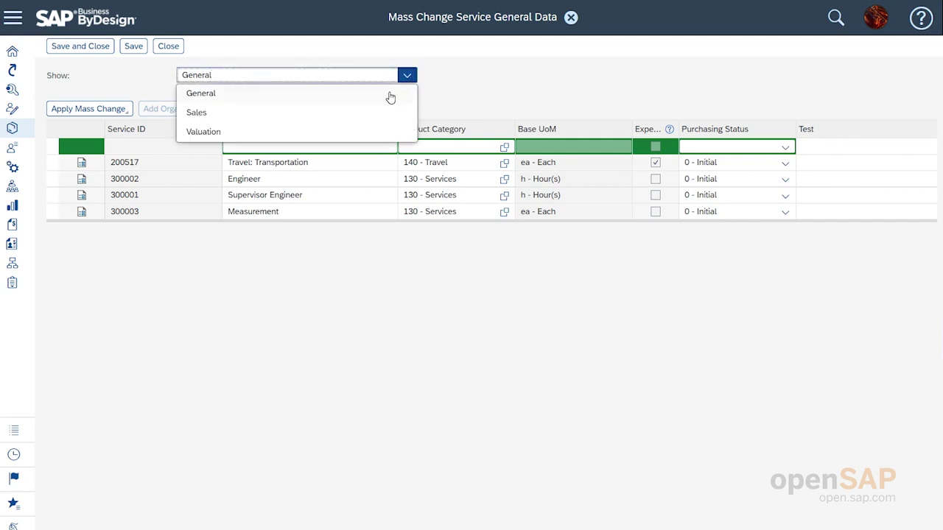
click(299, 115)
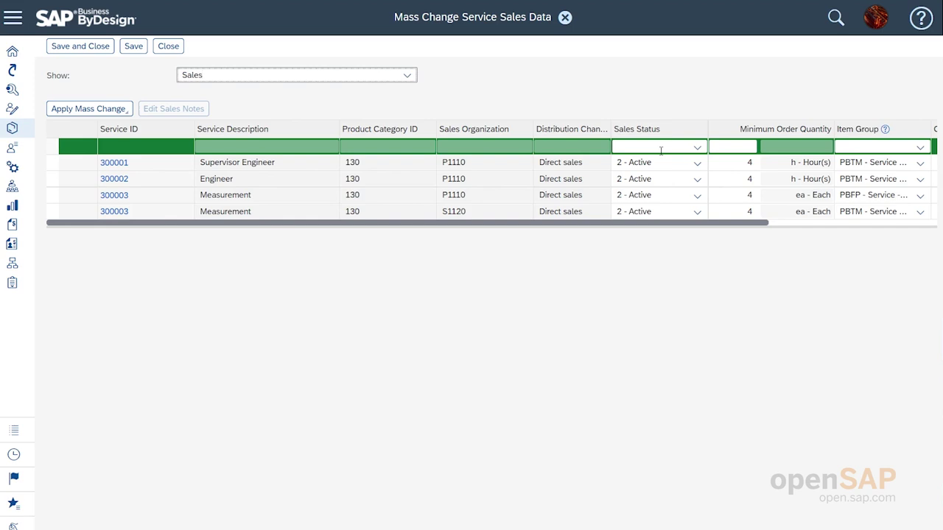
click(661, 150)
click(718, 149)
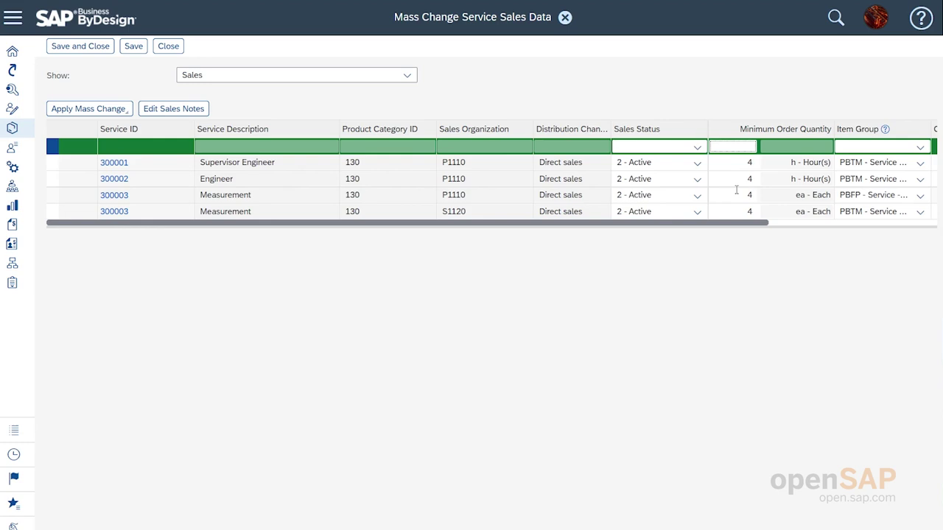
text(8)
click(119, 110)
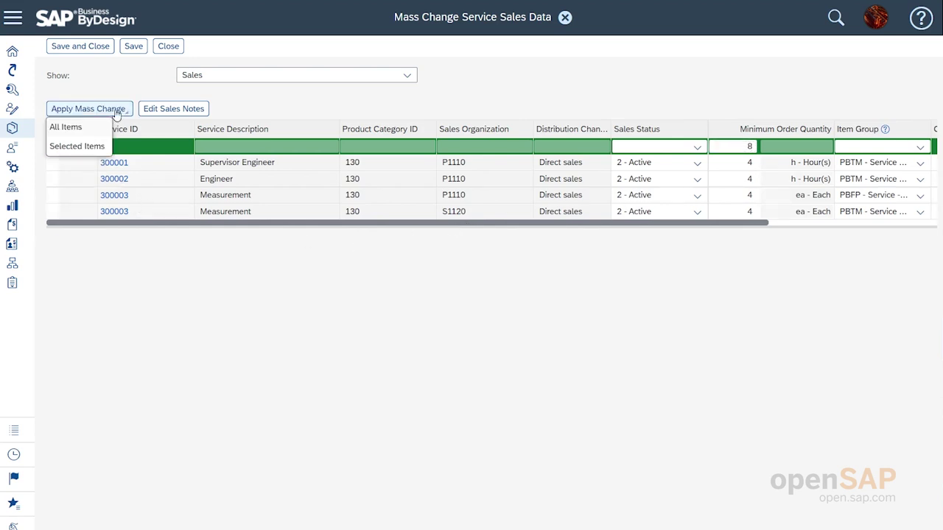
click(96, 128)
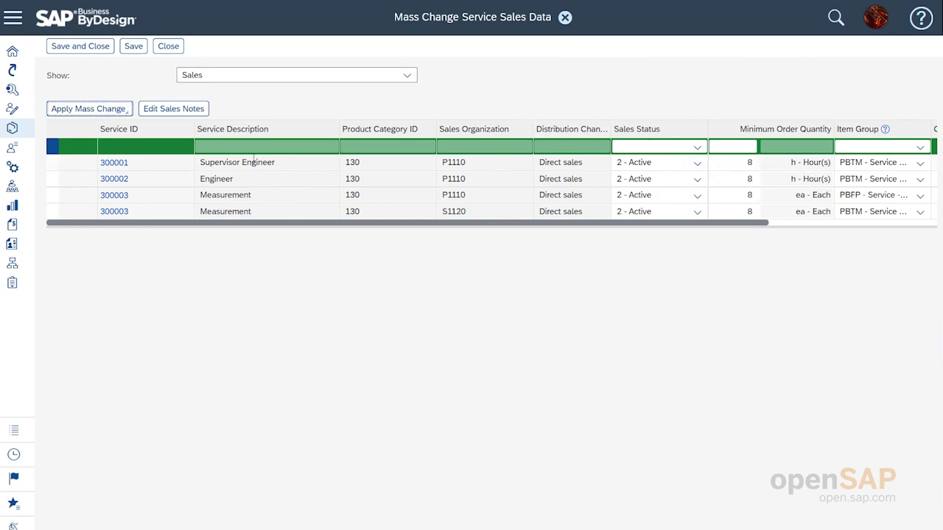
click(95, 53)
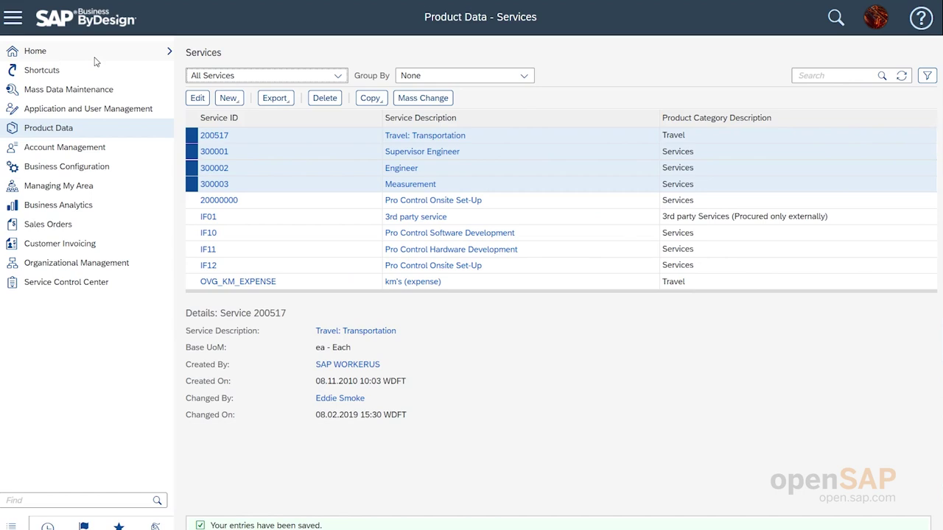
Step: Check the minimum order quantity in the sales overview of service 300001, then close the overview
click(205, 154)
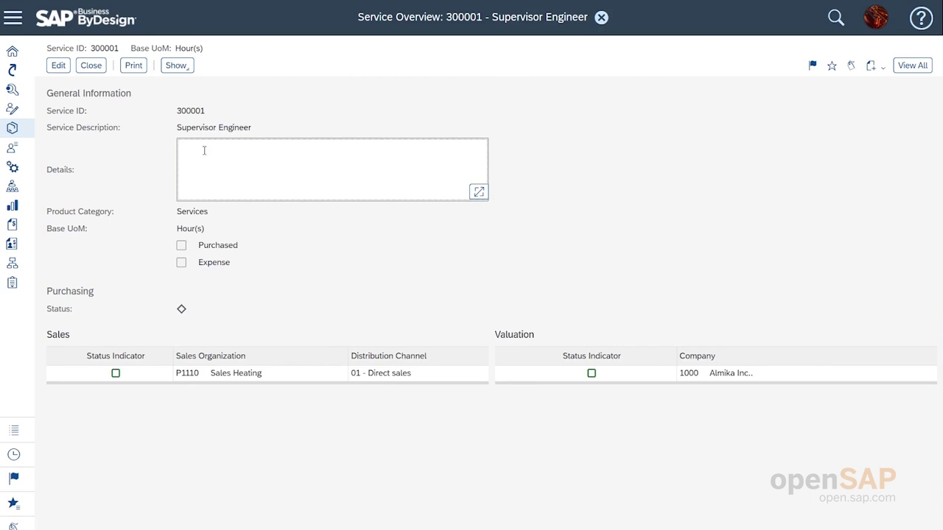
click(188, 66)
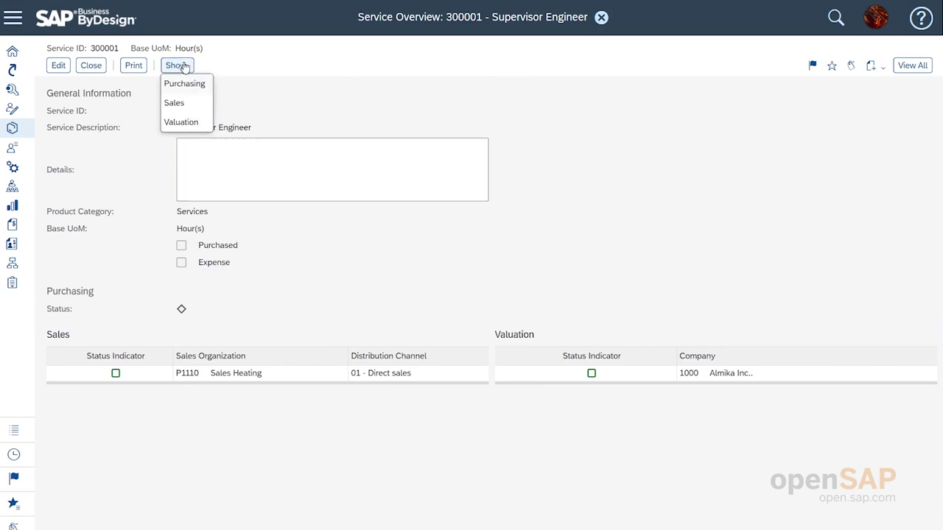
click(181, 103)
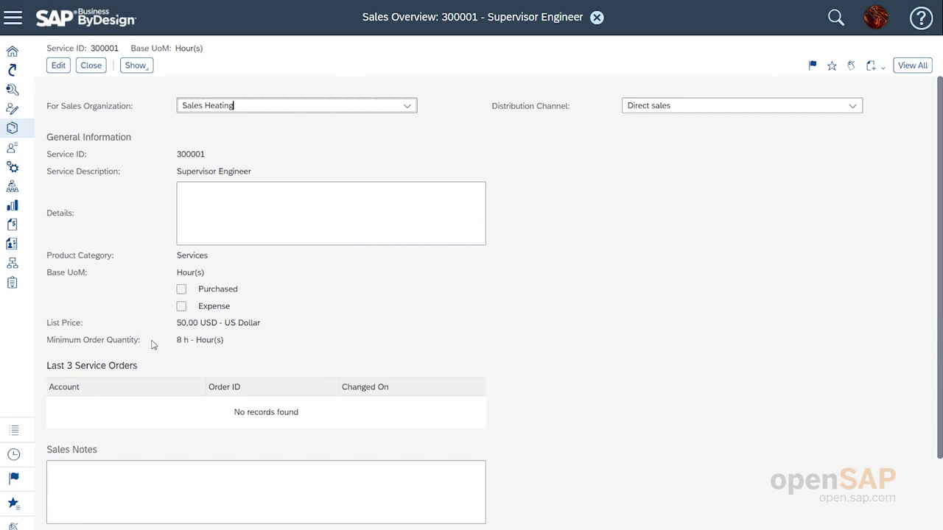
click(91, 65)
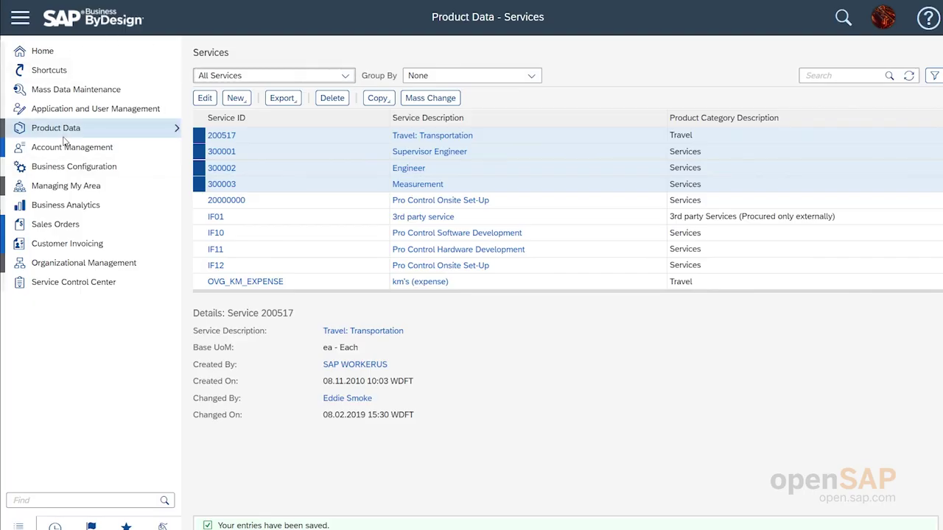
Step: Open Contacts in Account Management and start new contacts from Microsoft Excel, switching to the Upload Contact workbook
mouse_move(74, 145)
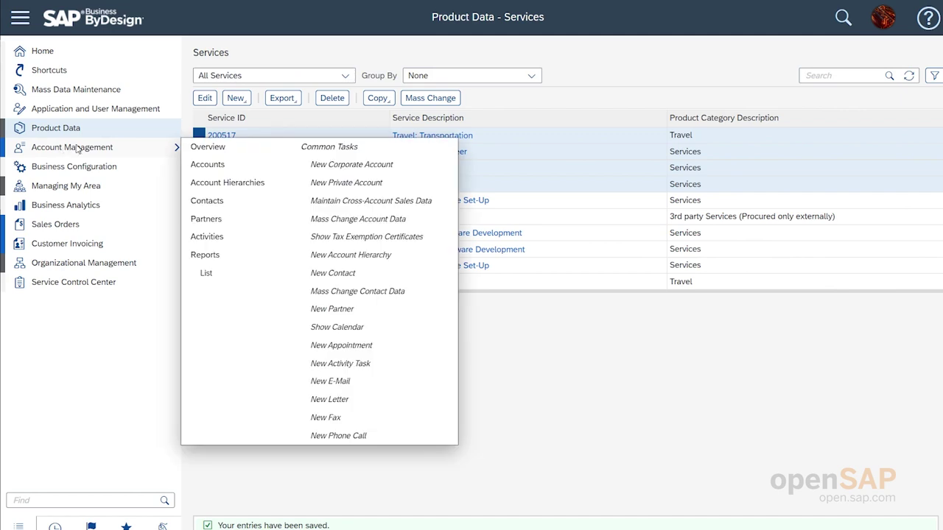
click(207, 201)
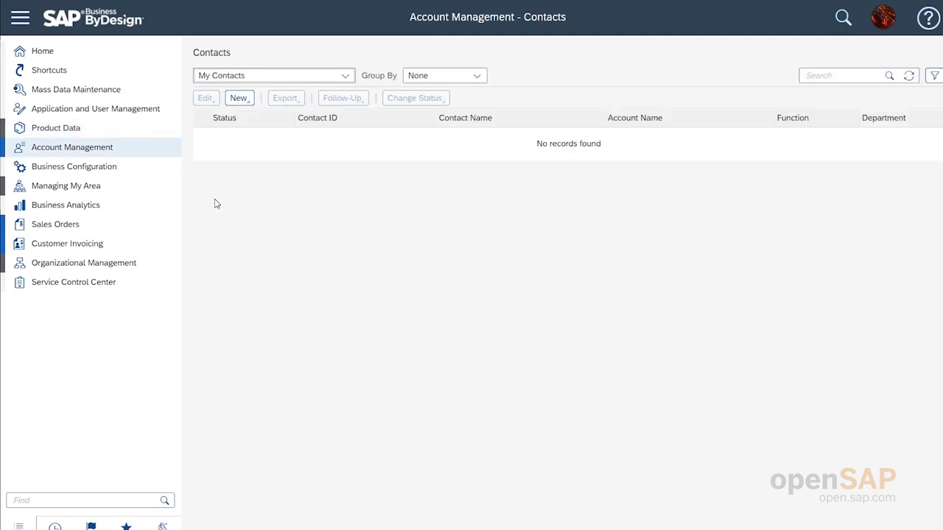
click(238, 100)
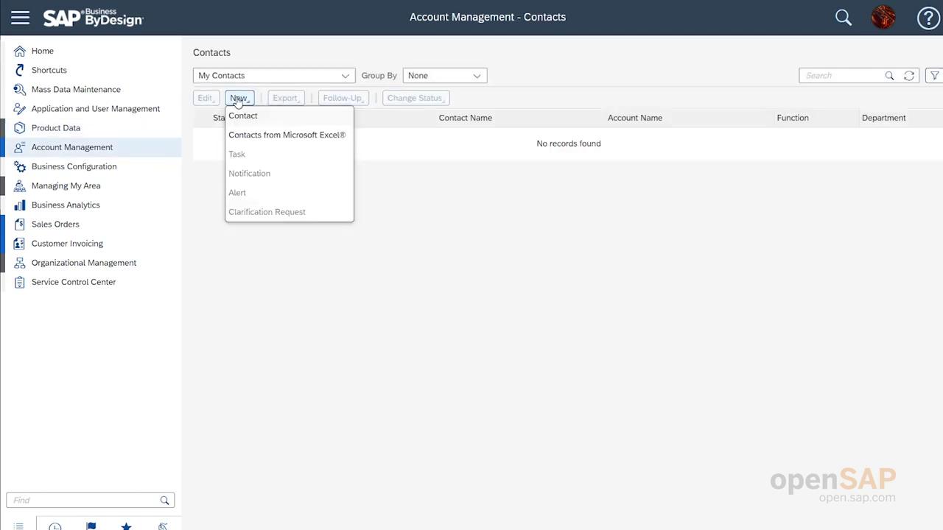
click(252, 136)
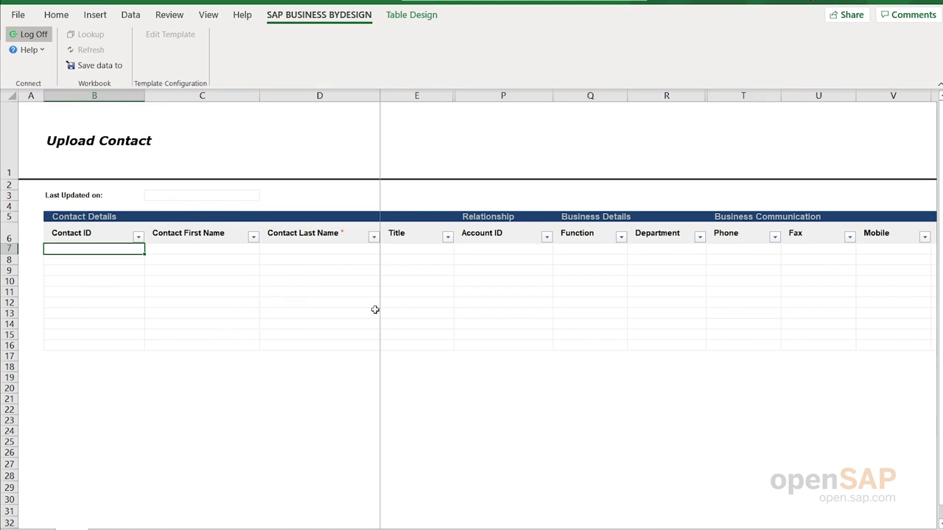
click(101, 71)
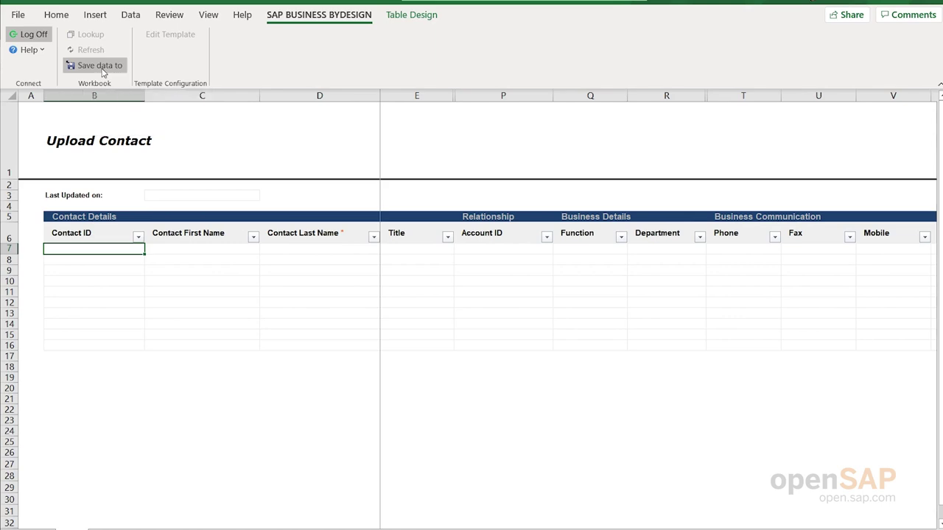